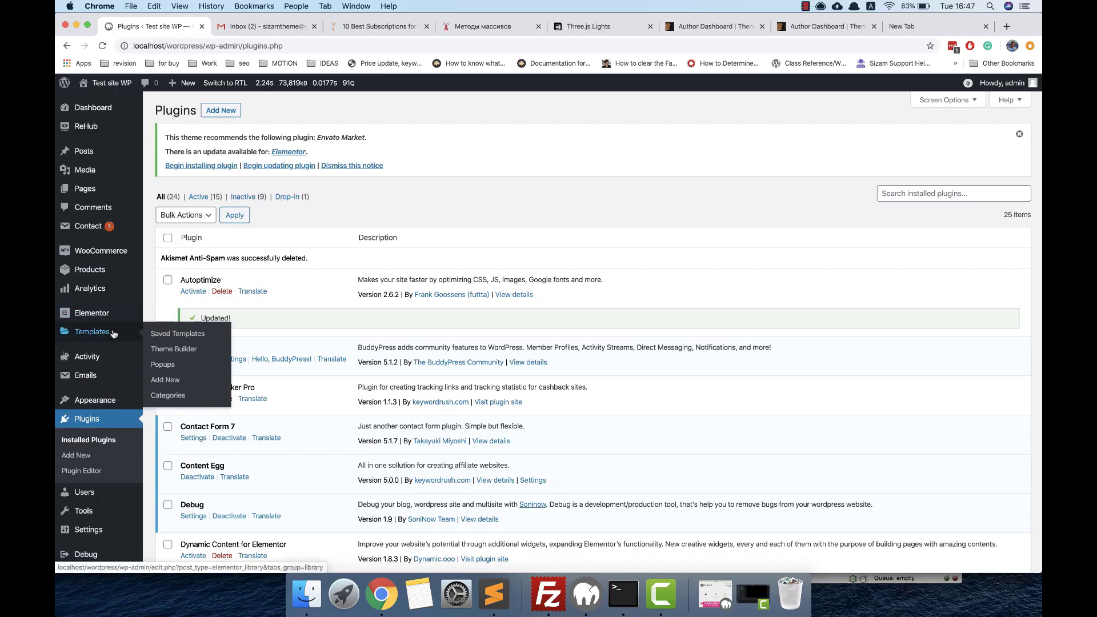
Step: Create a new Section-type template named 'My new header' and open it in Elementor
{"action": "left_click", "coordinate": [174, 382]}
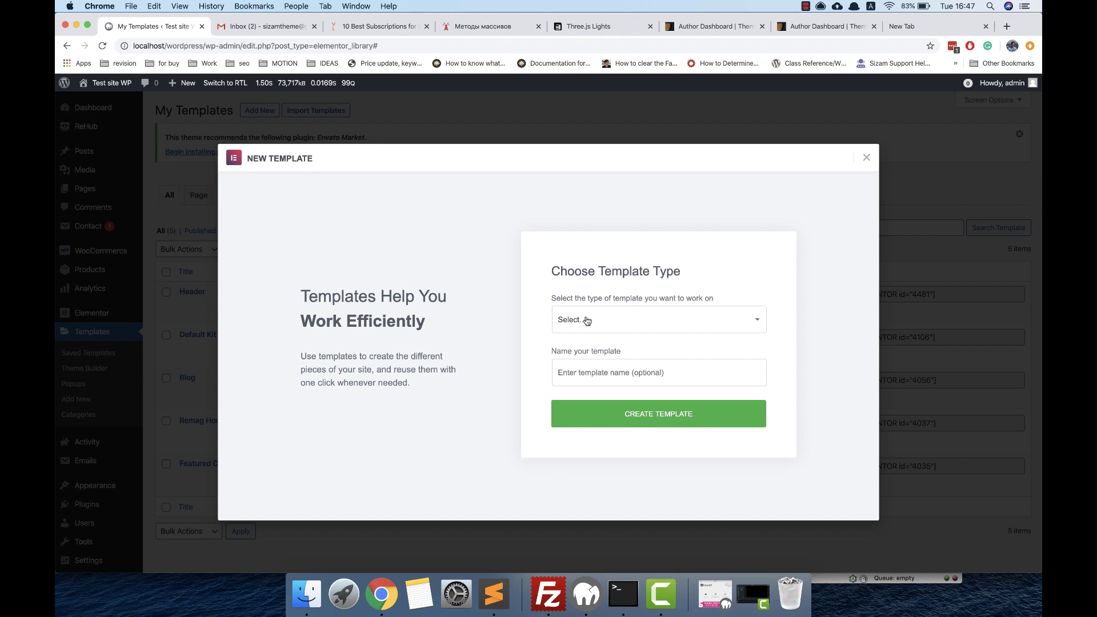
{"action": "left_click", "coordinate": [586, 321]}
{"action": "left_click", "coordinate": [590, 343]}
{"action": "left_click", "coordinate": [585, 372]}
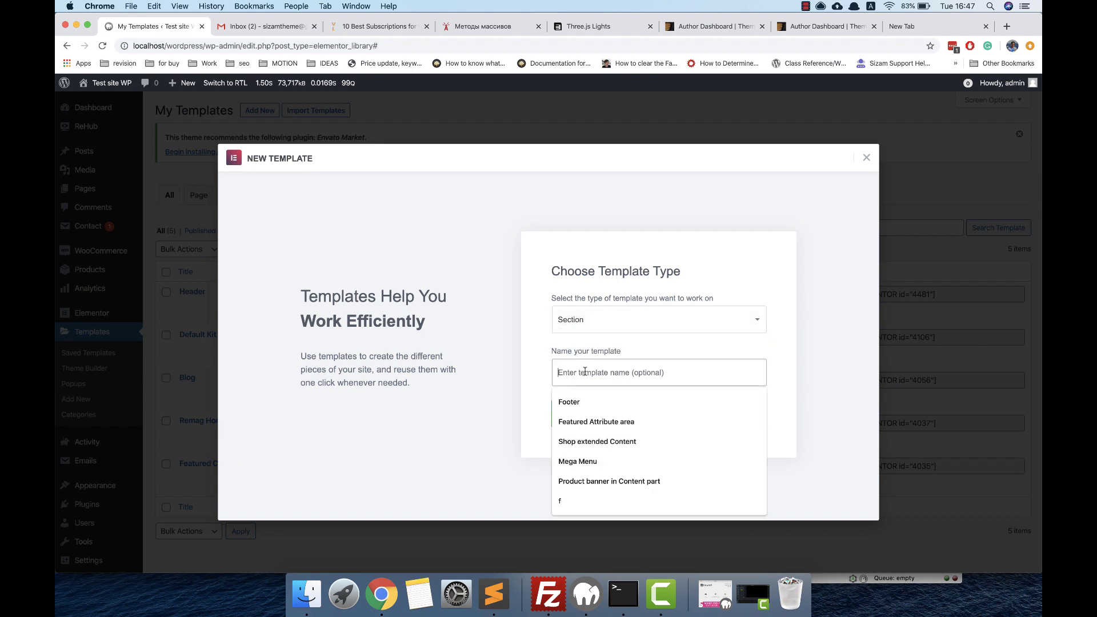
{"action": "type", "text": "My new header"}
{"action": "left_click", "coordinate": [649, 420]}
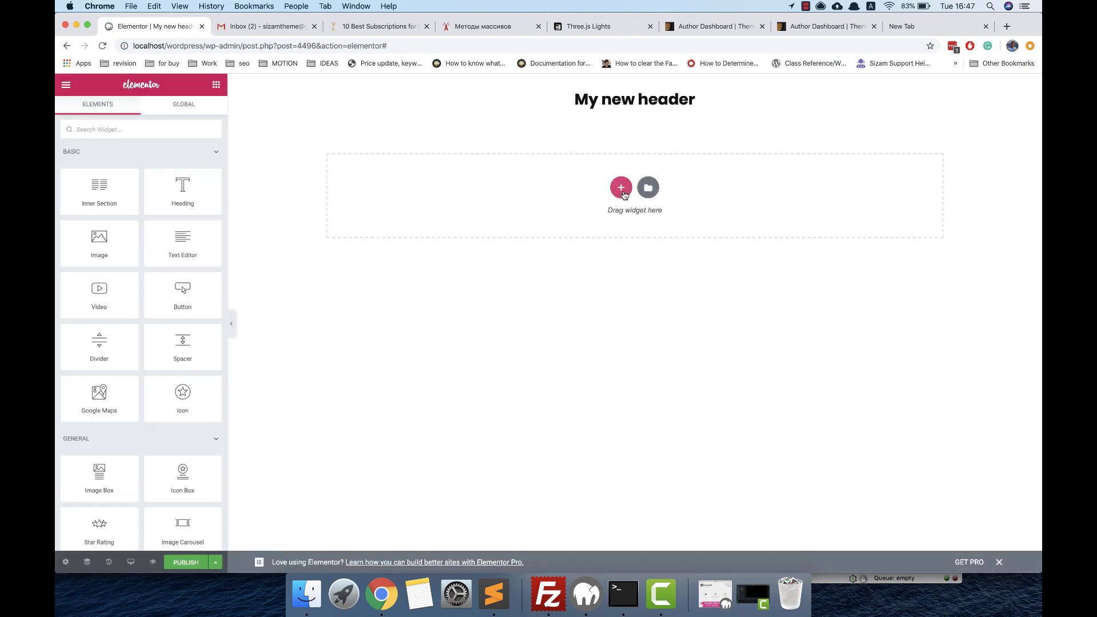
Step: Add a single-column section, replacing an initially added three-column section
{"action": "left_click", "coordinate": [621, 188]}
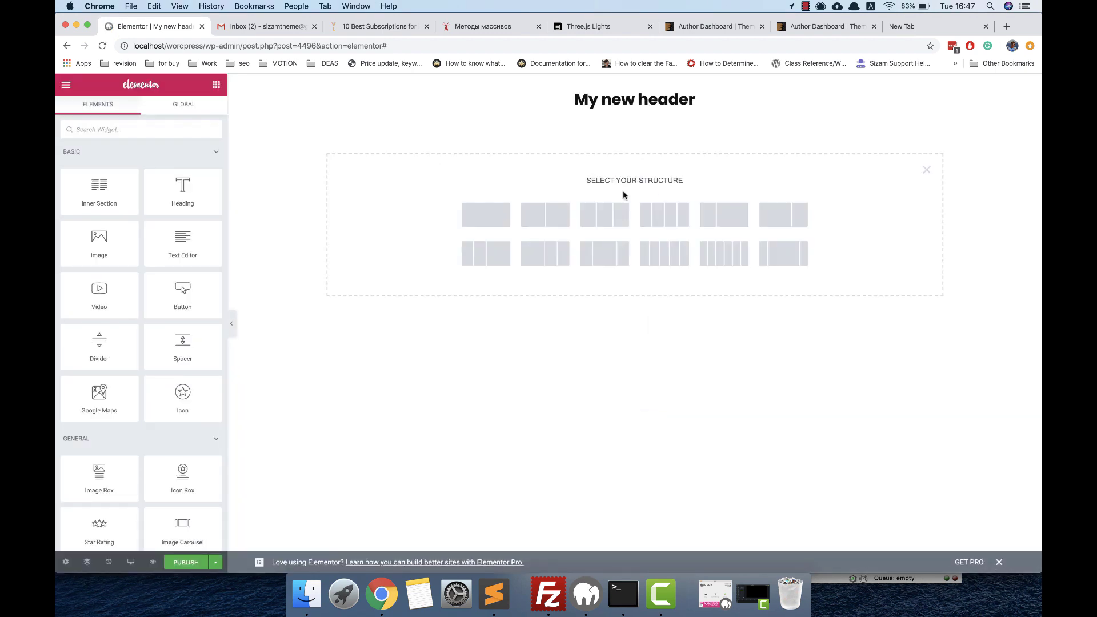
{"action": "left_click", "coordinate": [611, 219]}
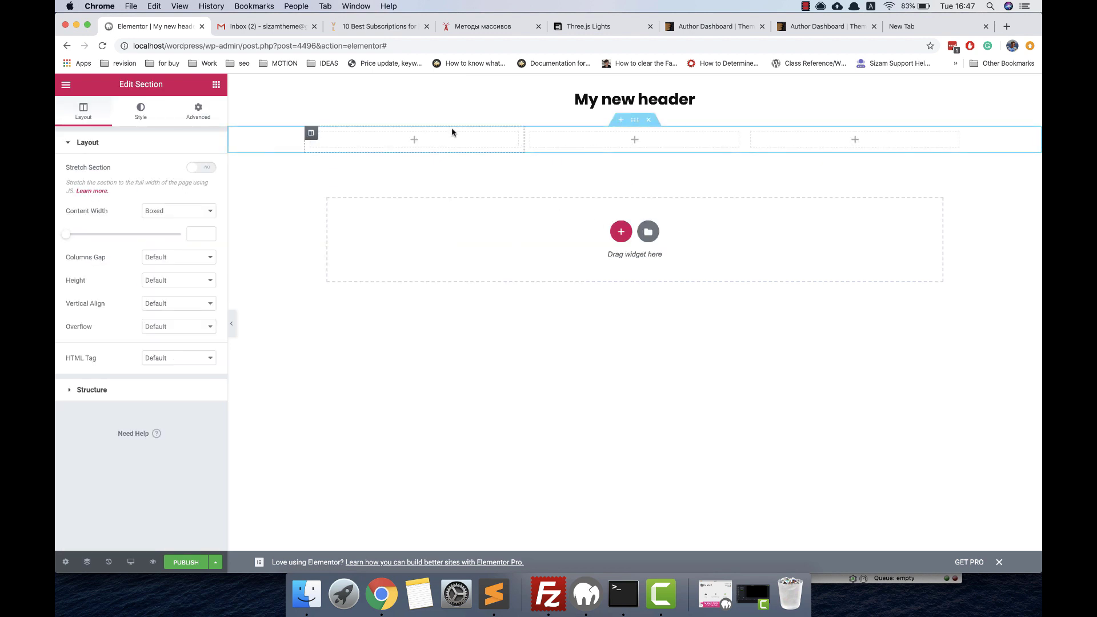
{"action": "left_click", "coordinate": [649, 119]}
{"action": "left_click", "coordinate": [620, 189]}
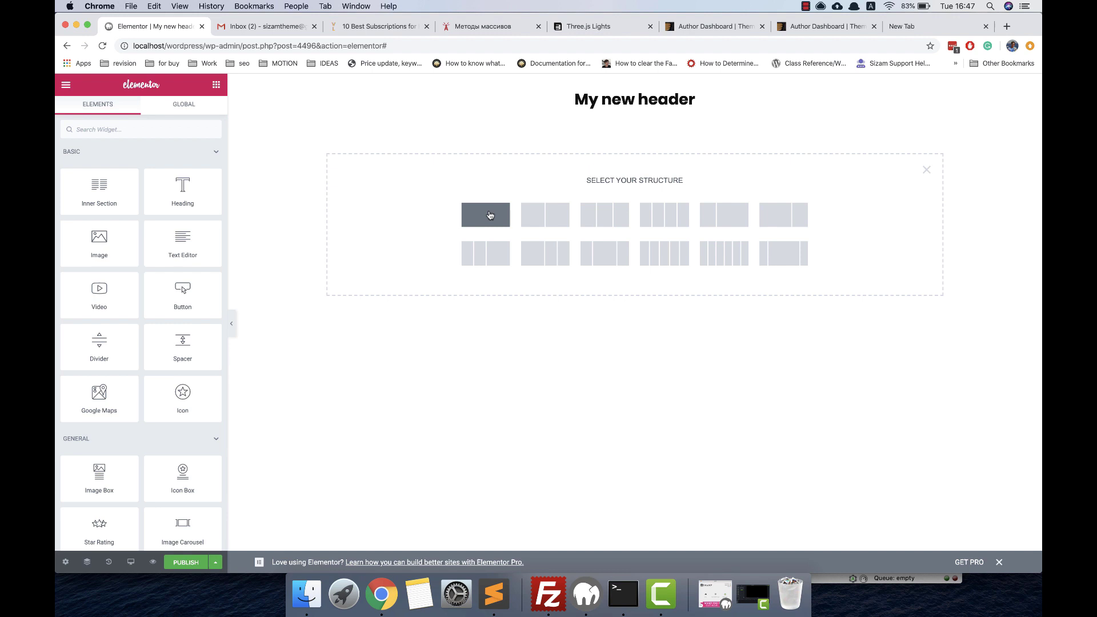
{"action": "left_click", "coordinate": [489, 215]}
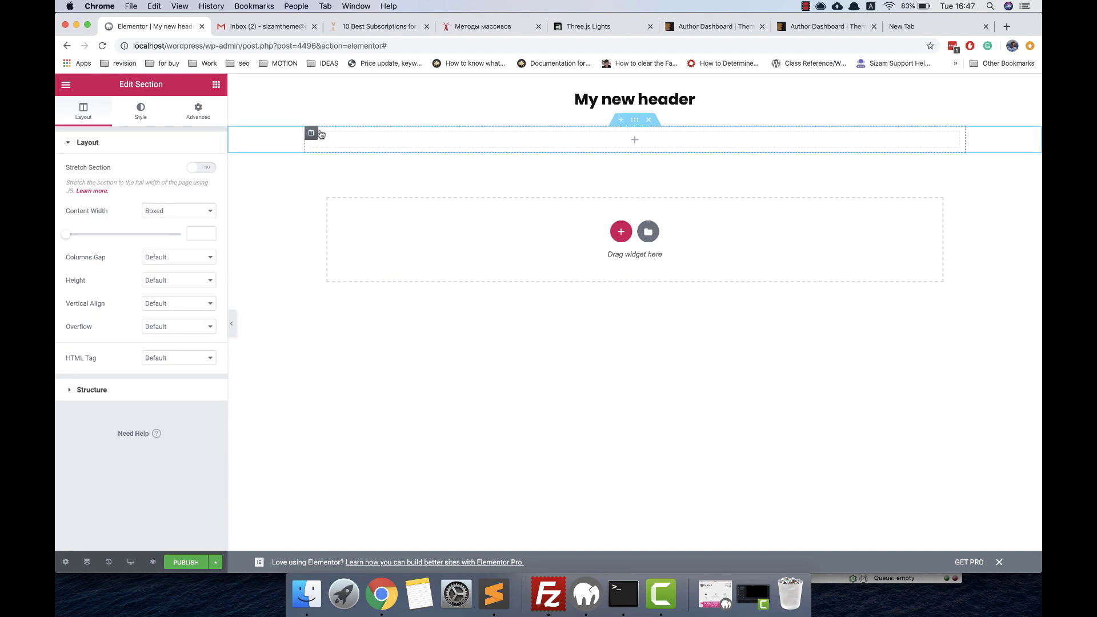
Step: Expand the section to three columns and drag a column border to resize the middle one
{"action": "left_click", "coordinate": [313, 134]}
{"action": "right_click", "coordinate": [313, 134]}
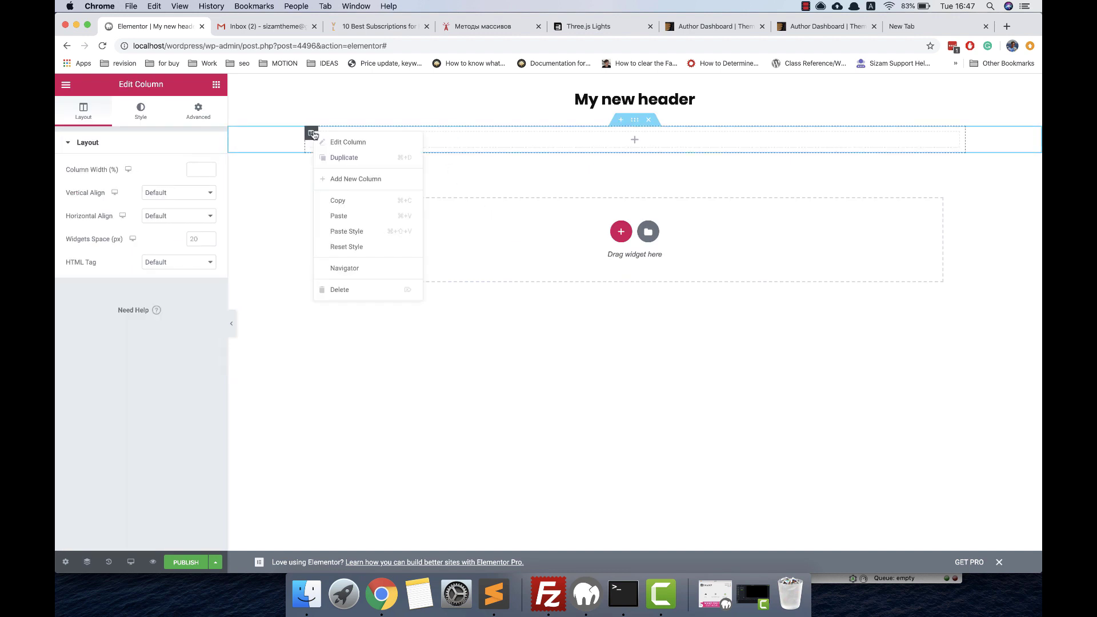
{"action": "left_click", "coordinate": [344, 179]}
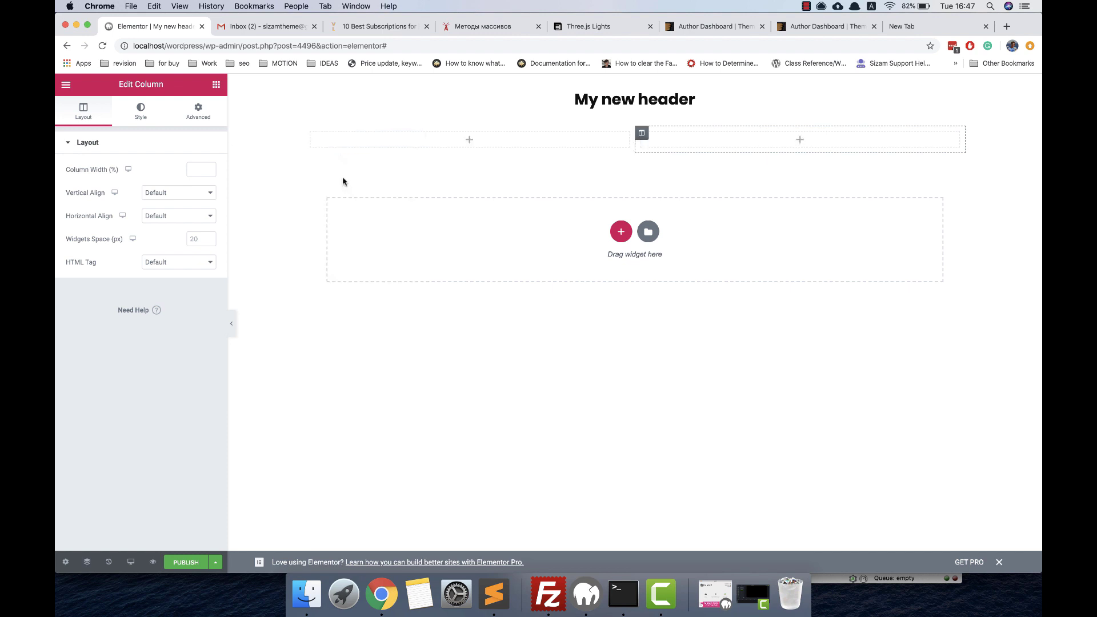
{"action": "right_click", "coordinate": [313, 135]}
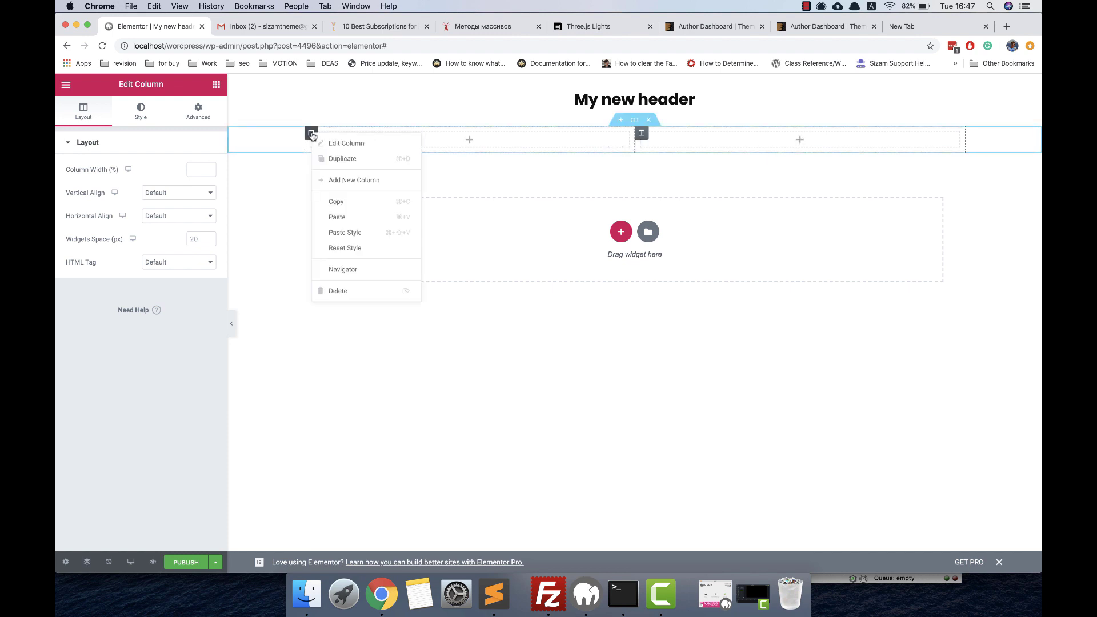
{"action": "left_click", "coordinate": [329, 157]}
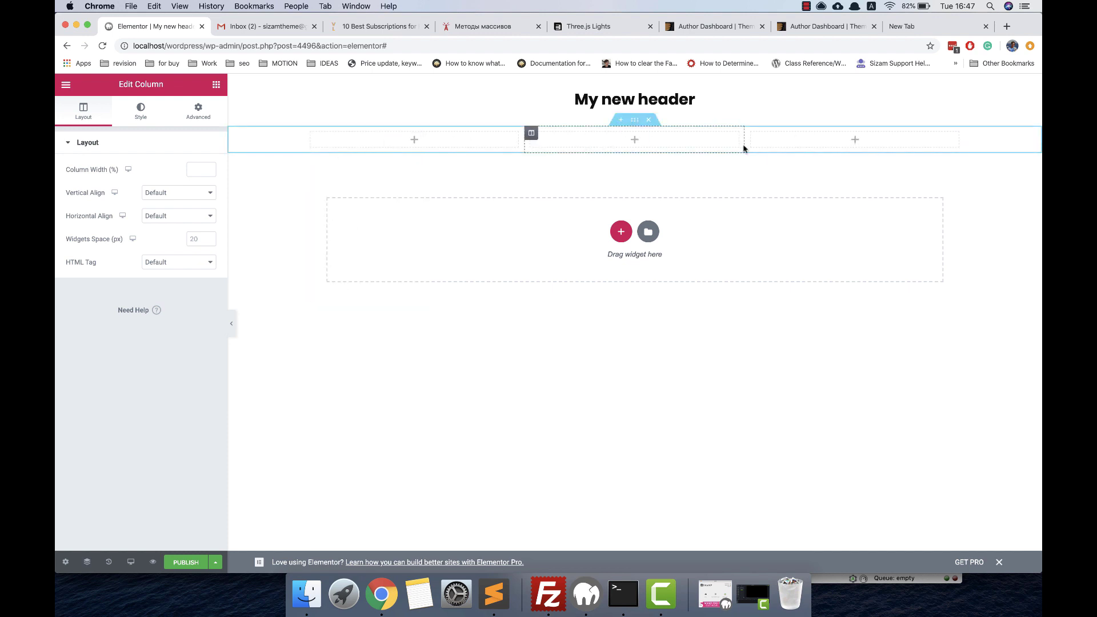
{"action": "mouse_move", "coordinate": [524, 150]}
{"action": "left_mouse_down"}
{"action": "mouse_move", "coordinate": [486, 142]}
{"action": "mouse_move", "coordinate": [519, 143]}
{"action": "mouse_move", "coordinate": [509, 142]}
{"action": "left_mouse_up"}
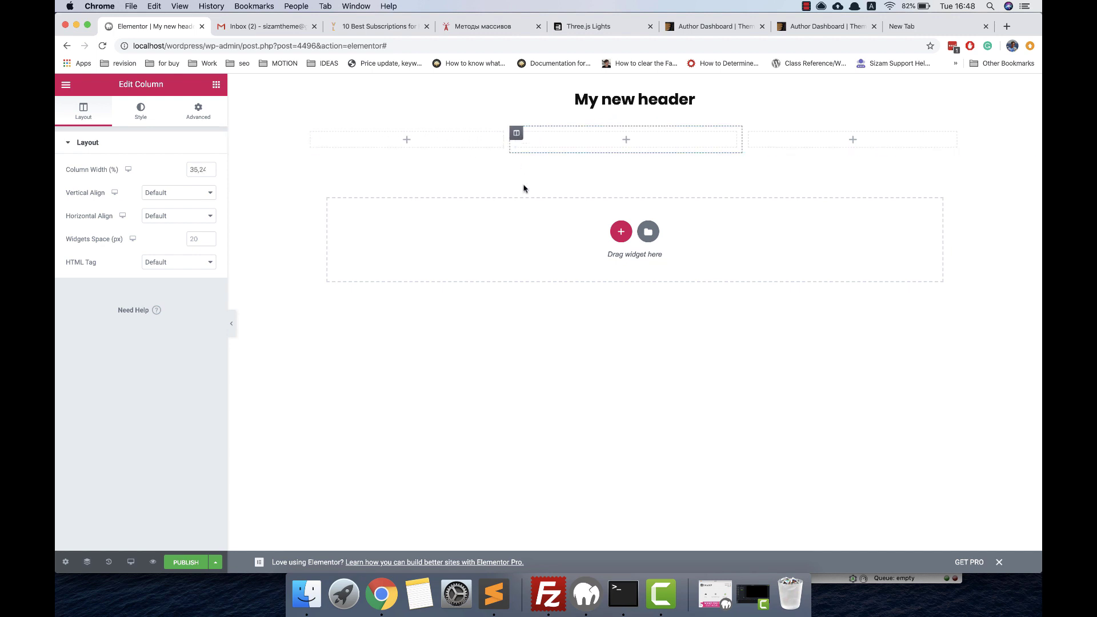
Step: Place a Theme Elements widget showing the Re:Mag logo in the middle column
{"action": "left_click", "coordinate": [216, 85]}
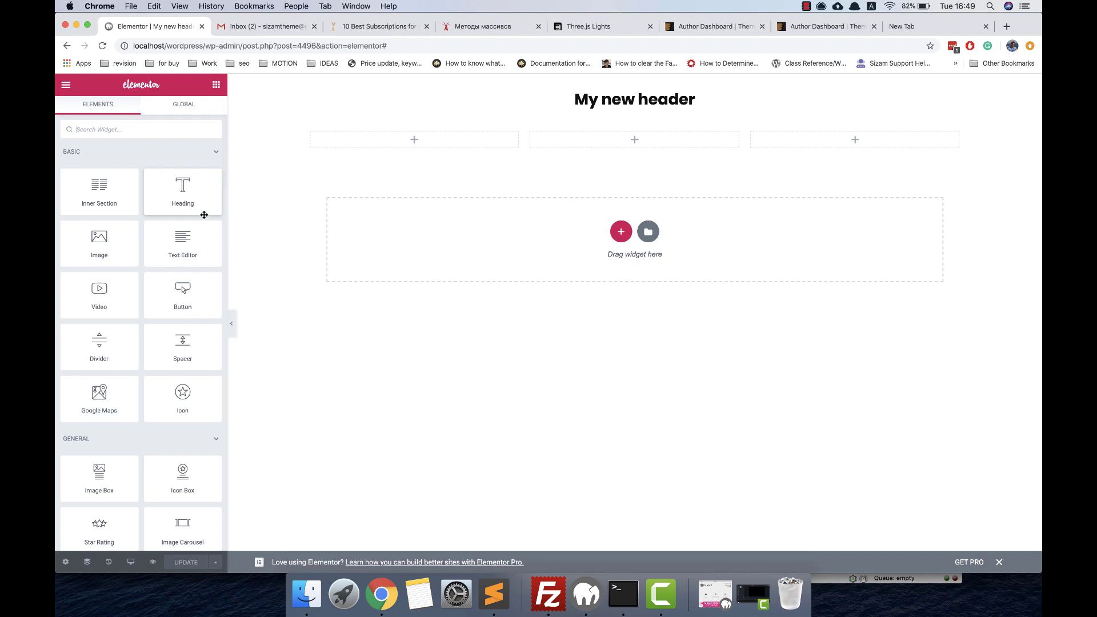
{"action": "scroll", "coordinate": [204, 217], "scroll_direction": "down", "scroll_amount": 15}
{"action": "scroll", "coordinate": [204, 277], "scroll_direction": "down", "scroll_amount": 6}
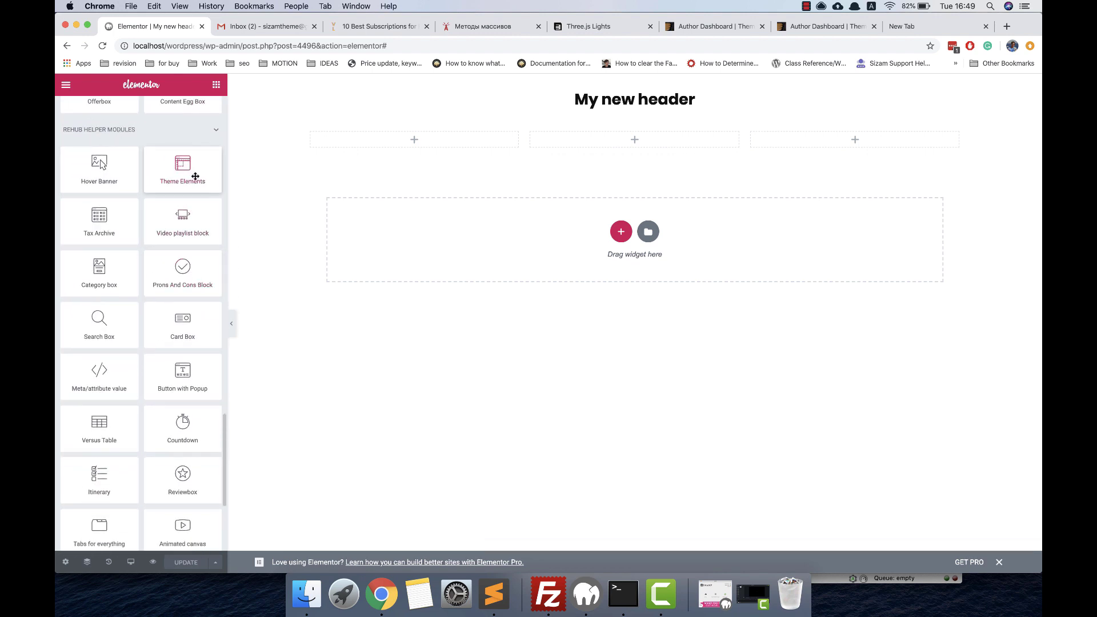
{"action": "left_click_drag", "start_coordinate": [183, 174], "coordinate": [589, 141]}
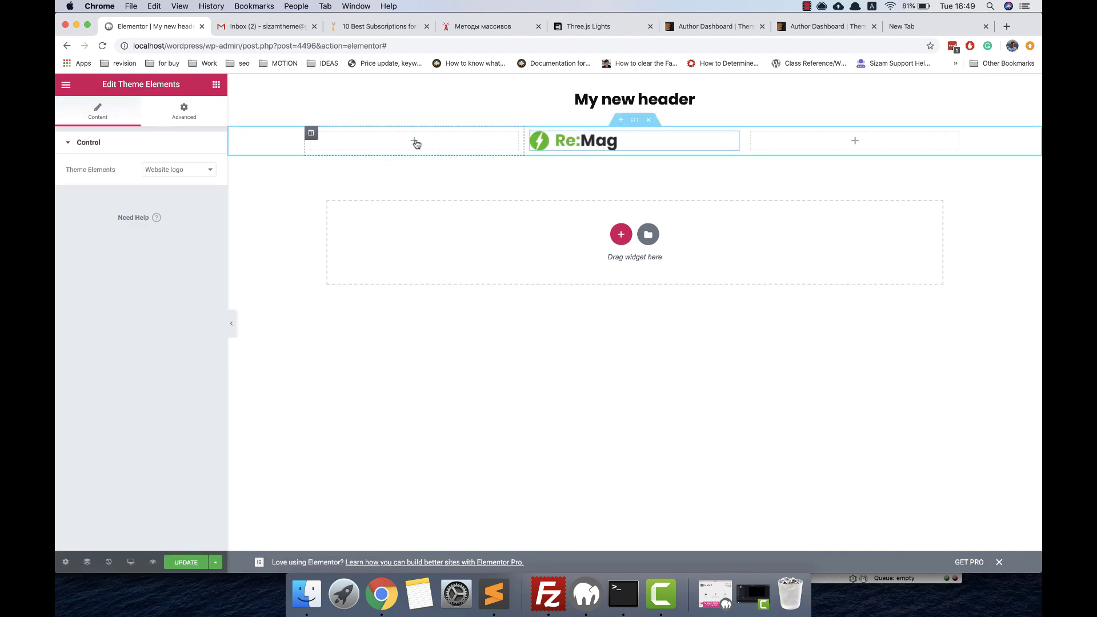
Step: Add a Desktop Menu Theme Elements widget to the left column and widen it to one line
{"action": "left_click", "coordinate": [217, 85]}
{"action": "scroll", "coordinate": [203, 424], "scroll_direction": "down", "scroll_amount": 10}
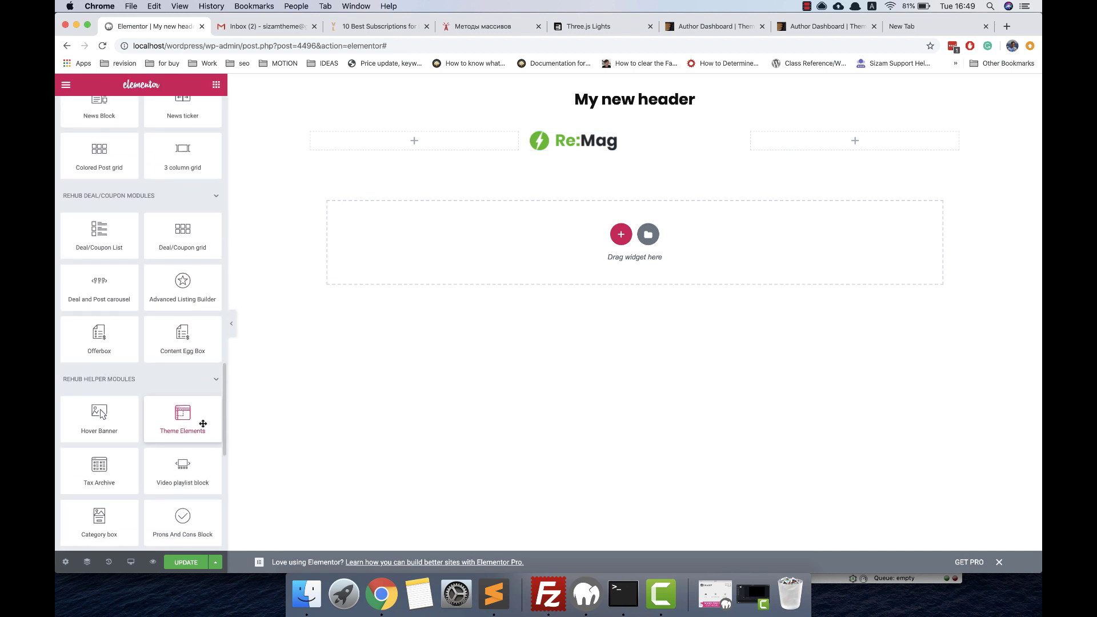
{"action": "scroll", "coordinate": [203, 423], "scroll_direction": "down", "scroll_amount": 2}
{"action": "left_click_drag", "start_coordinate": [191, 366], "coordinate": [397, 146]}
{"action": "left_click", "coordinate": [182, 169]}
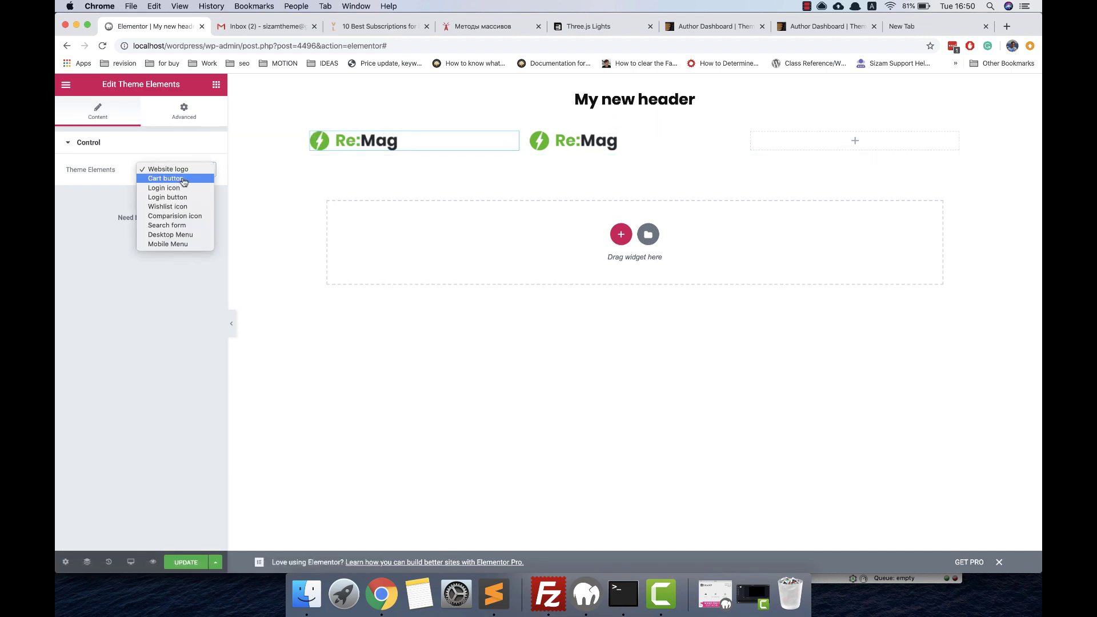
{"action": "left_click", "coordinate": [191, 235]}
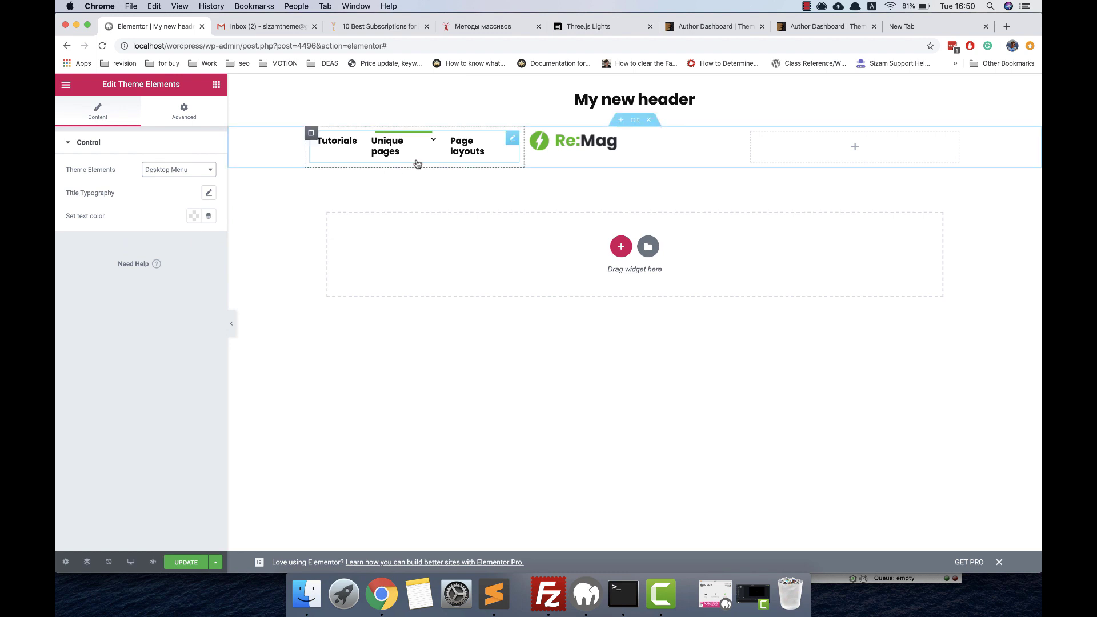
{"action": "left_click_drag", "start_coordinate": [525, 144], "coordinate": [558, 143]}
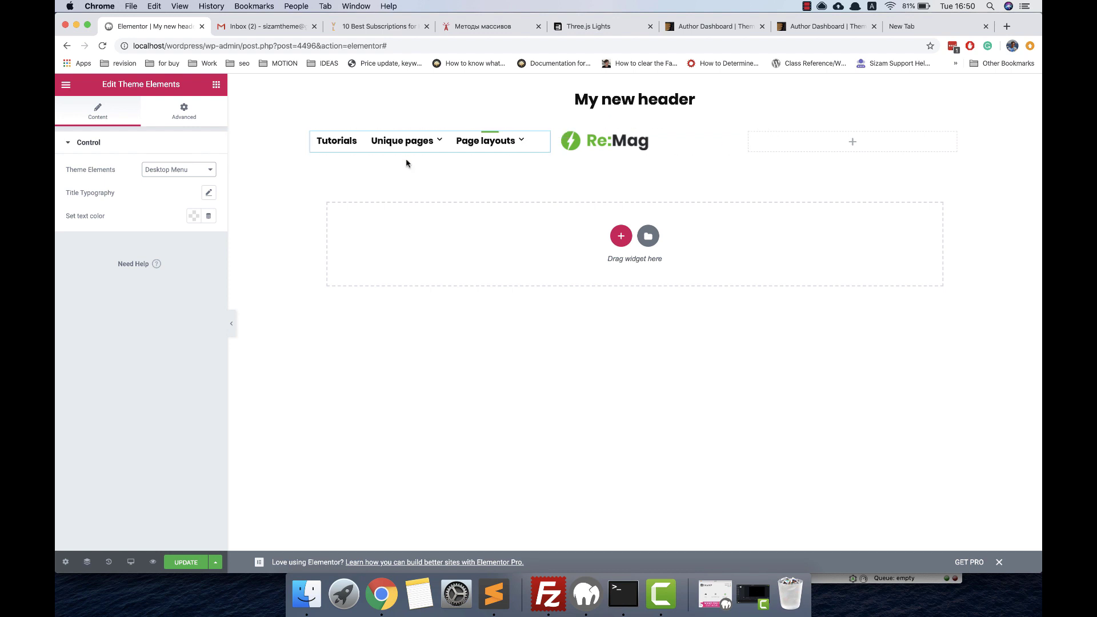
{"action": "left_click", "coordinate": [215, 86]}
{"action": "scroll", "coordinate": [164, 358], "scroll_direction": "down", "scroll_amount": 10}
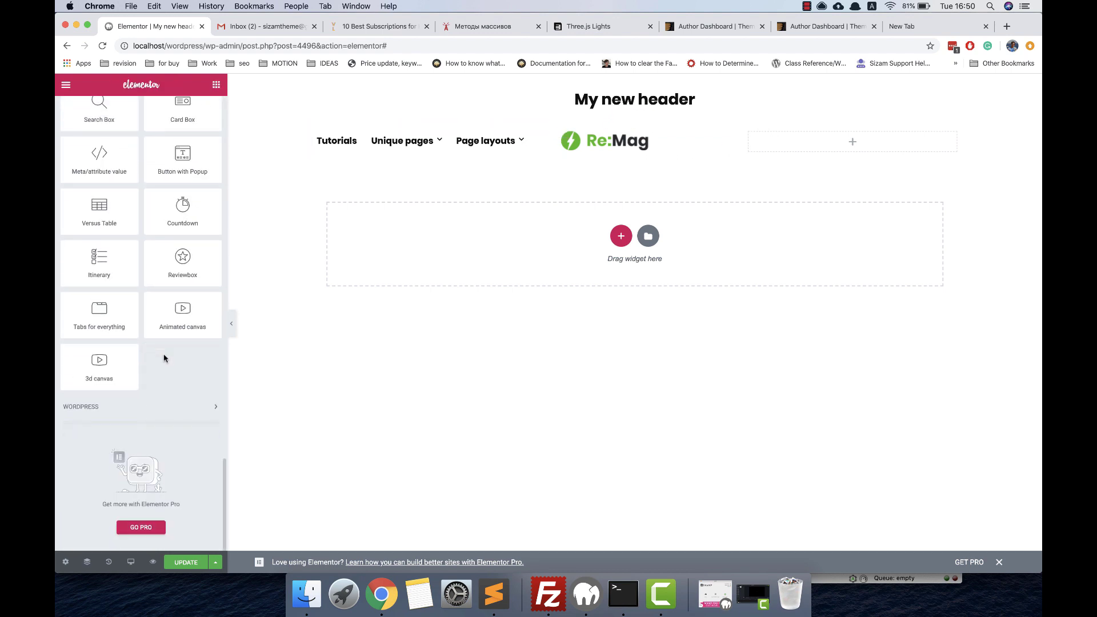
{"action": "scroll", "coordinate": [164, 356], "scroll_direction": "up", "scroll_amount": 5}
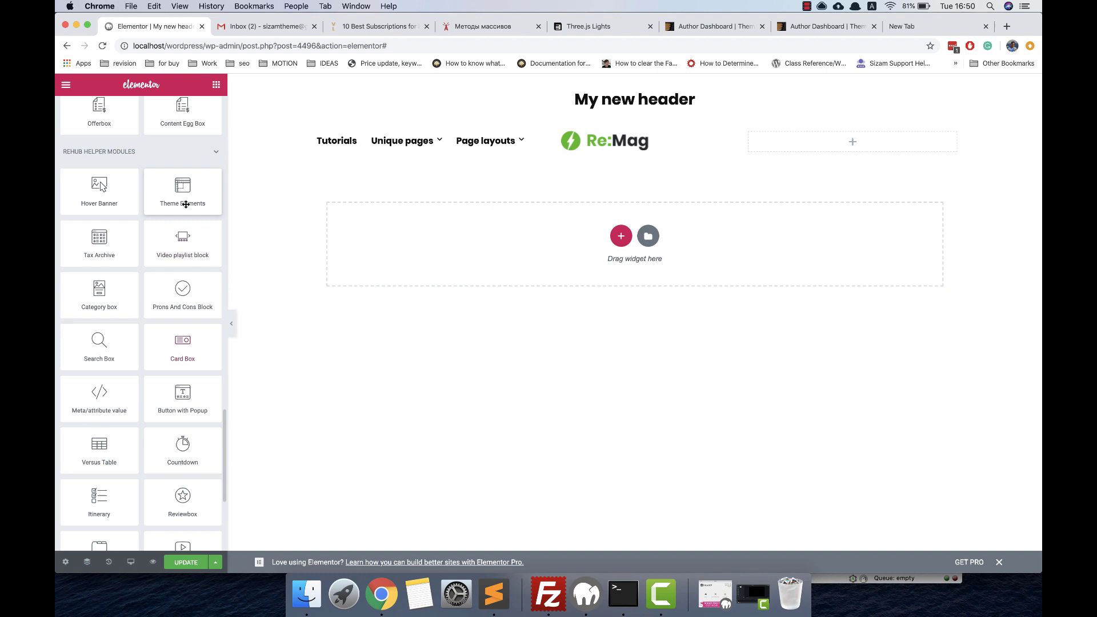
{"action": "left_click_drag", "start_coordinate": [188, 193], "coordinate": [833, 145]}
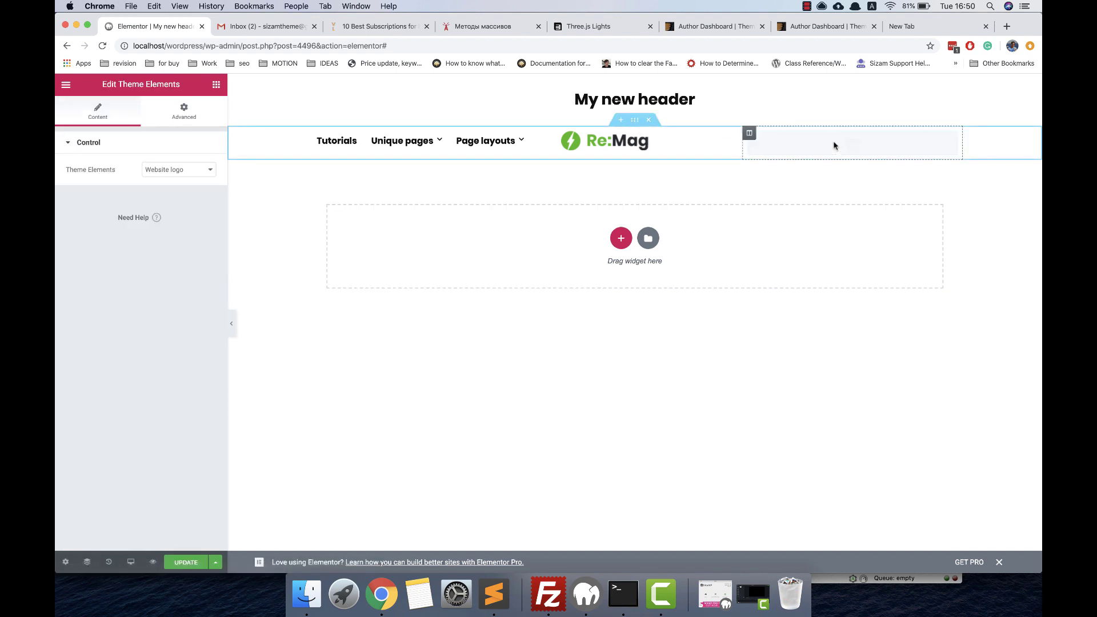
{"action": "left_click", "coordinate": [179, 169]}
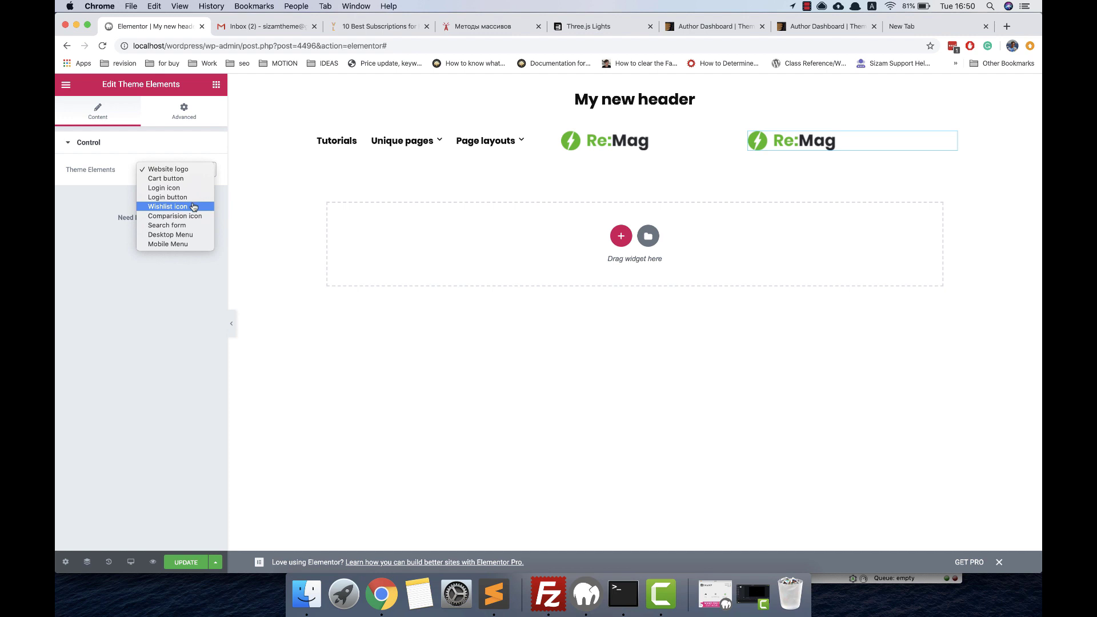
{"action": "left_click", "coordinate": [168, 206]}
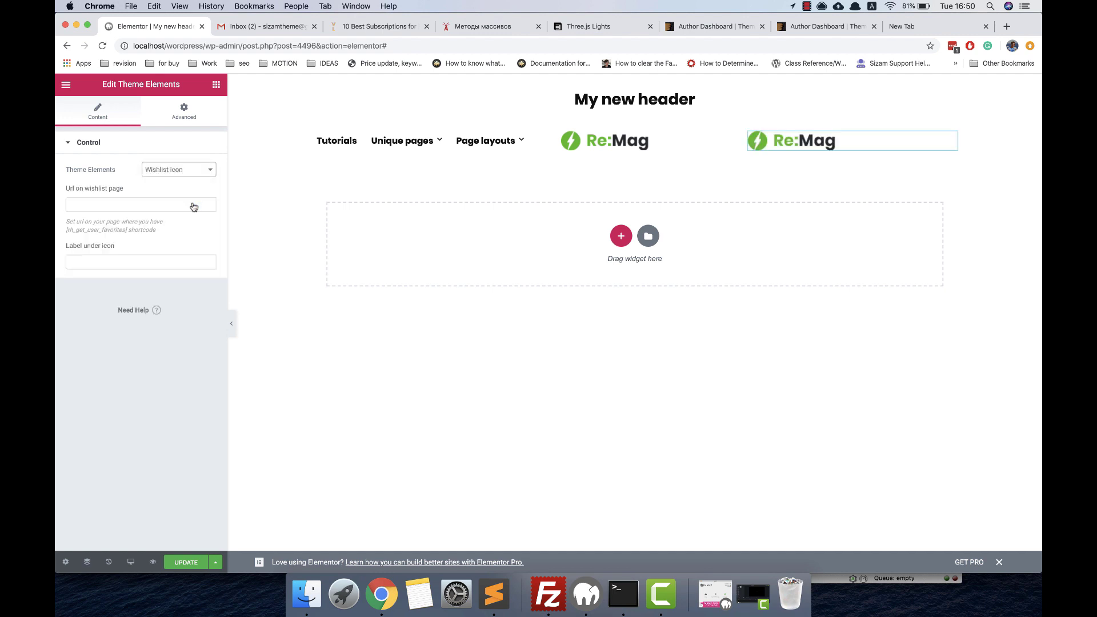
{"action": "left_click", "coordinate": [184, 205]}
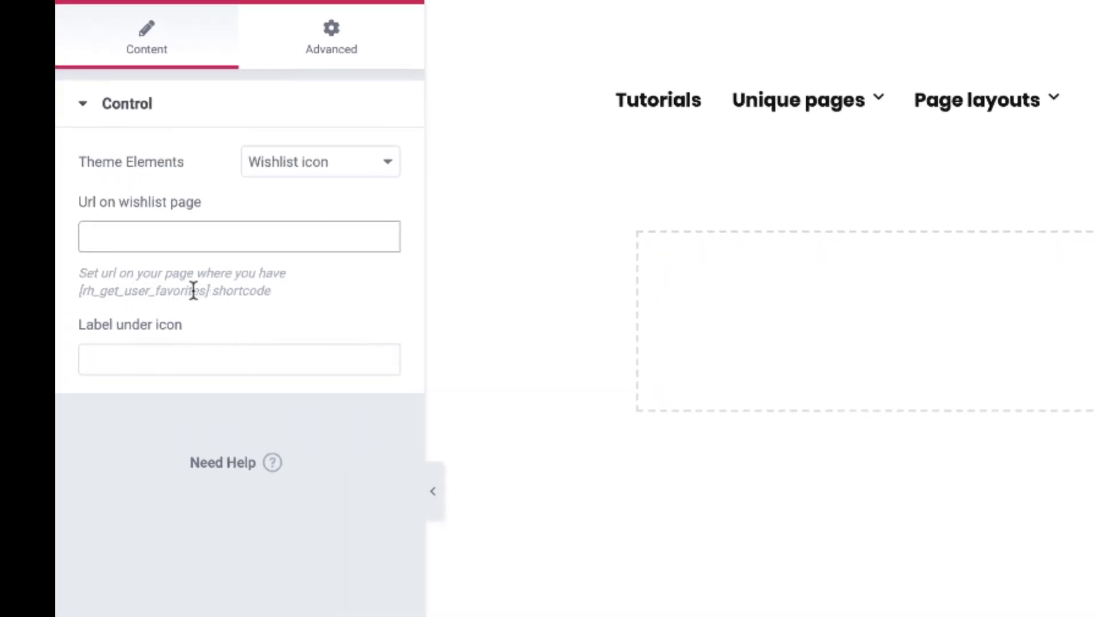
{"action": "left_click_drag", "start_coordinate": [211, 291], "coordinate": [72, 291]}
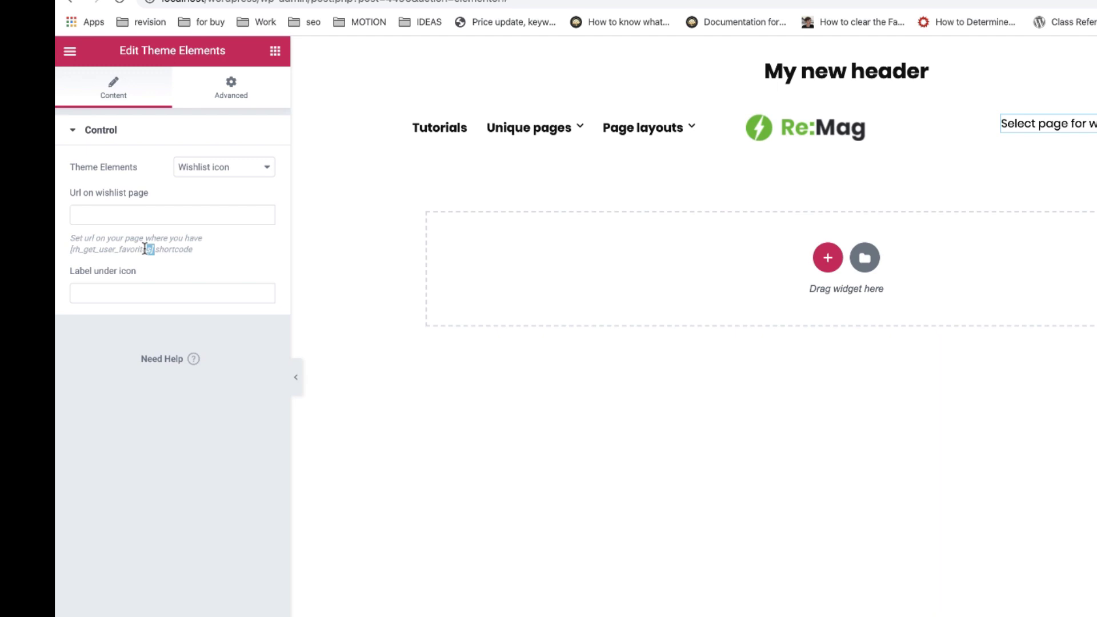
{"action": "left_click", "coordinate": [75, 207]}
{"action": "type", "text": "http://test.com"}
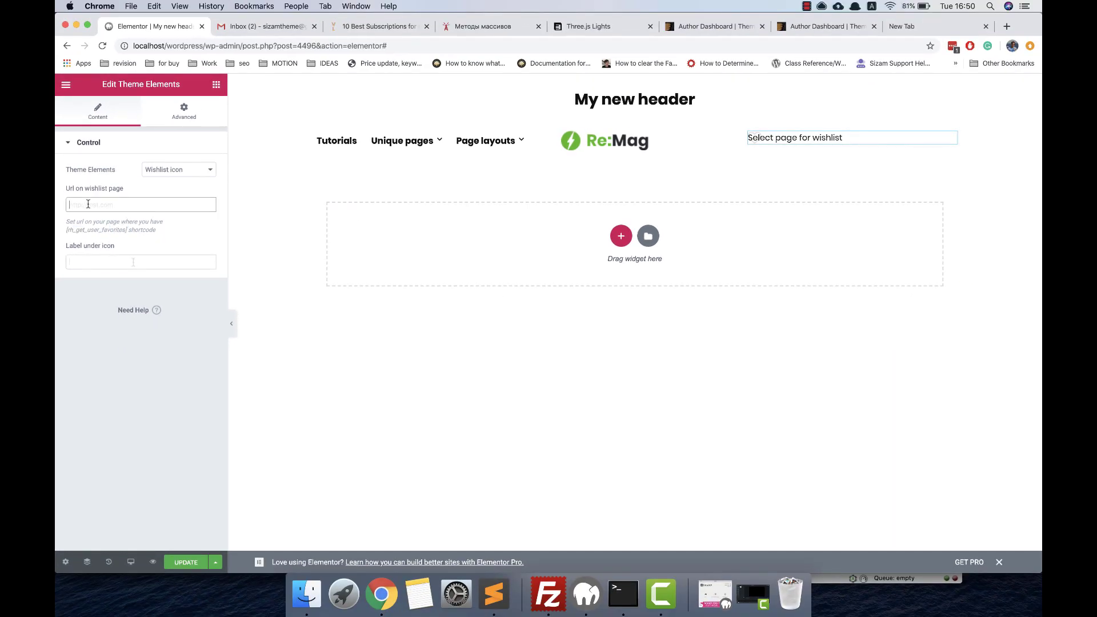
{"action": "key", "text": "Tab"}
{"action": "type", "text": "Wishlist"}
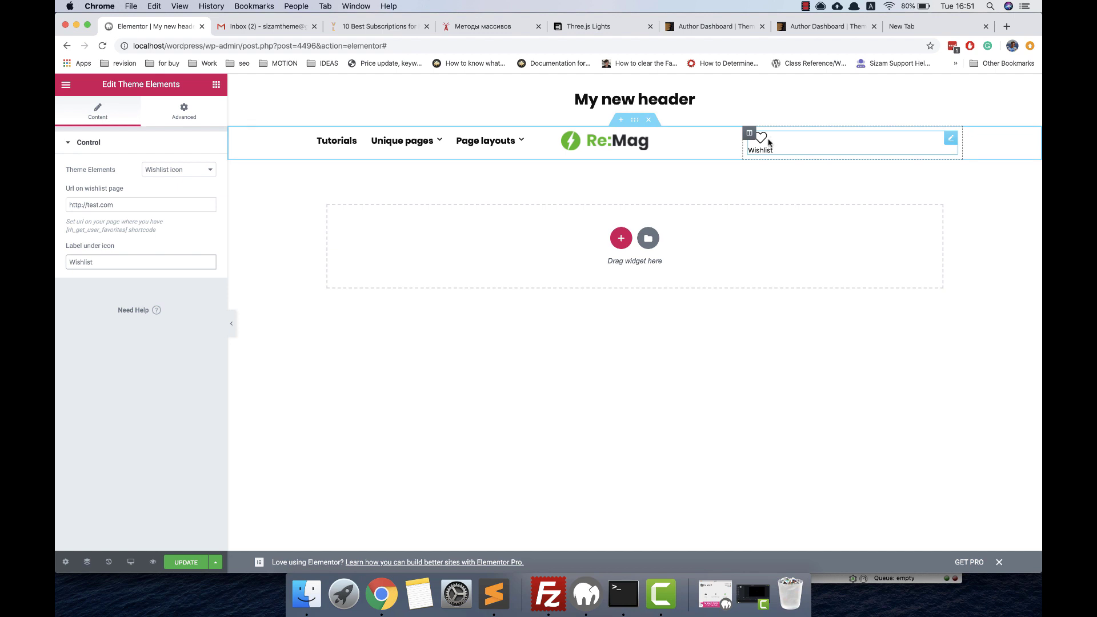
Step: Duplicate the Wishlist widget into a Comparison icon labelled 'Comparison'
{"action": "right_click", "coordinate": [937, 145]}
{"action": "left_click", "coordinate": [957, 163]}
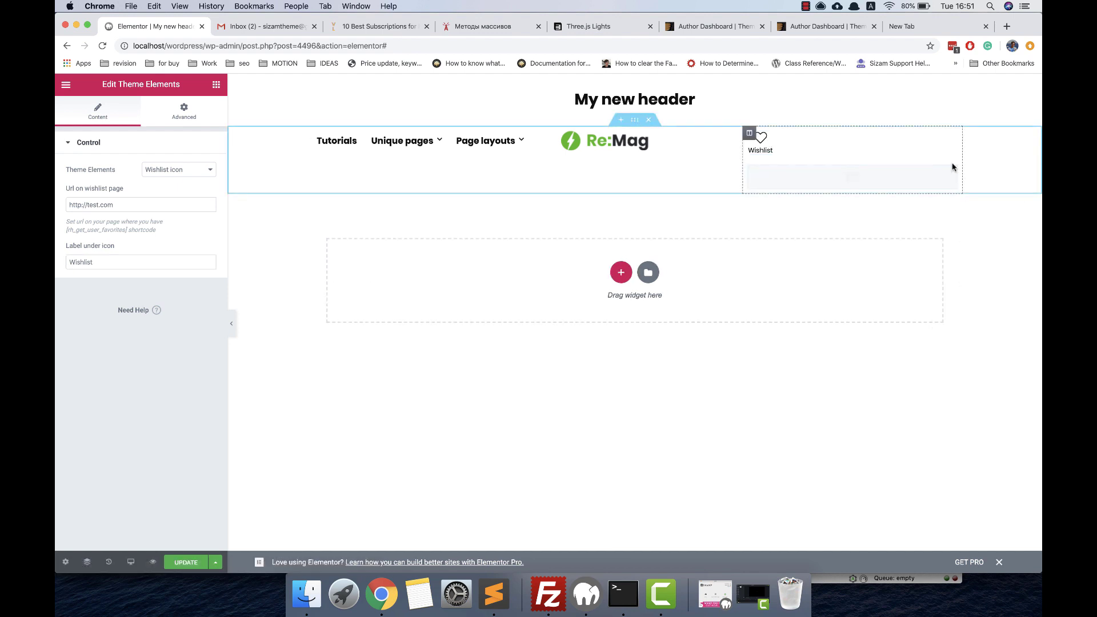
{"action": "left_click", "coordinate": [188, 170]}
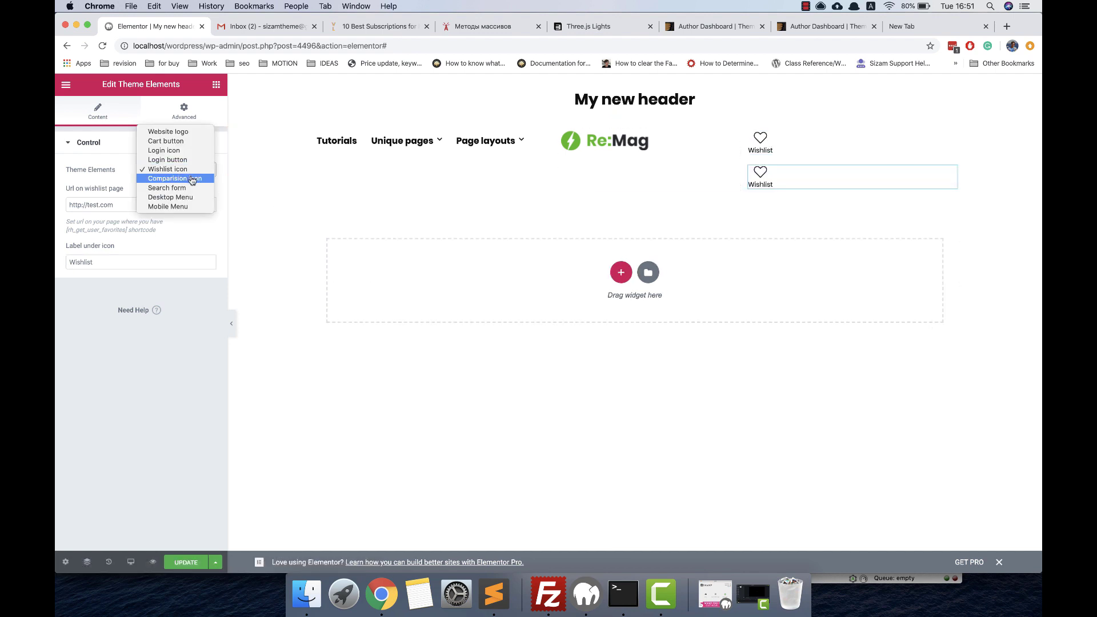
{"action": "left_click", "coordinate": [192, 179]}
{"action": "left_click", "coordinate": [131, 205]}
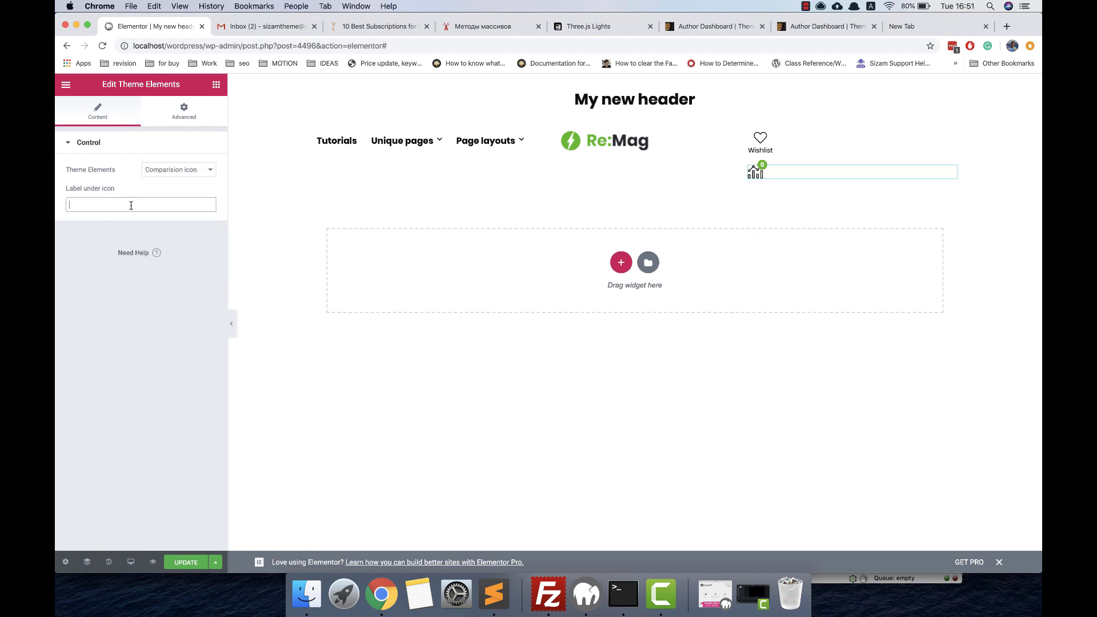
{"action": "type", "text": "Comparison"}
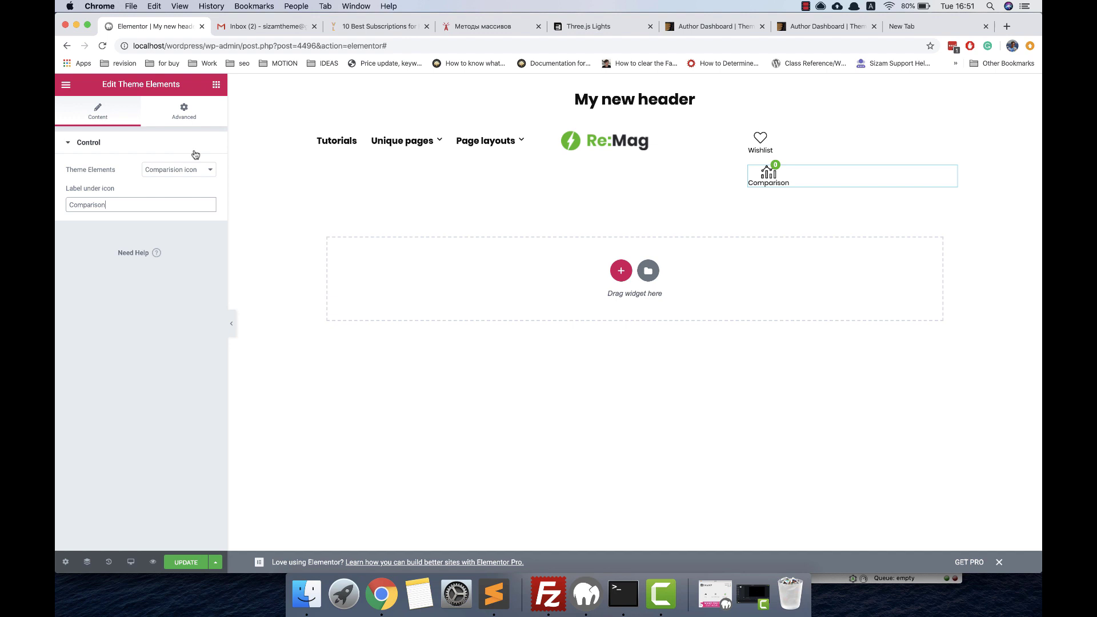
Step: Duplicate the Comparison widget into a Cart button with 'Show as button?' on
{"action": "right_click", "coordinate": [789, 170]}
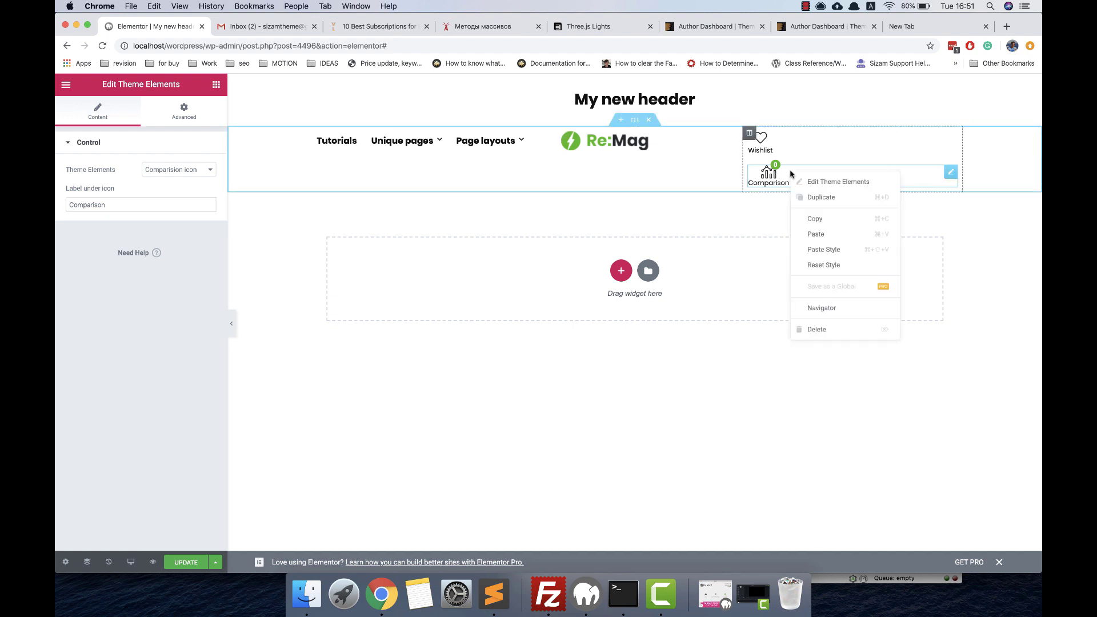
{"action": "left_click", "coordinate": [816, 197]}
{"action": "left_click", "coordinate": [168, 172]}
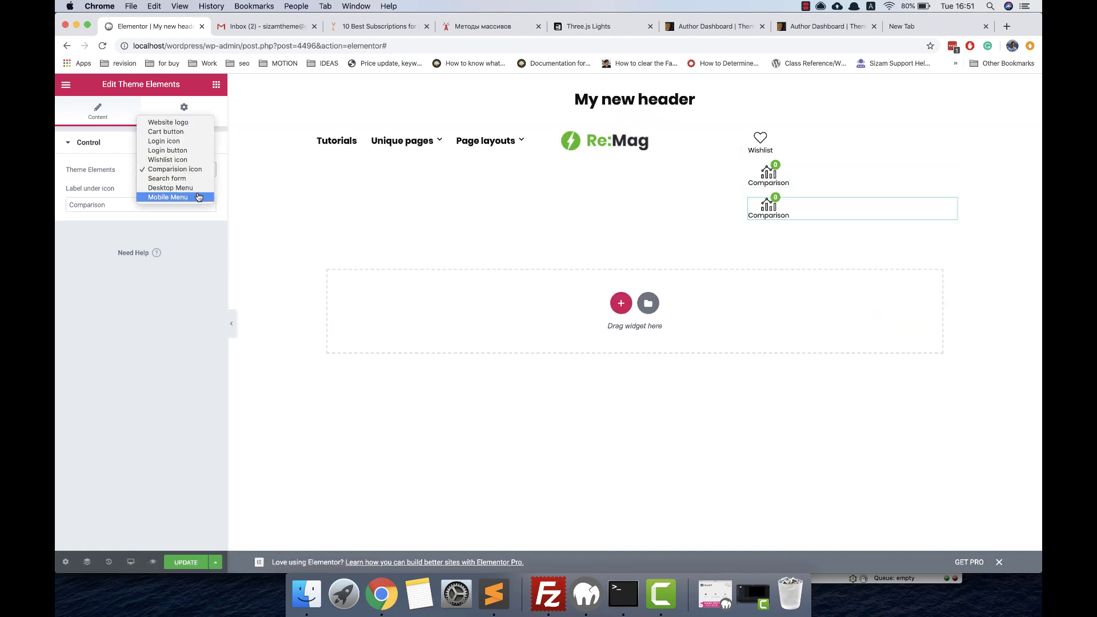
{"action": "left_click", "coordinate": [174, 131]}
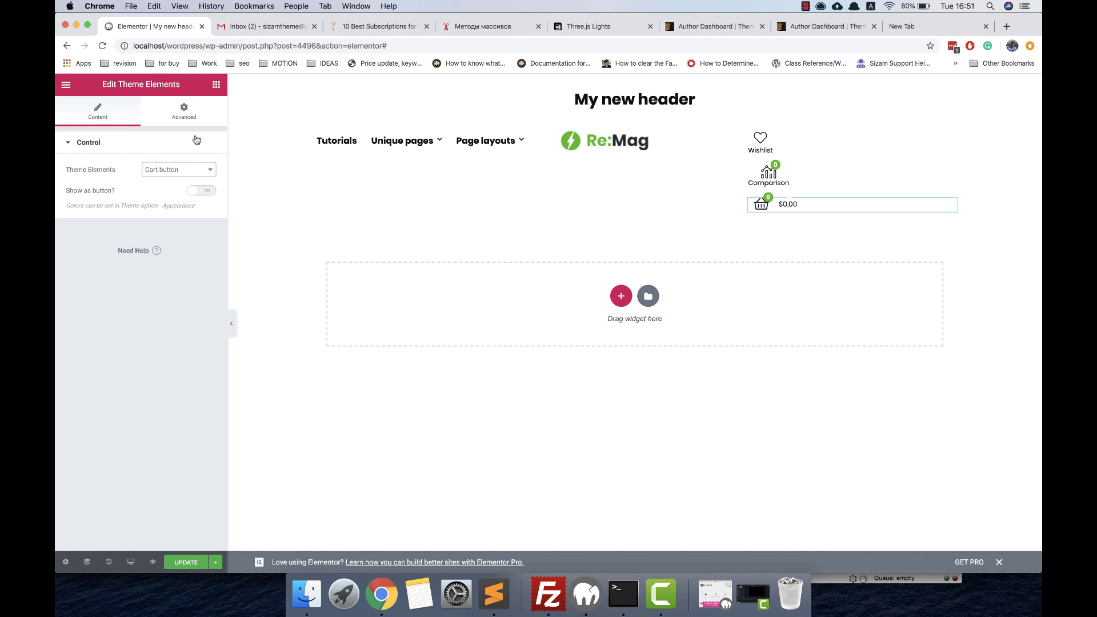
{"action": "left_click", "coordinate": [208, 194]}
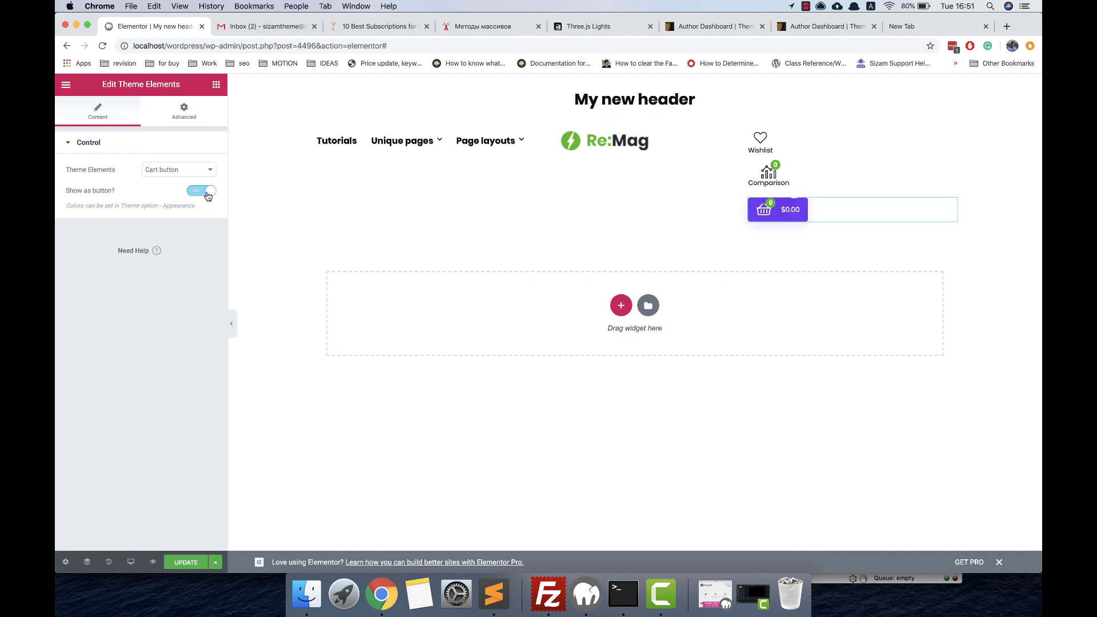
Step: Set the Re:Mag logo widget's Advanced > Positioning width to Inline (auto)
{"action": "left_click", "coordinate": [730, 138]}
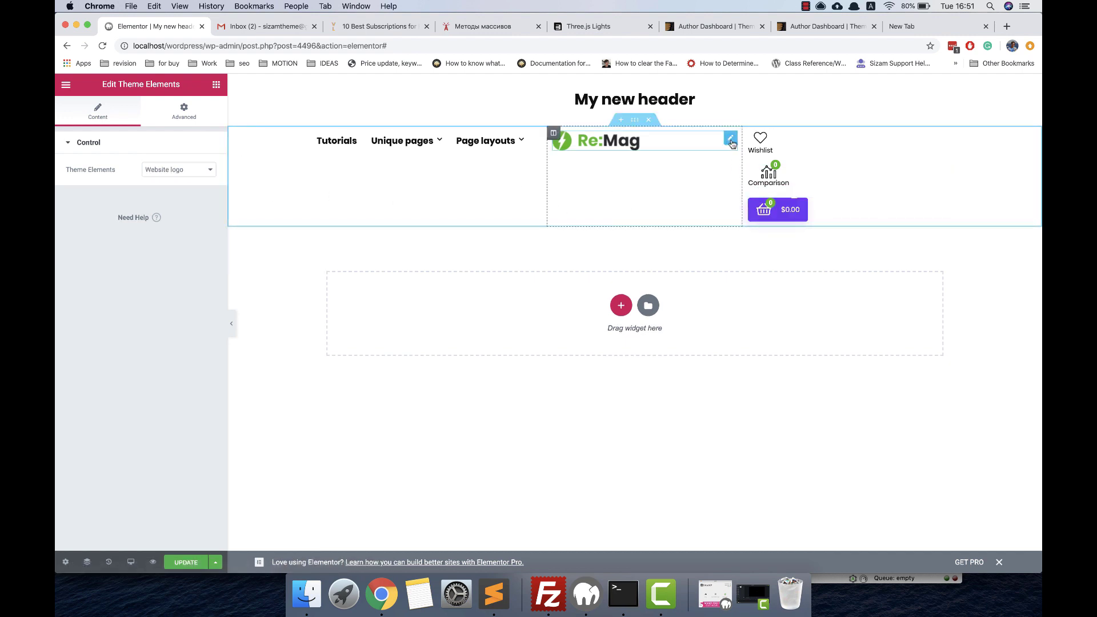
{"action": "left_click", "coordinate": [183, 110]}
{"action": "scroll", "coordinate": [138, 362], "scroll_direction": "down", "scroll_amount": 3}
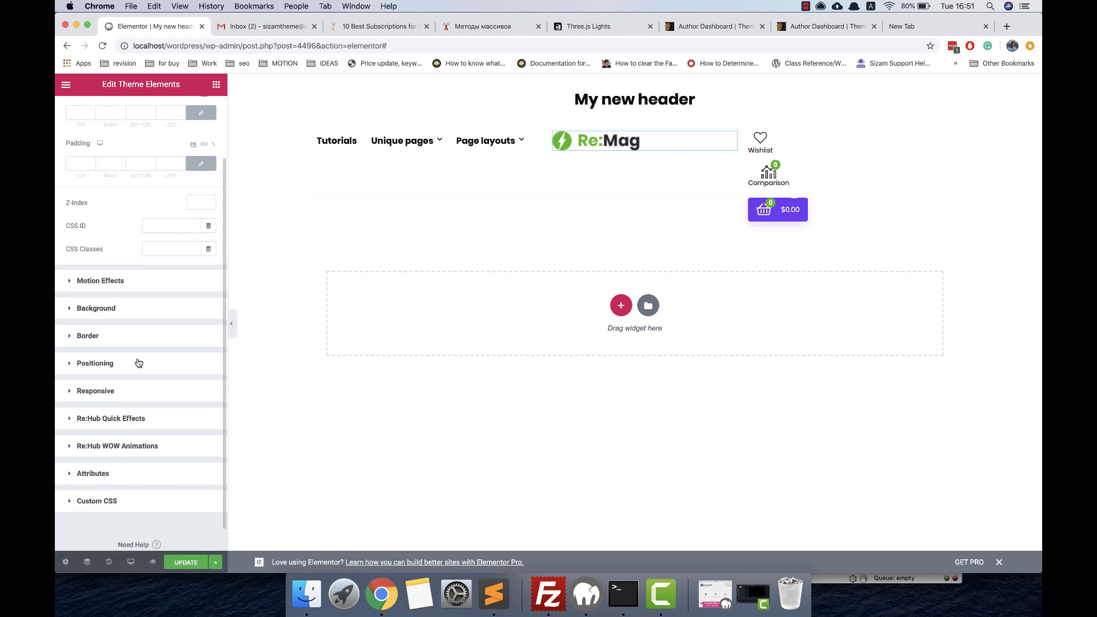
{"action": "left_click", "coordinate": [97, 363]}
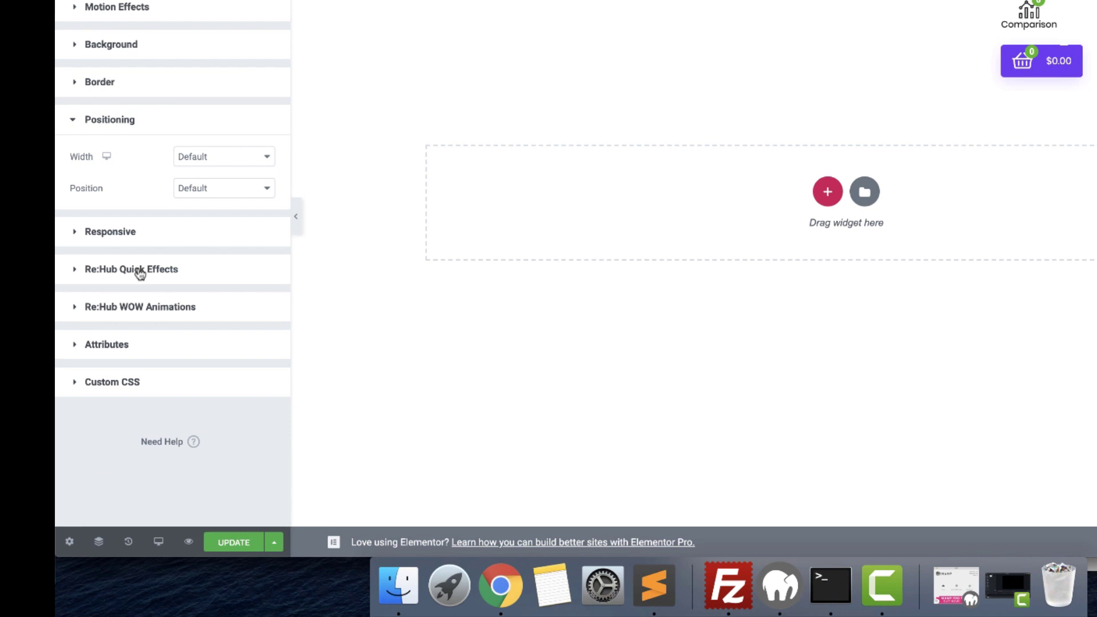
{"action": "left_click", "coordinate": [224, 159]}
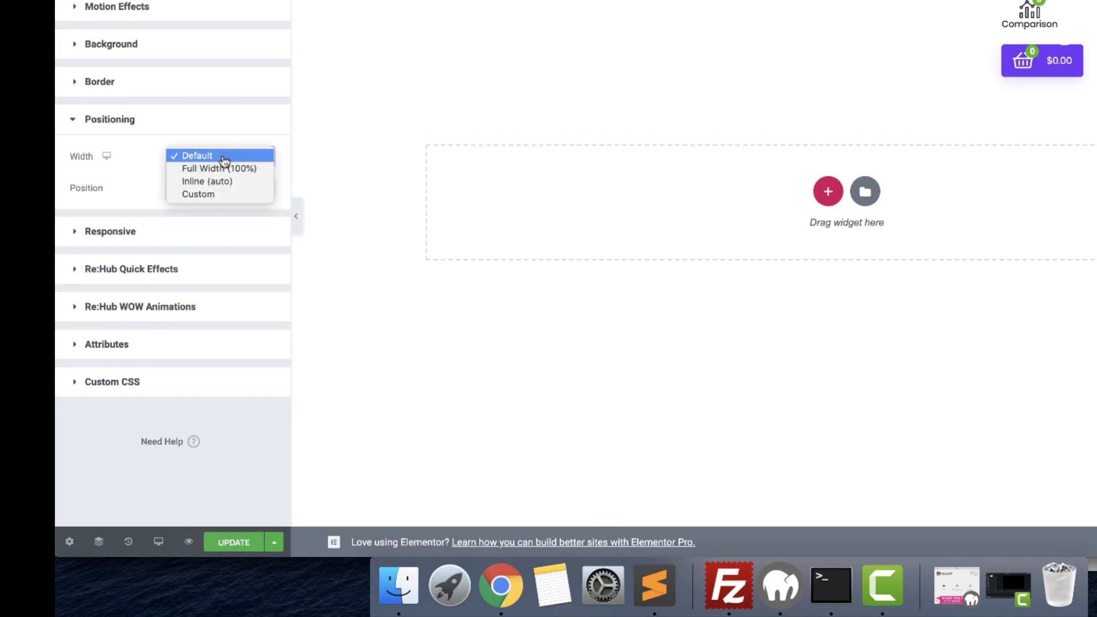
{"action": "left_click", "coordinate": [234, 184]}
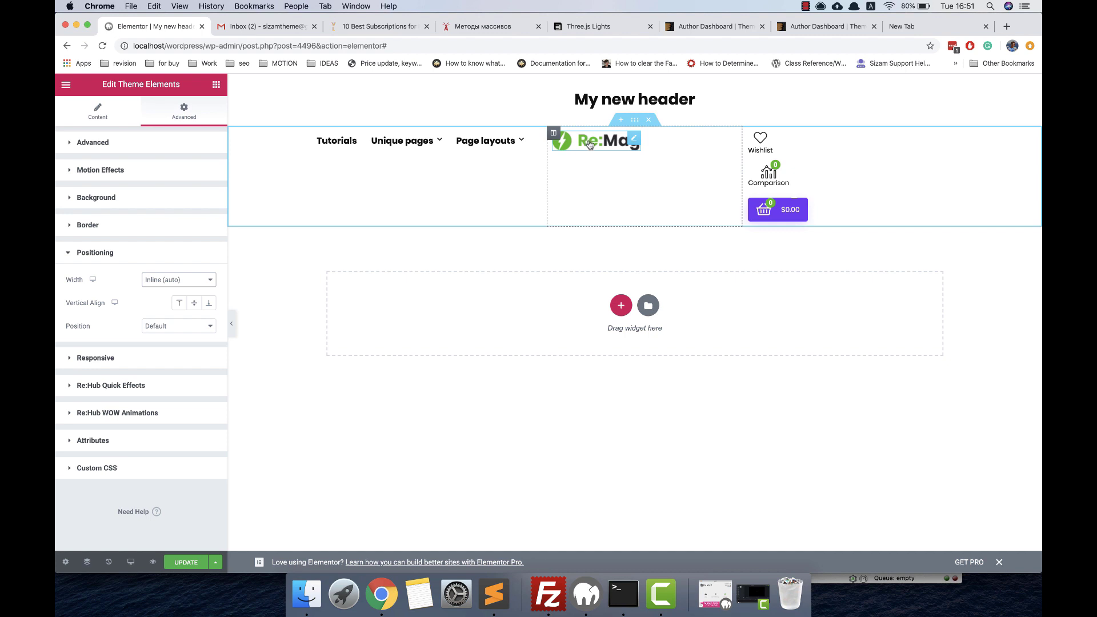
Step: Set the logo column's Horizontal Align to Center, leaving vertical alignment unchanged
{"action": "left_click", "coordinate": [554, 135]}
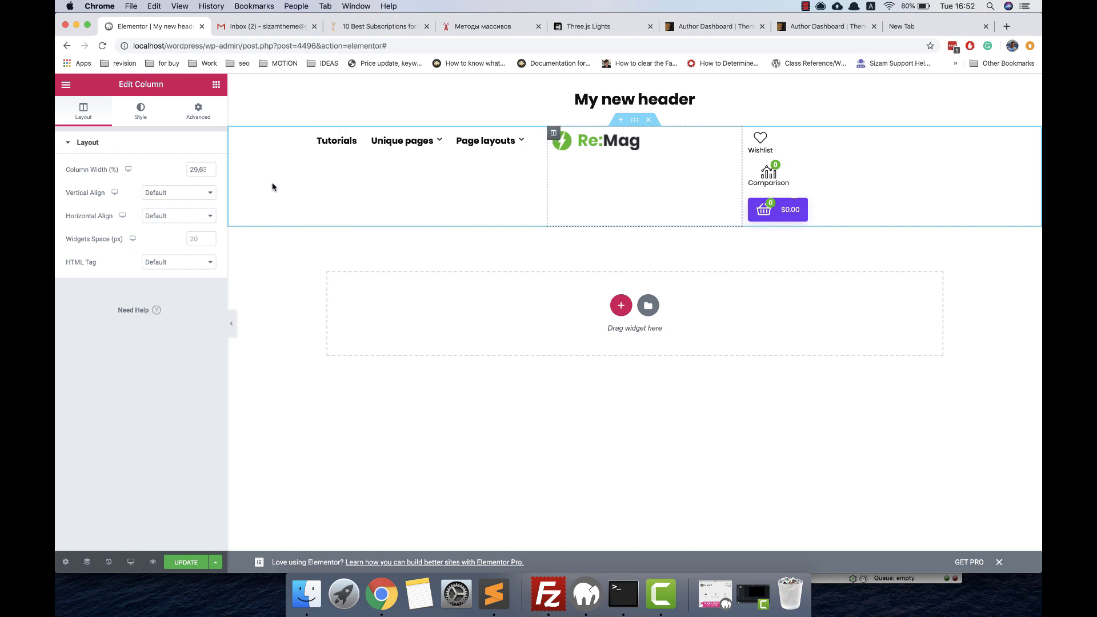
{"action": "left_click", "coordinate": [168, 216]}
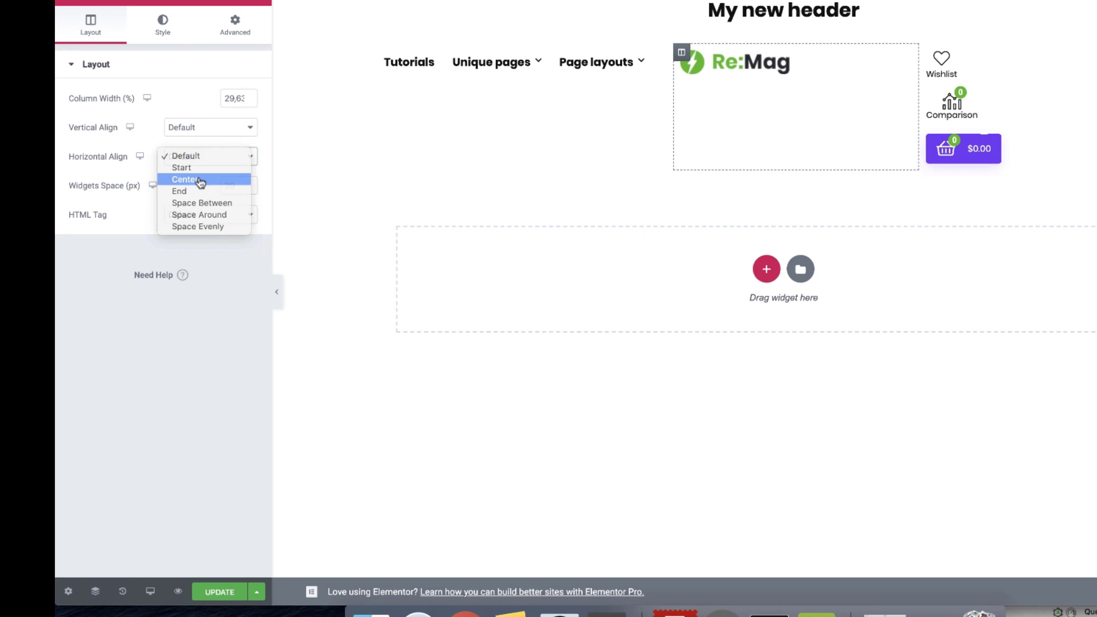
{"action": "left_click", "coordinate": [199, 181]}
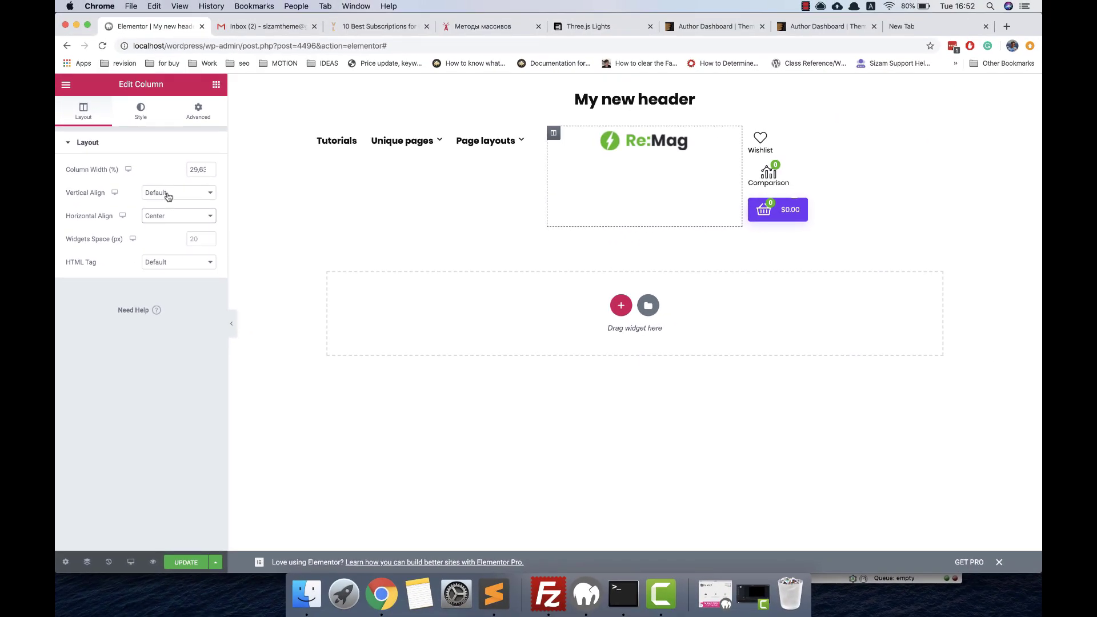
{"action": "left_click", "coordinate": [168, 196]}
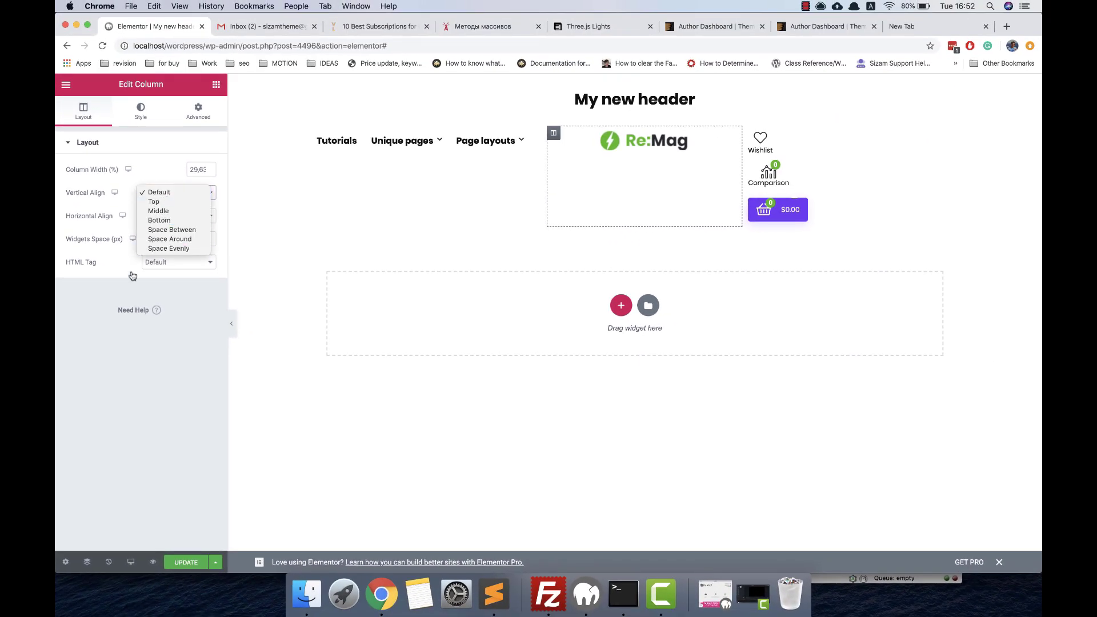
{"action": "left_click", "coordinate": [122, 293]}
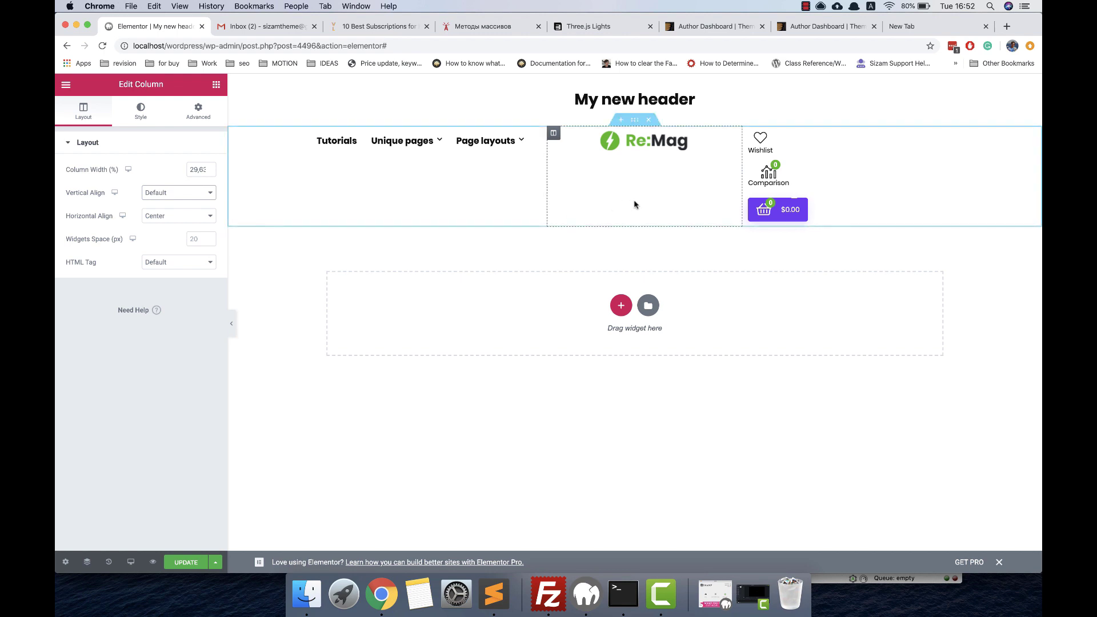
Step: Set the Wishlist widget's Positioning width to Inline (auto)
{"action": "left_click", "coordinate": [816, 142]}
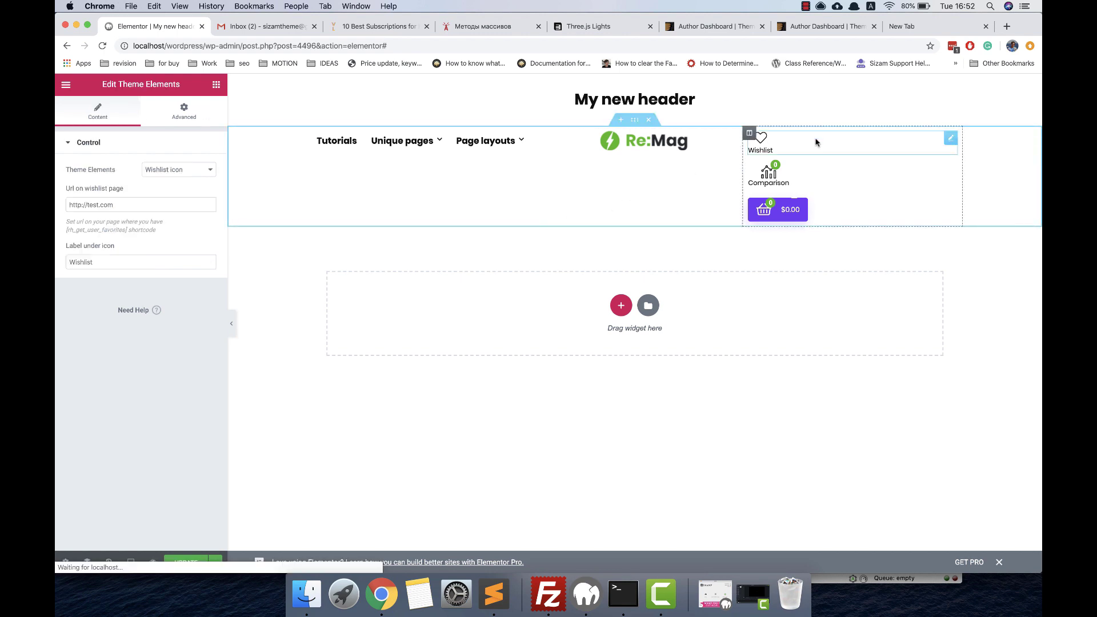
{"action": "left_click", "coordinate": [176, 117]}
{"action": "scroll", "coordinate": [173, 323], "scroll_direction": "down", "scroll_amount": 4}
{"action": "left_click", "coordinate": [143, 368]}
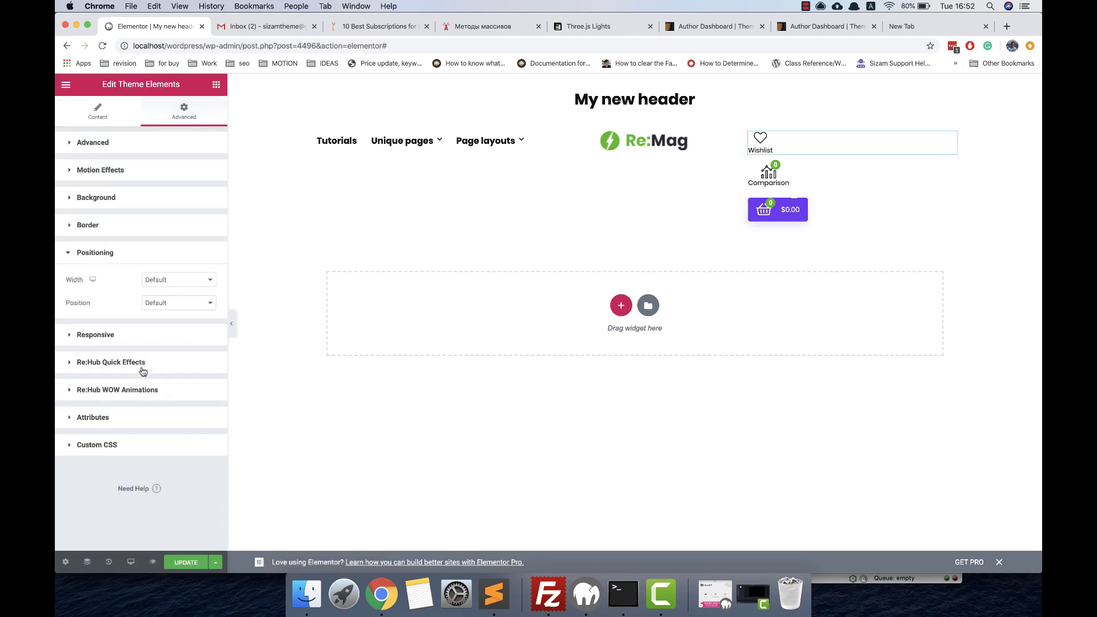
{"action": "left_click", "coordinate": [177, 308]}
{"action": "left_click", "coordinate": [176, 279]}
{"action": "left_click", "coordinate": [177, 297]}
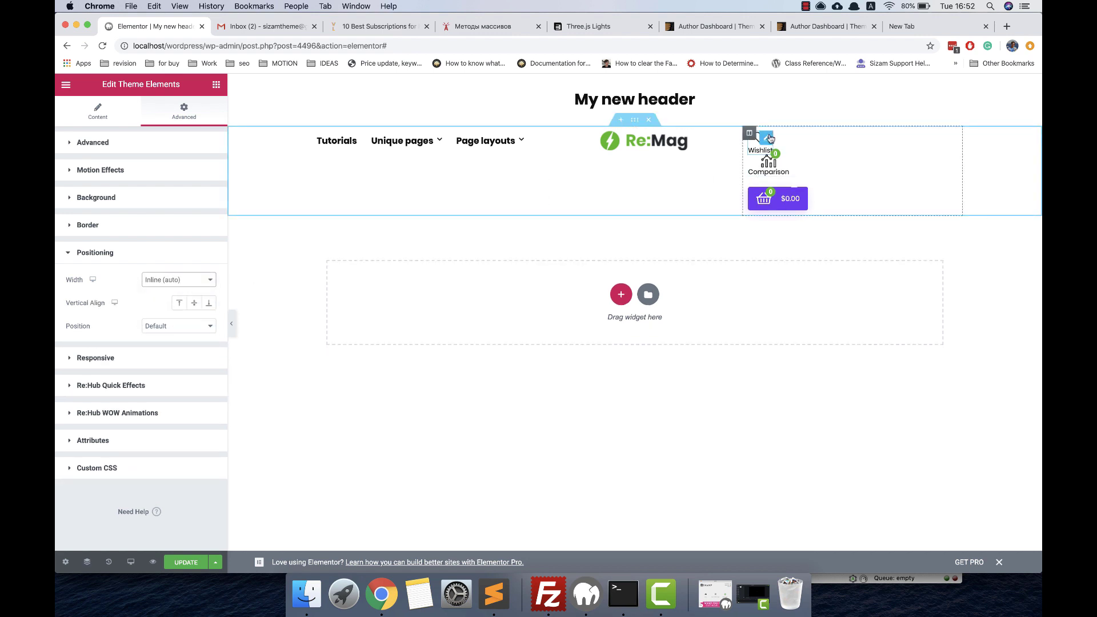
Step: Unlink the Wishlist widget's margin sides and begin editing the left margin
{"action": "left_click", "coordinate": [155, 148]}
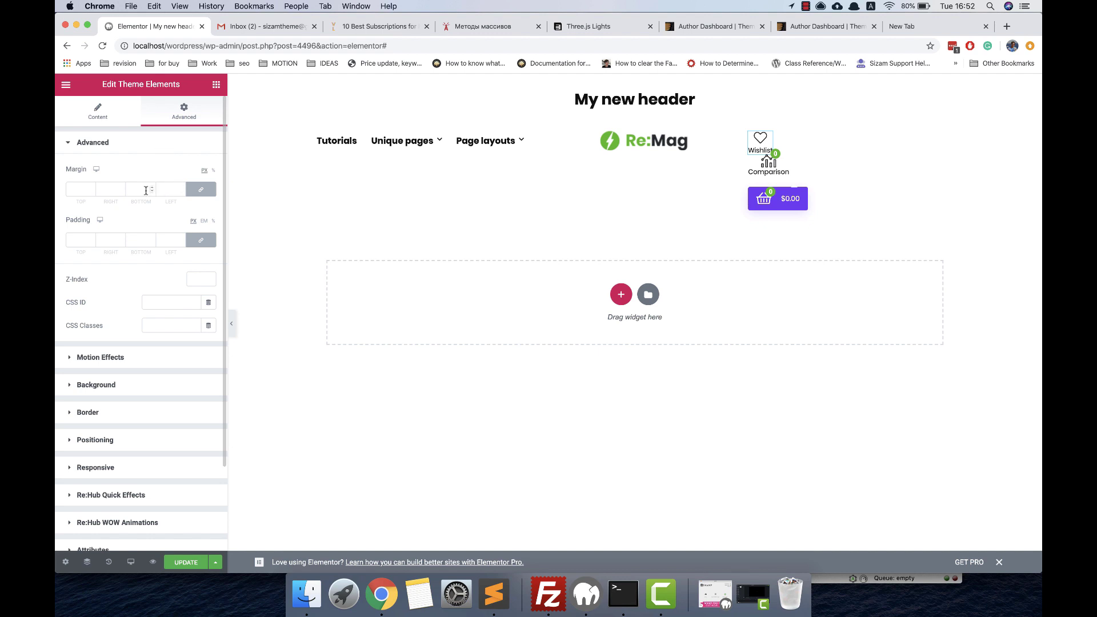
{"action": "left_click", "coordinate": [193, 190]}
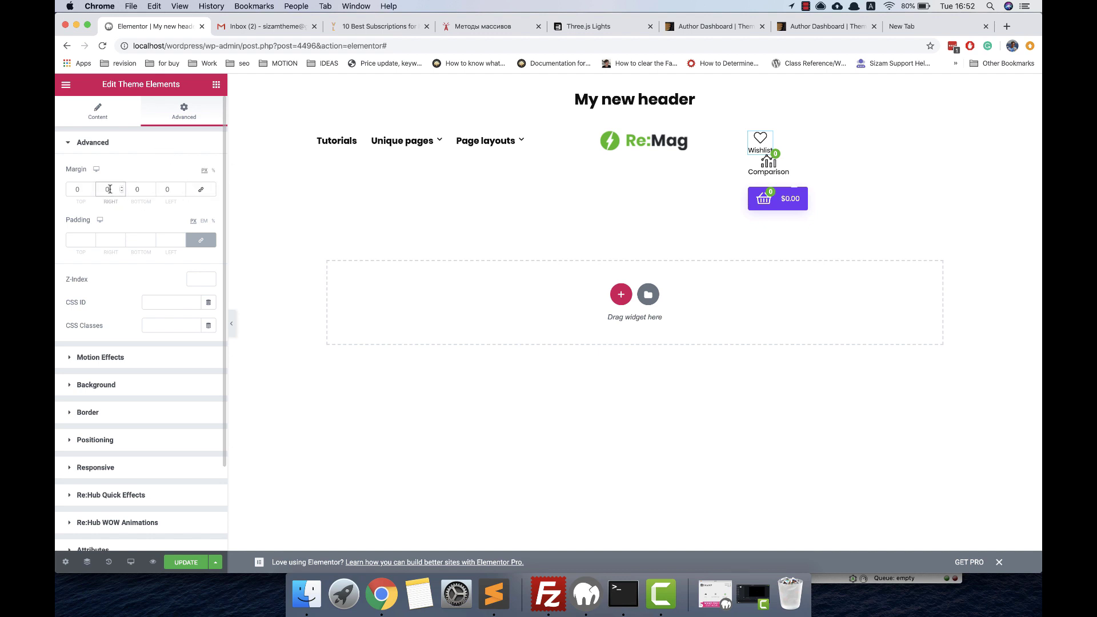
{"action": "left_click", "coordinate": [171, 189]}
Step: Enter a margin of 5, then paste the Wishlist styling onto the Comparison and cart widgets
{"action": "type", "text": "5"}
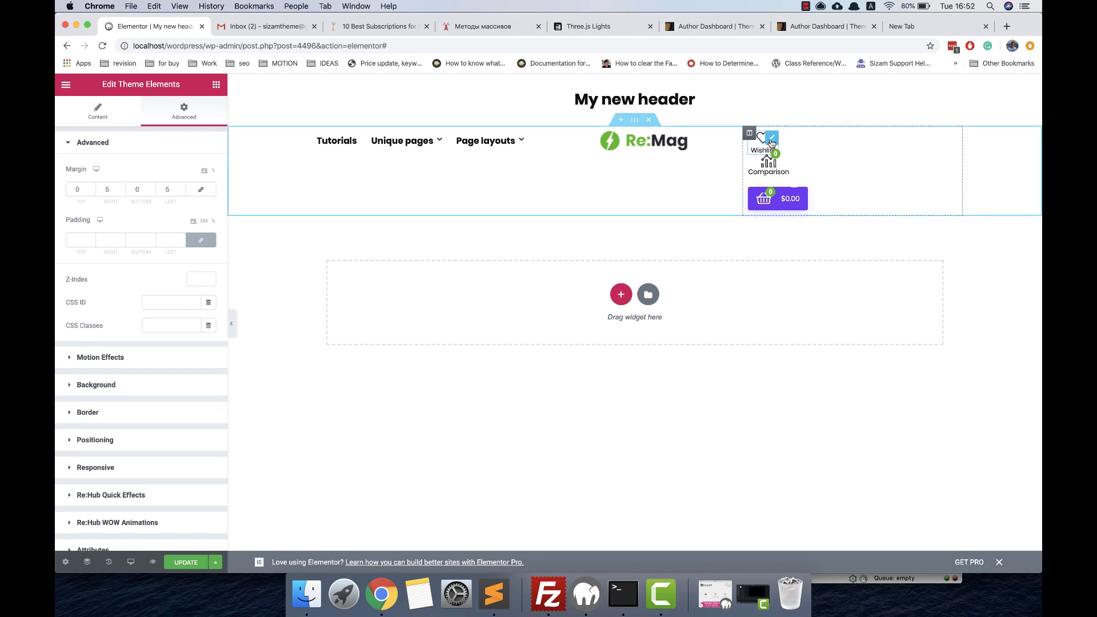
{"action": "right_click", "coordinate": [772, 141]}
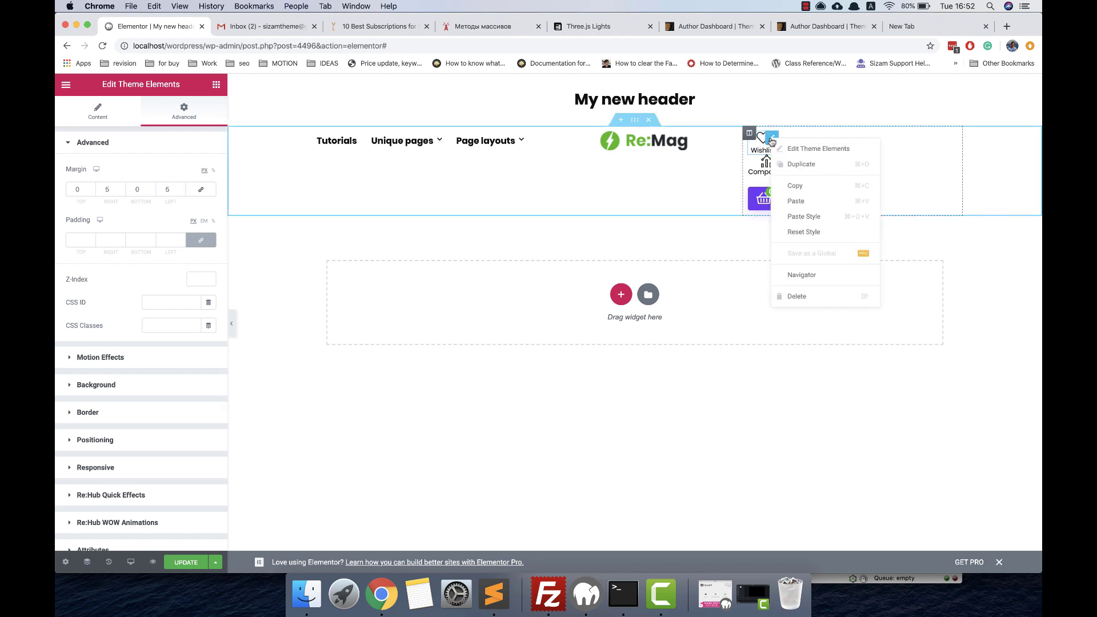
{"action": "left_click", "coordinate": [809, 185]}
{"action": "right_click", "coordinate": [783, 167]}
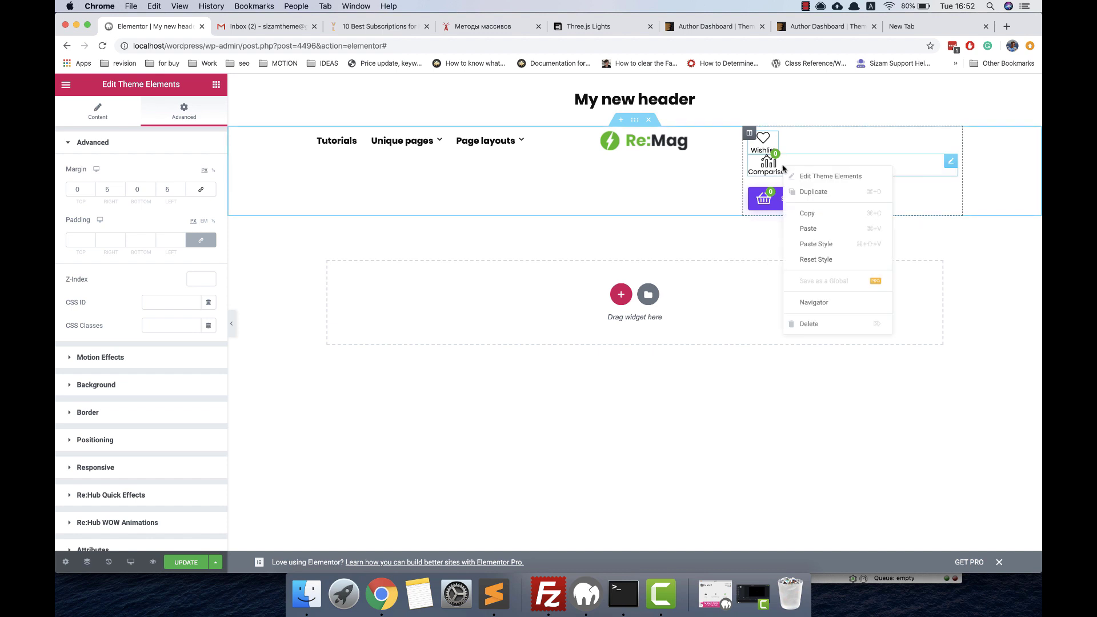
{"action": "left_click", "coordinate": [822, 244]}
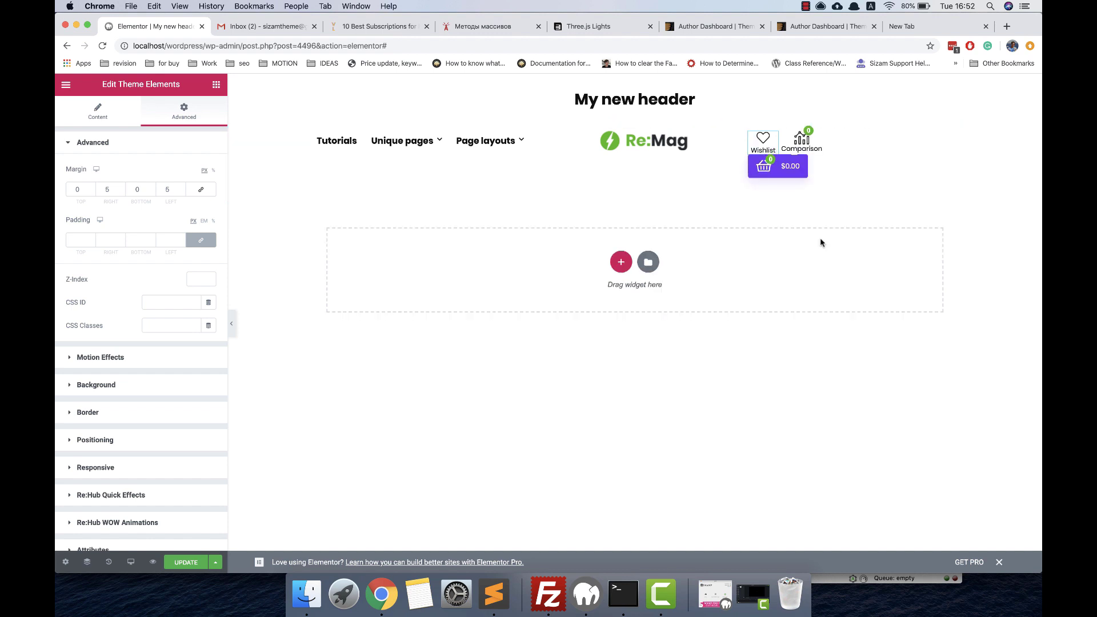
{"action": "right_click", "coordinate": [811, 174]}
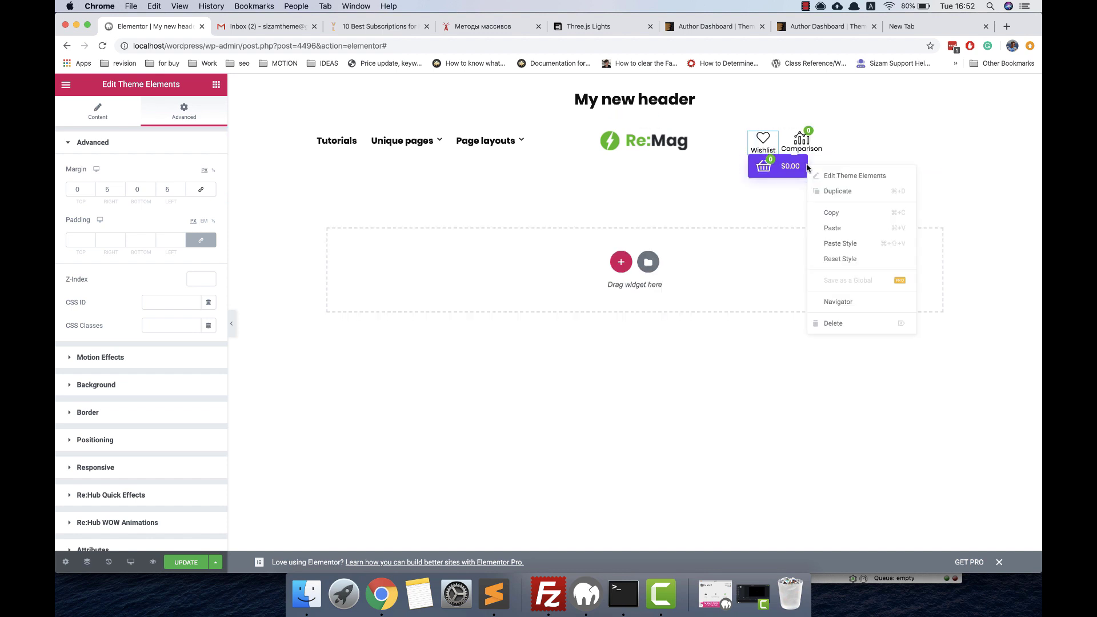
{"action": "left_click", "coordinate": [836, 244]}
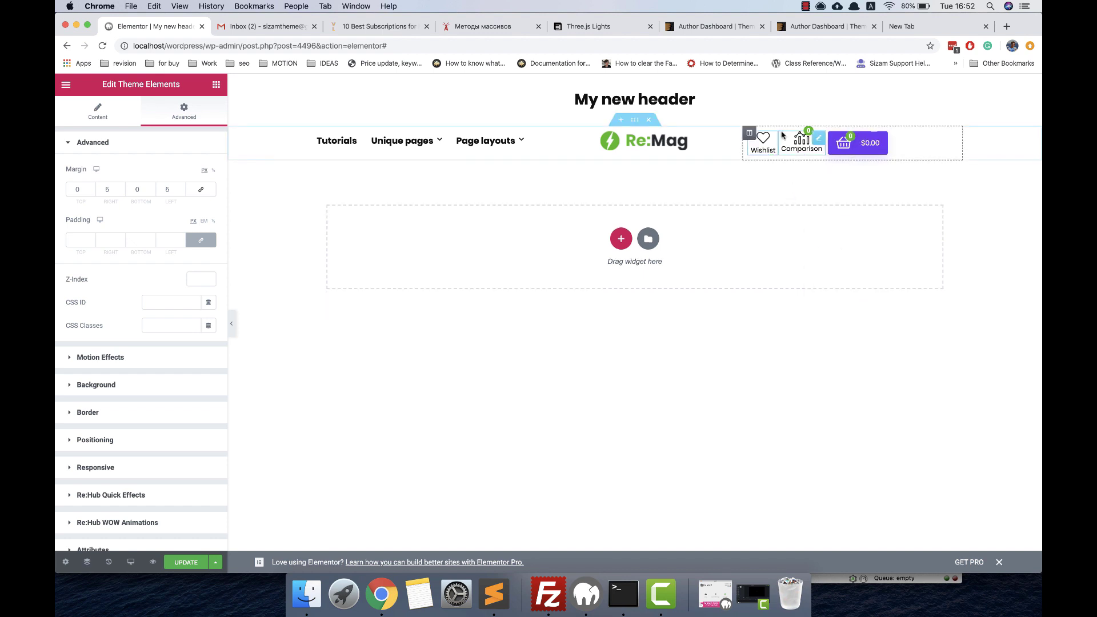
Step: Align the icons column's contents horizontally to the right end
{"action": "left_click", "coordinate": [751, 133]}
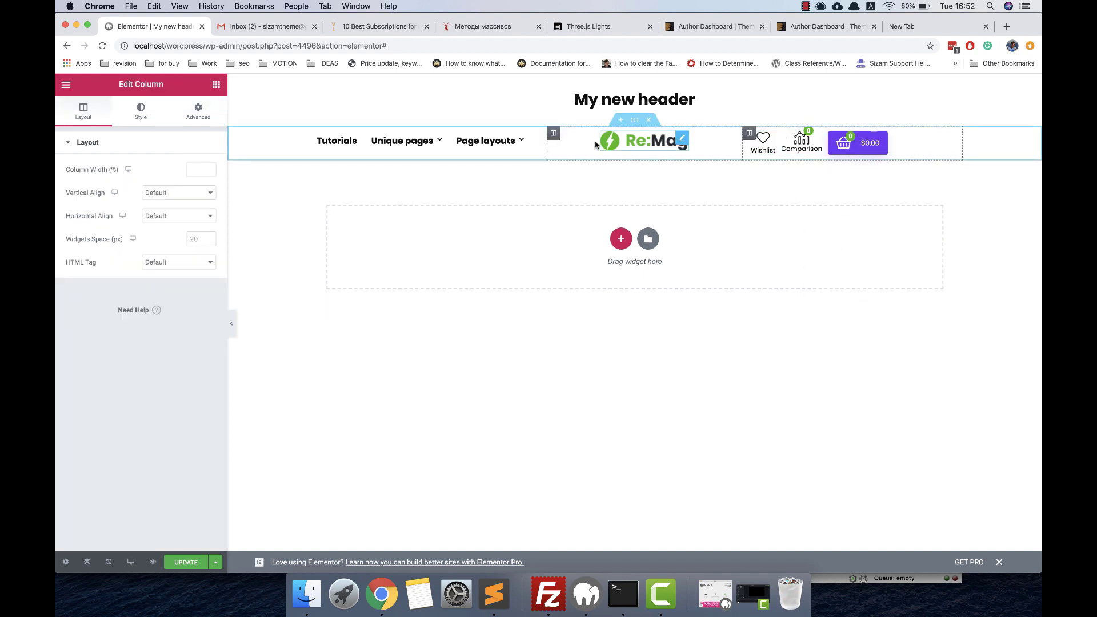
{"action": "left_click", "coordinate": [169, 216]}
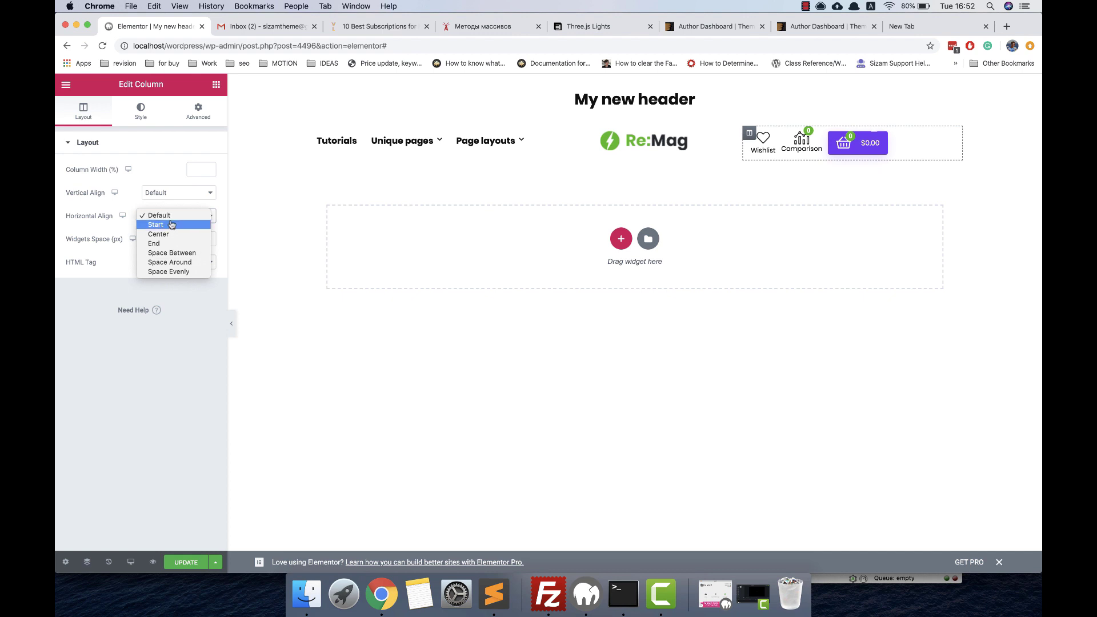
{"action": "left_click", "coordinate": [174, 245]}
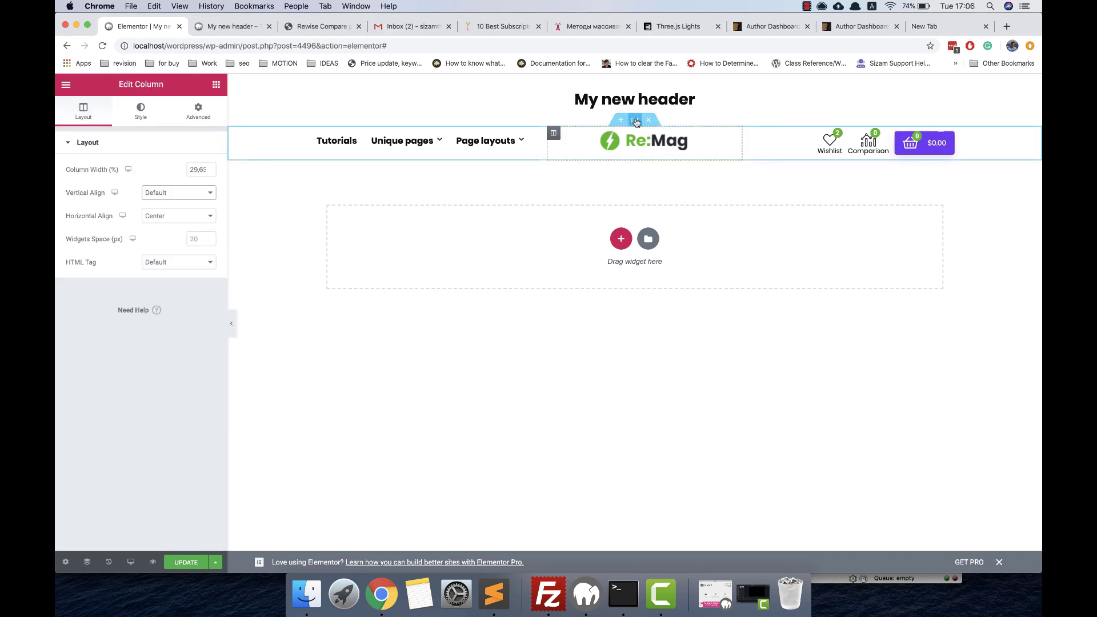
Step: Set the header section's vertical alignment to Middle, then save and preview the template
{"action": "left_click", "coordinate": [634, 119]}
{"action": "left_click", "coordinate": [164, 303]}
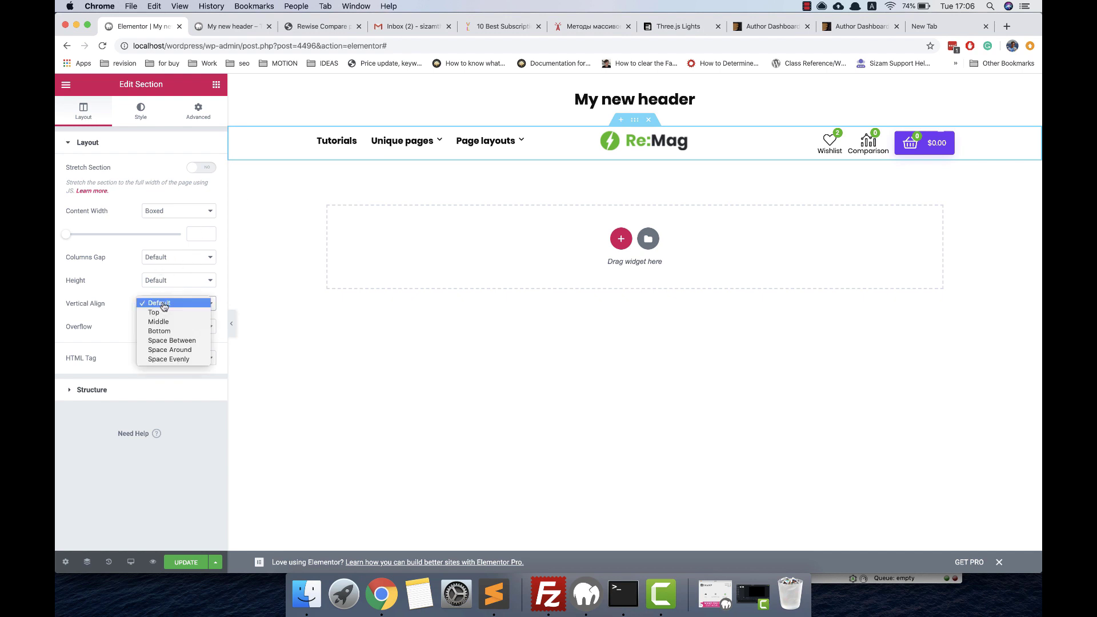
{"action": "left_click", "coordinate": [168, 323]}
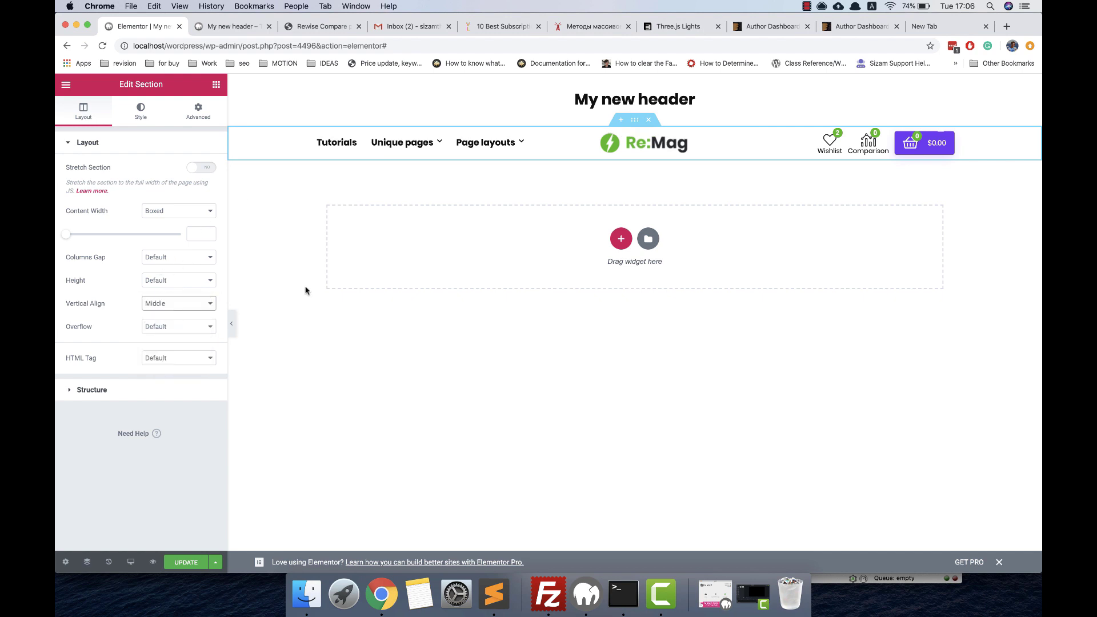
{"action": "left_click", "coordinate": [182, 564]}
{"action": "left_click", "coordinate": [152, 562]}
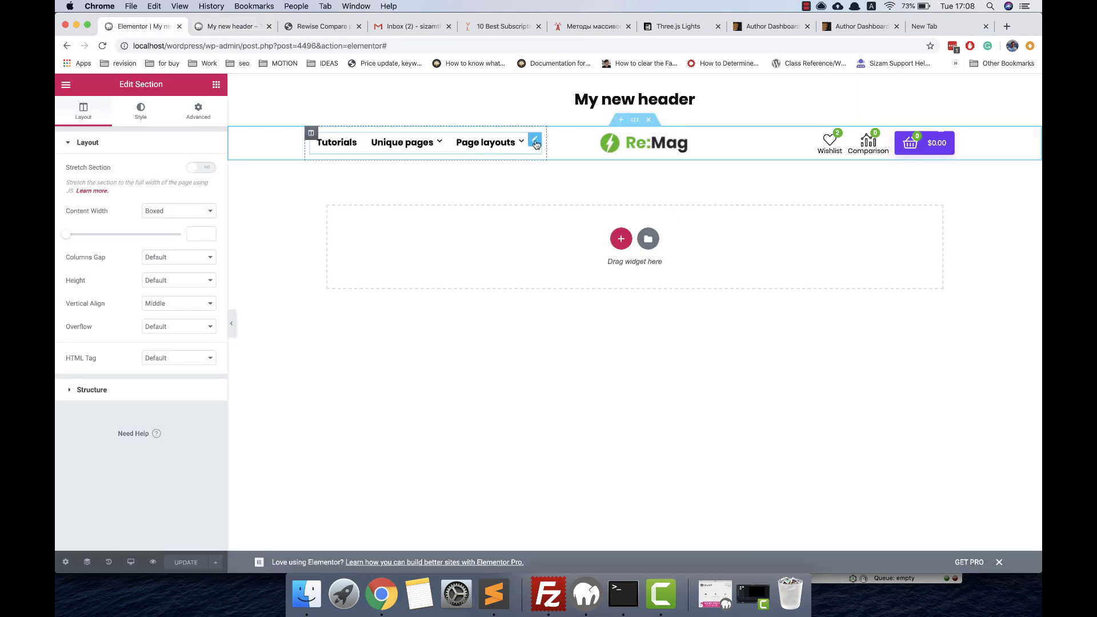
{"action": "left_click", "coordinate": [536, 141]}
{"action": "left_click", "coordinate": [208, 194]}
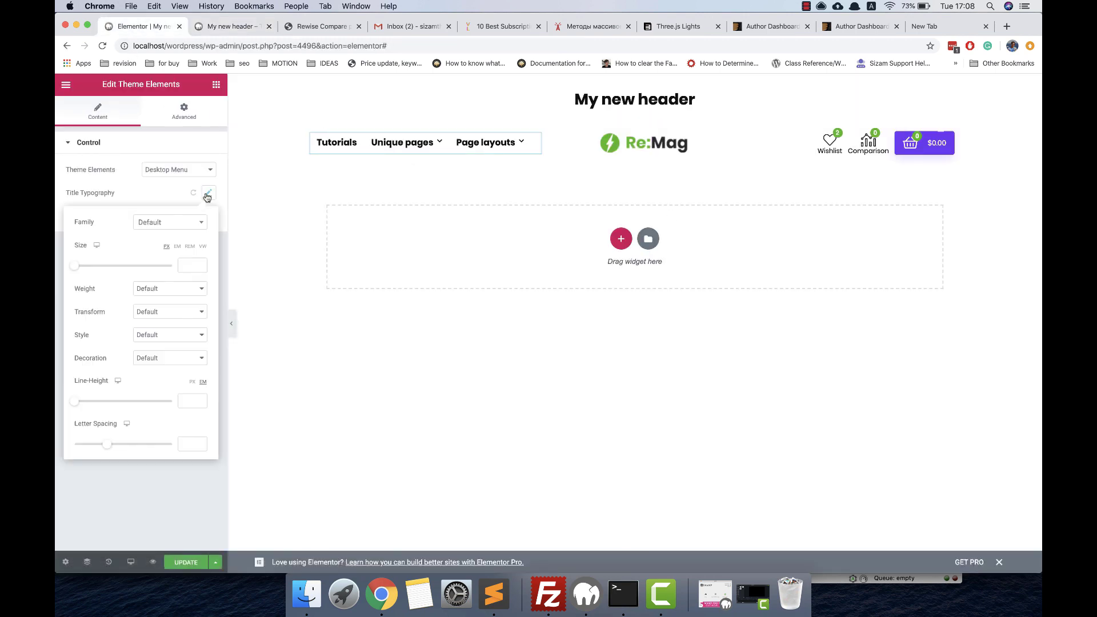
{"action": "left_click_drag", "start_coordinate": [77, 260], "coordinate": [82, 269]}
{"action": "key", "text": "BackSpace"}
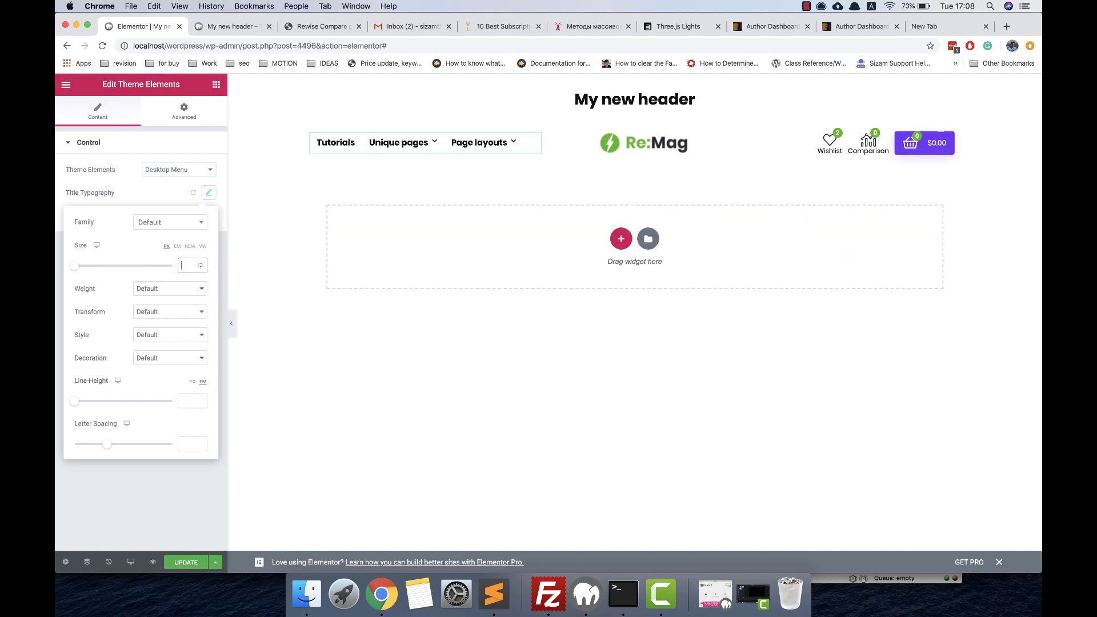
{"action": "left_click", "coordinate": [132, 200]}
{"action": "left_click", "coordinate": [194, 215]}
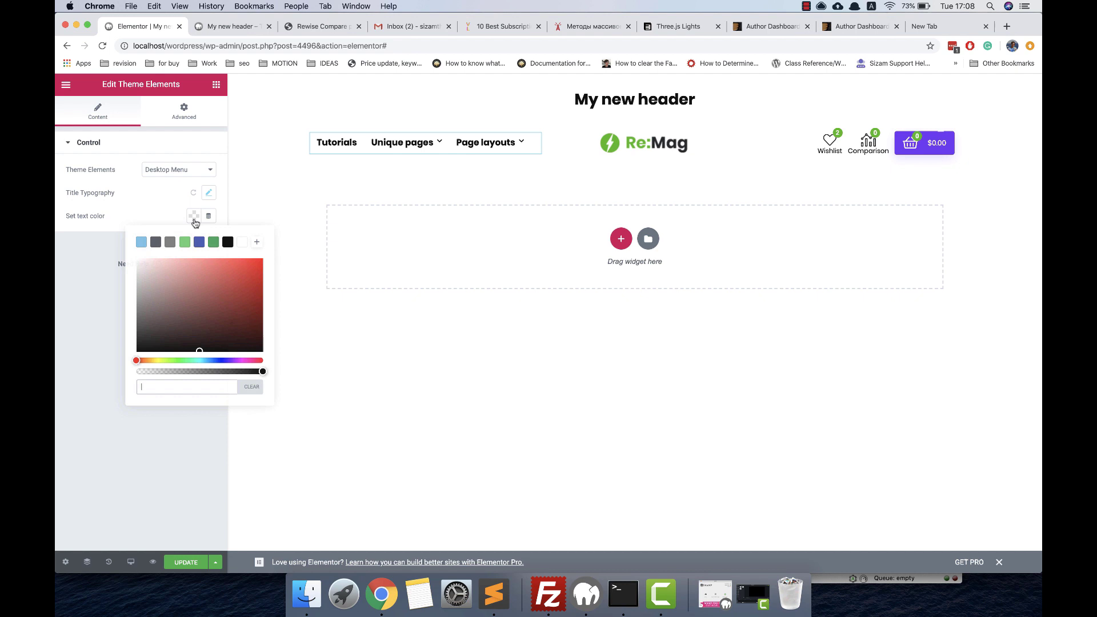
{"action": "left_click", "coordinate": [199, 242]}
{"action": "left_click", "coordinate": [173, 213]}
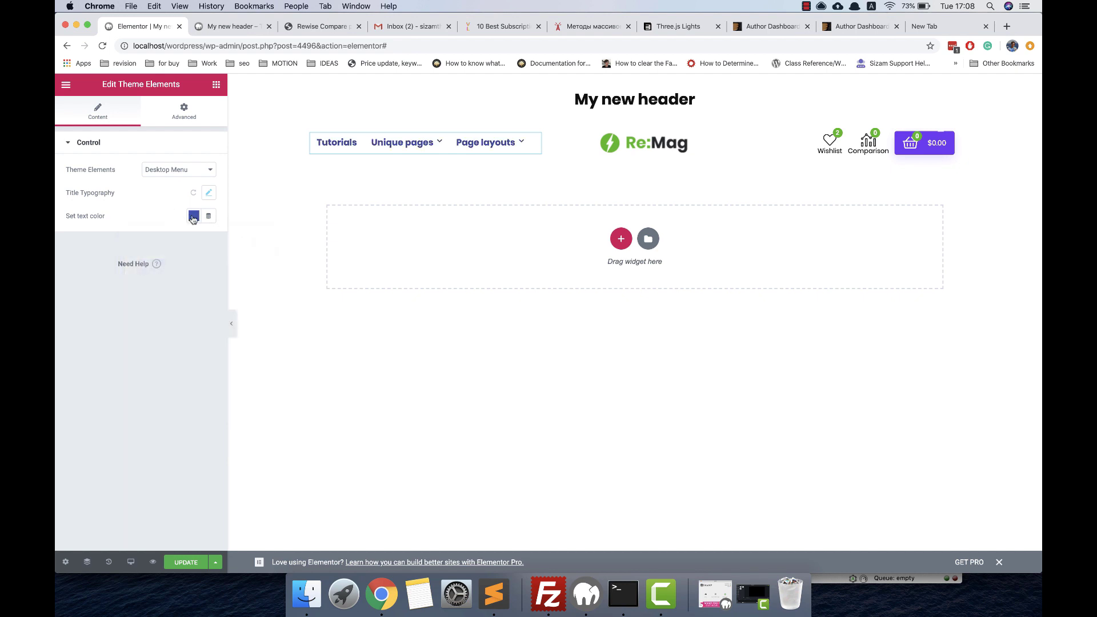
{"action": "left_click", "coordinate": [194, 216]}
{"action": "left_click", "coordinate": [252, 387]}
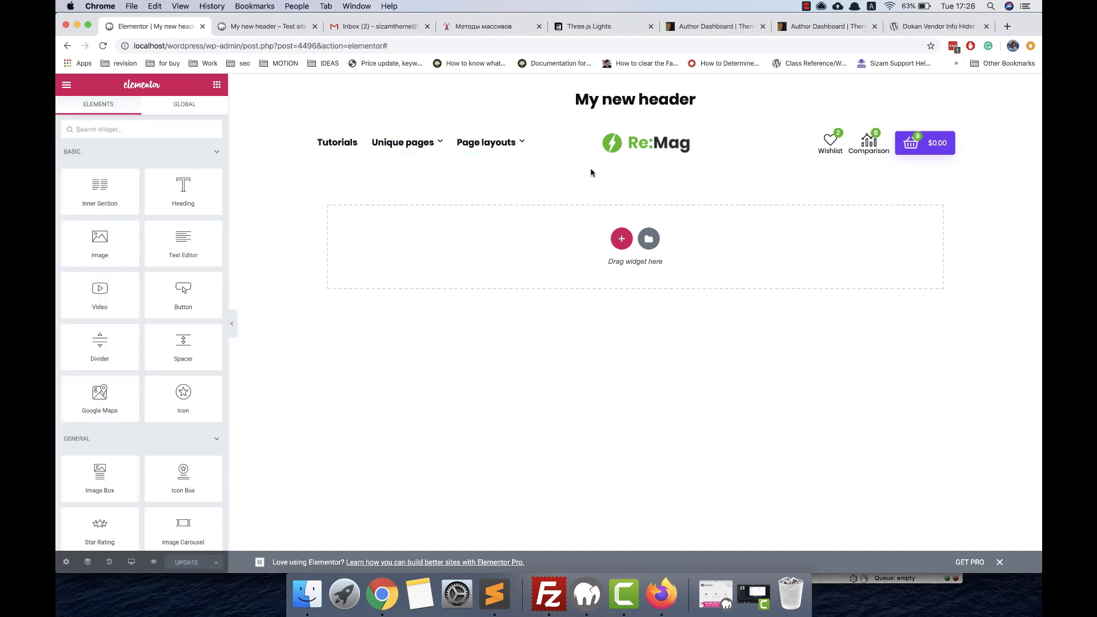
Step: Set the header section's Style background colour to the black preset (#000000)
{"action": "left_click", "coordinate": [637, 121]}
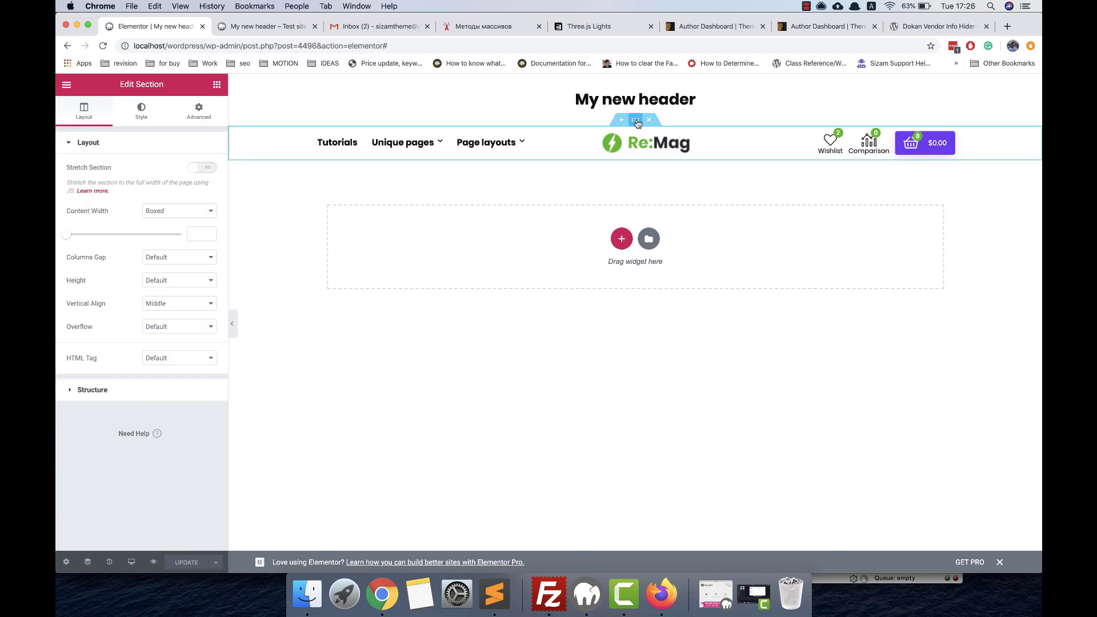
{"action": "left_click", "coordinate": [141, 109]}
{"action": "left_click", "coordinate": [193, 218]}
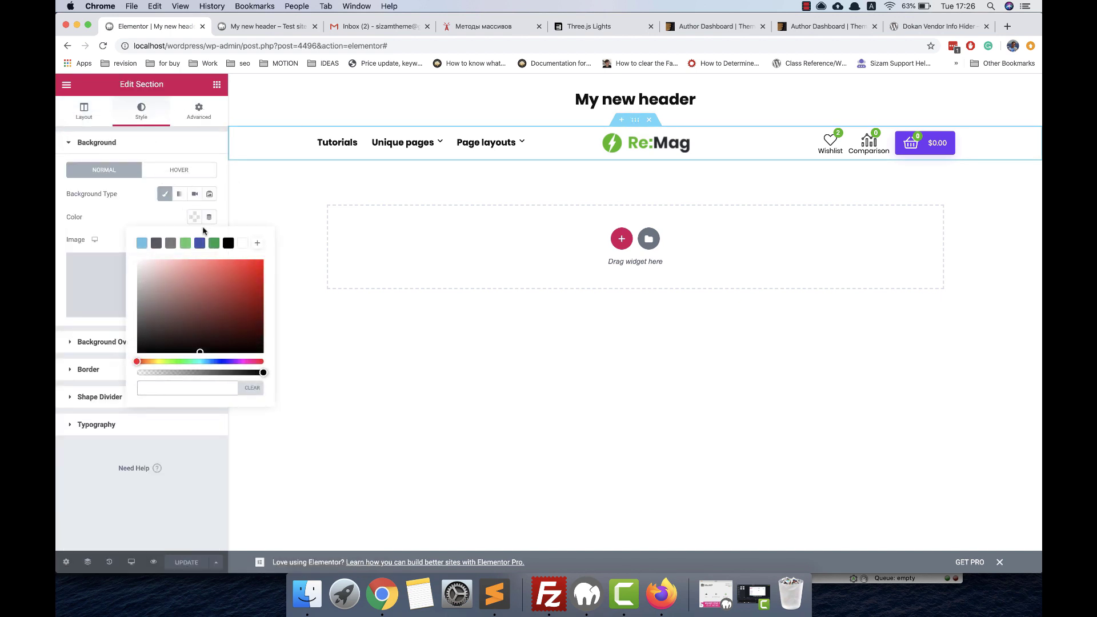
{"action": "left_click", "coordinate": [228, 245]}
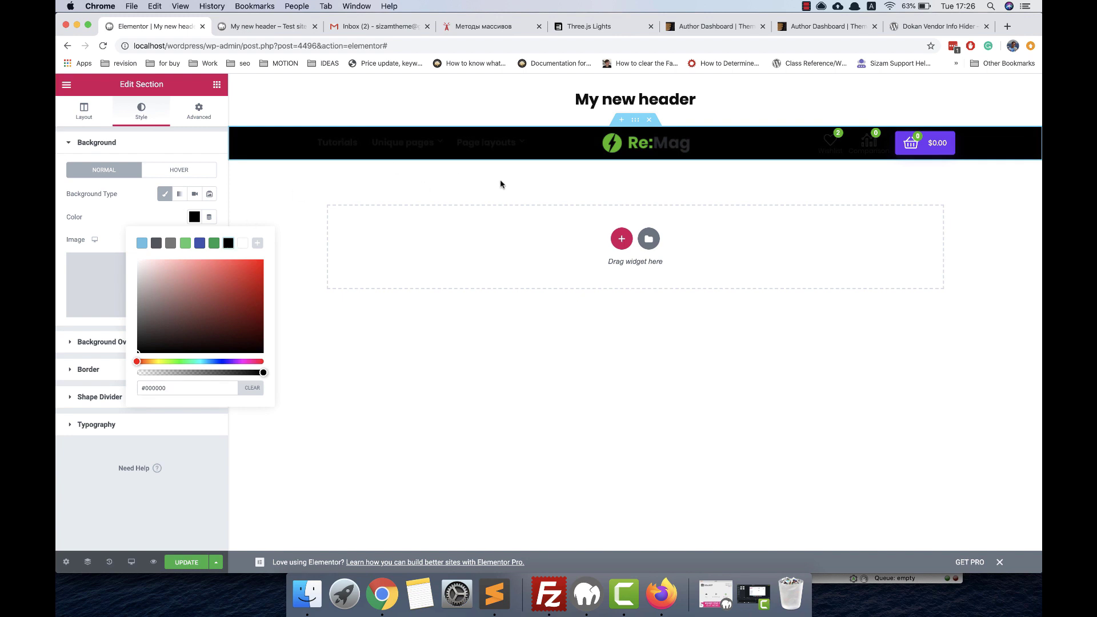
Step: Set the menu's text colour to white (#FFFFFF)
{"action": "left_click", "coordinate": [582, 142]}
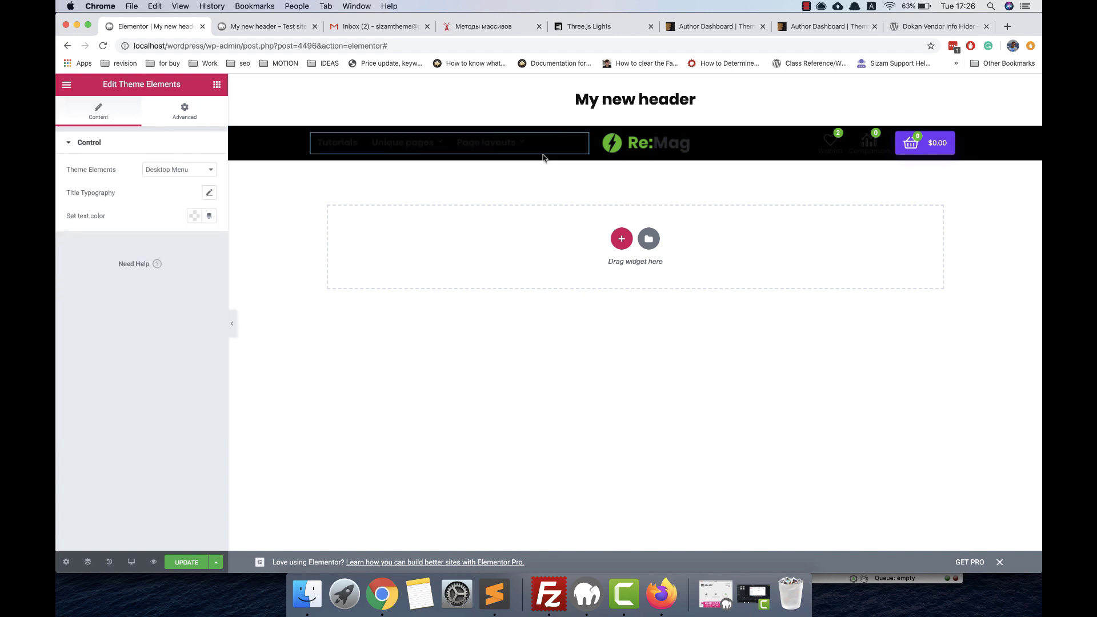
{"action": "left_click", "coordinate": [195, 216]}
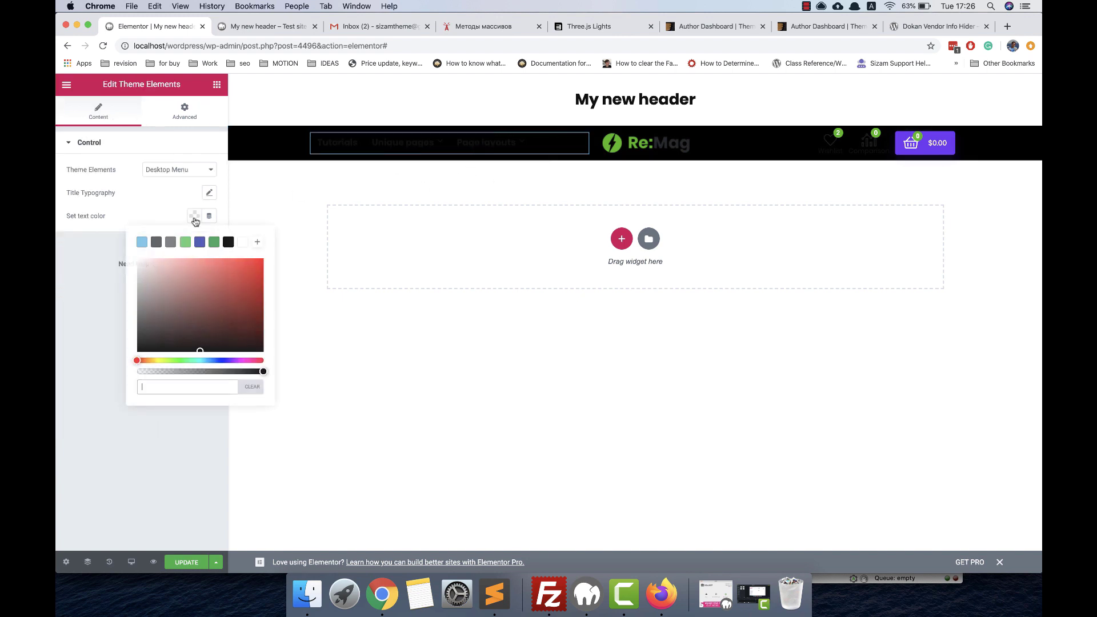
{"action": "left_click", "coordinate": [240, 244]}
Step: Set the Wishlist and Comparison widgets' icon colour to white (#FFFFFF)
{"action": "left_click", "coordinate": [815, 146]}
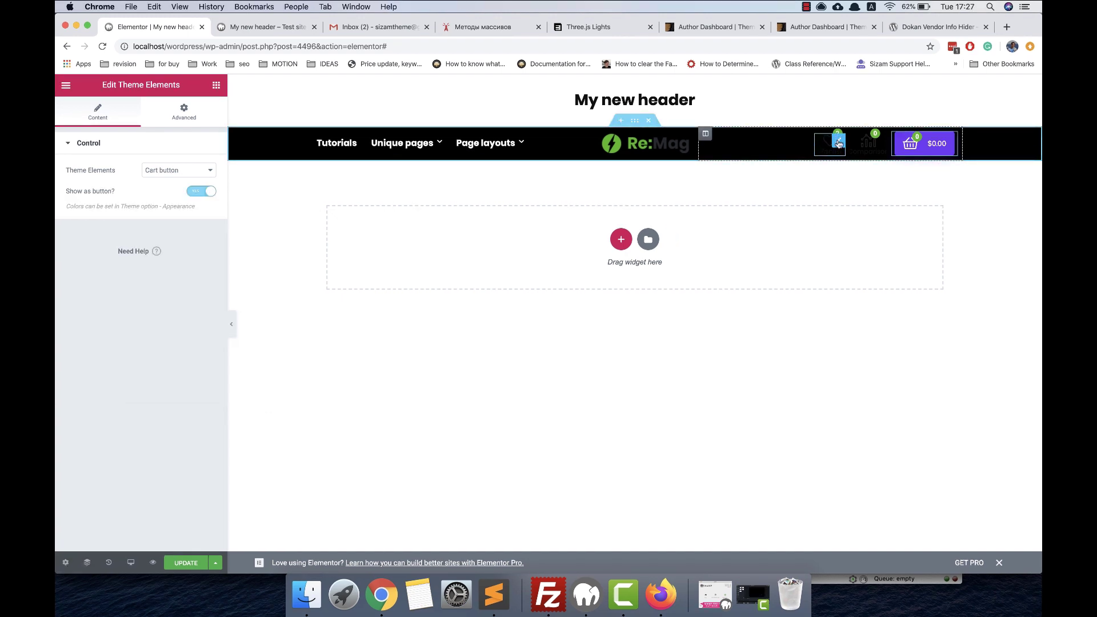
{"action": "left_click", "coordinate": [839, 144]}
{"action": "left_click", "coordinate": [194, 250]}
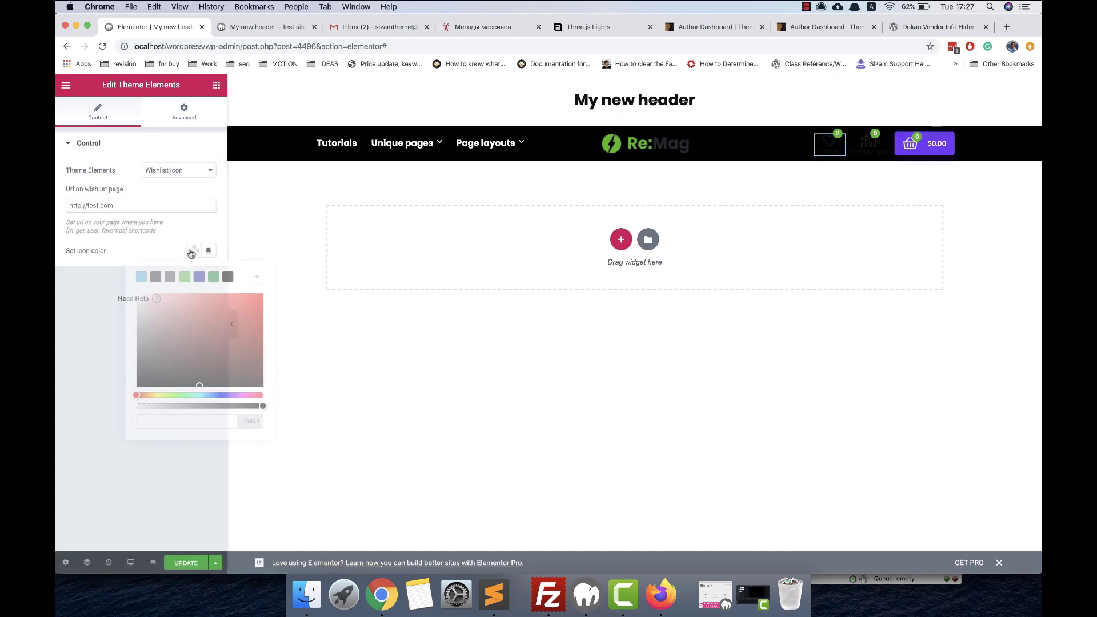
{"action": "left_click", "coordinate": [241, 277]}
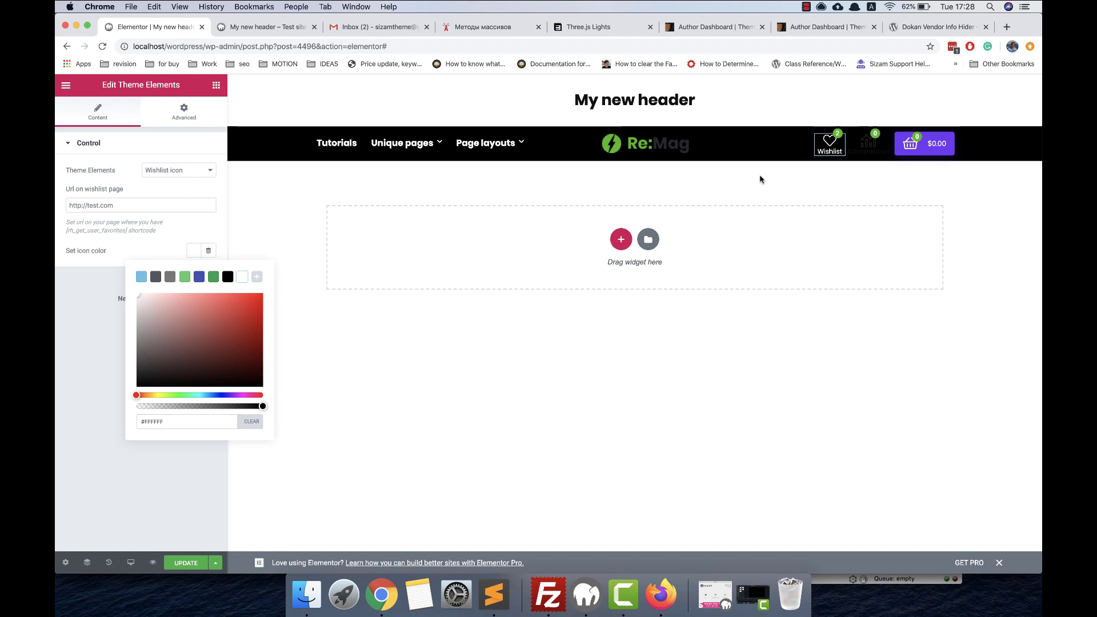
{"action": "left_click", "coordinate": [868, 143]}
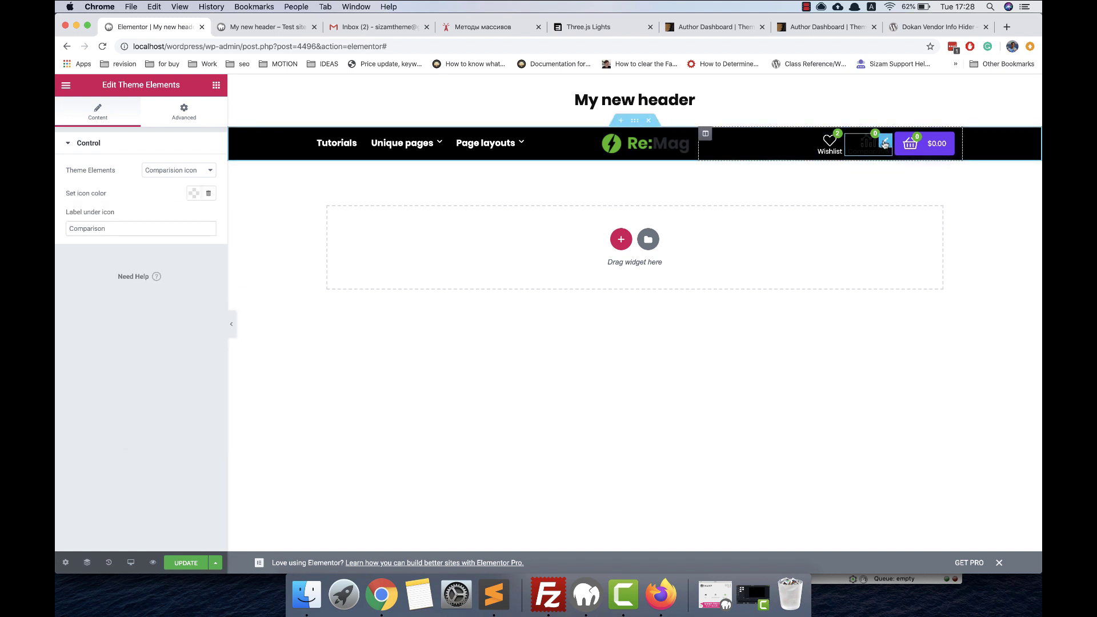
{"action": "left_click", "coordinate": [193, 196]}
{"action": "left_click", "coordinate": [242, 220]}
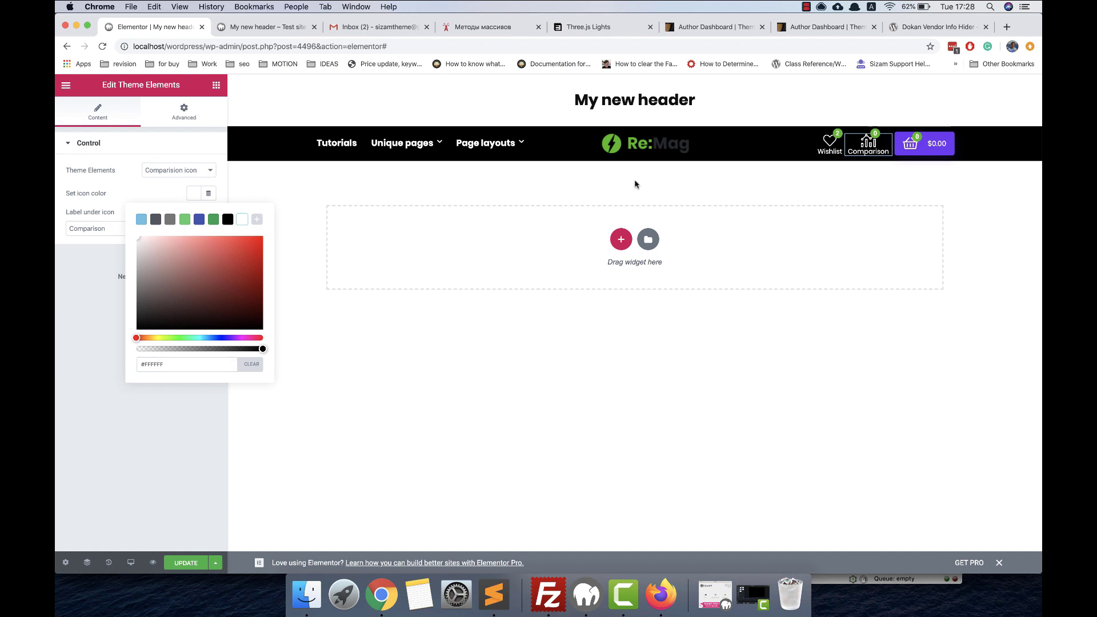
{"action": "left_click", "coordinate": [216, 392]}
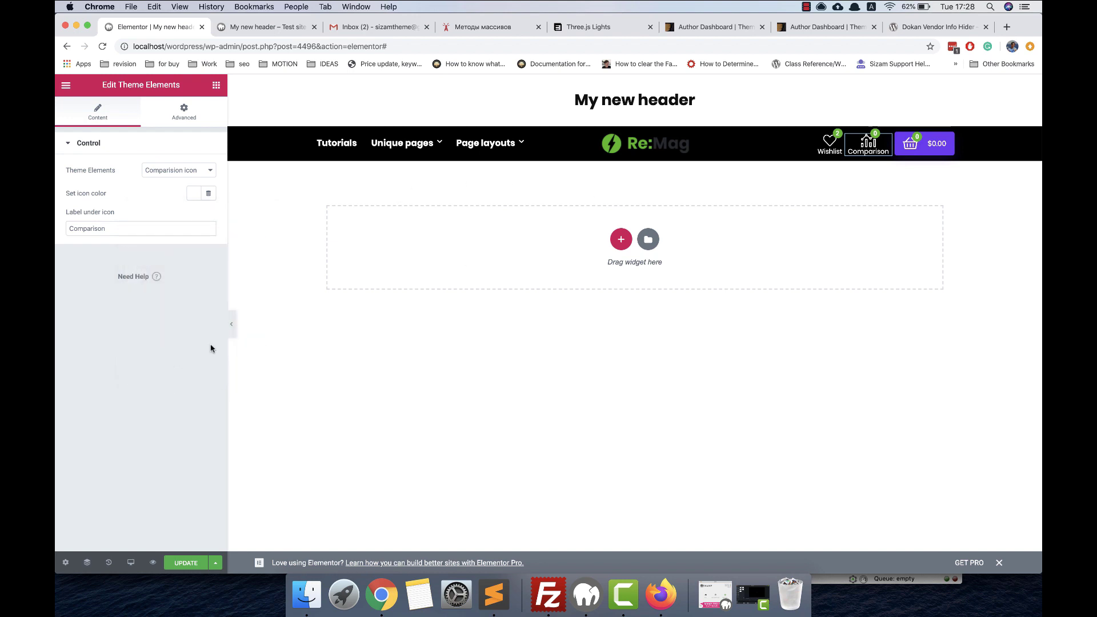
{"action": "left_click", "coordinate": [130, 563]}
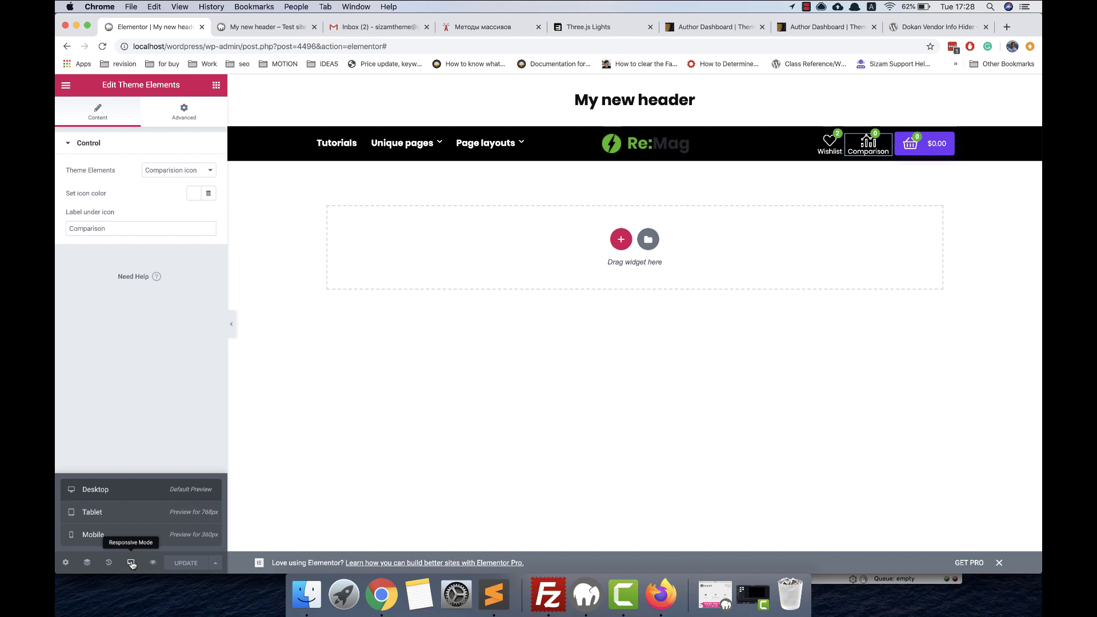
{"action": "left_click", "coordinate": [128, 535]}
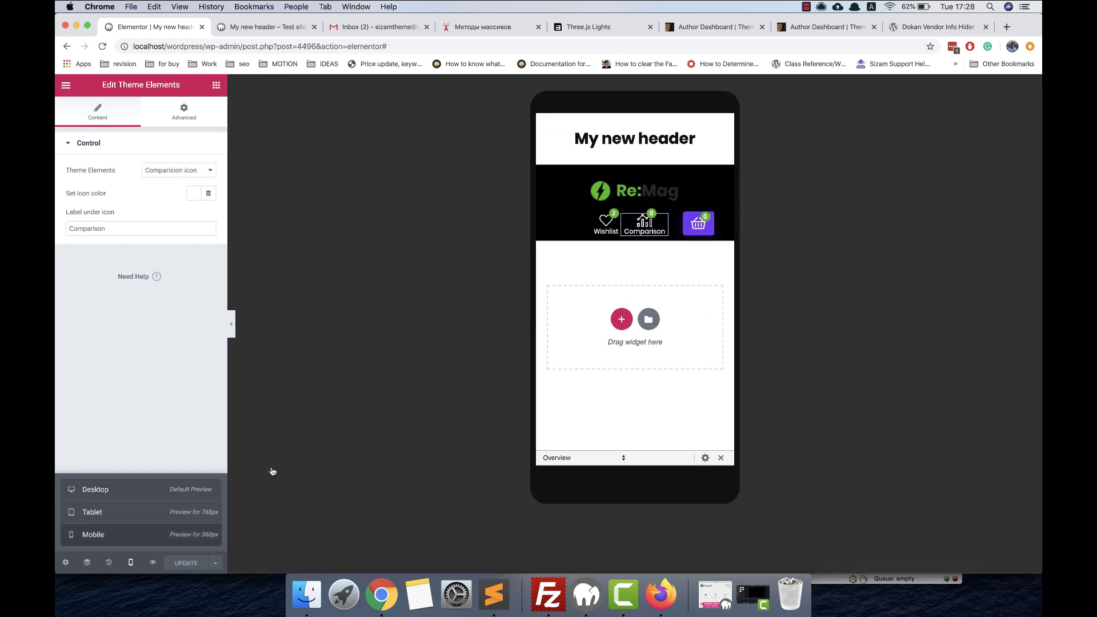
{"action": "left_click", "coordinate": [96, 489]}
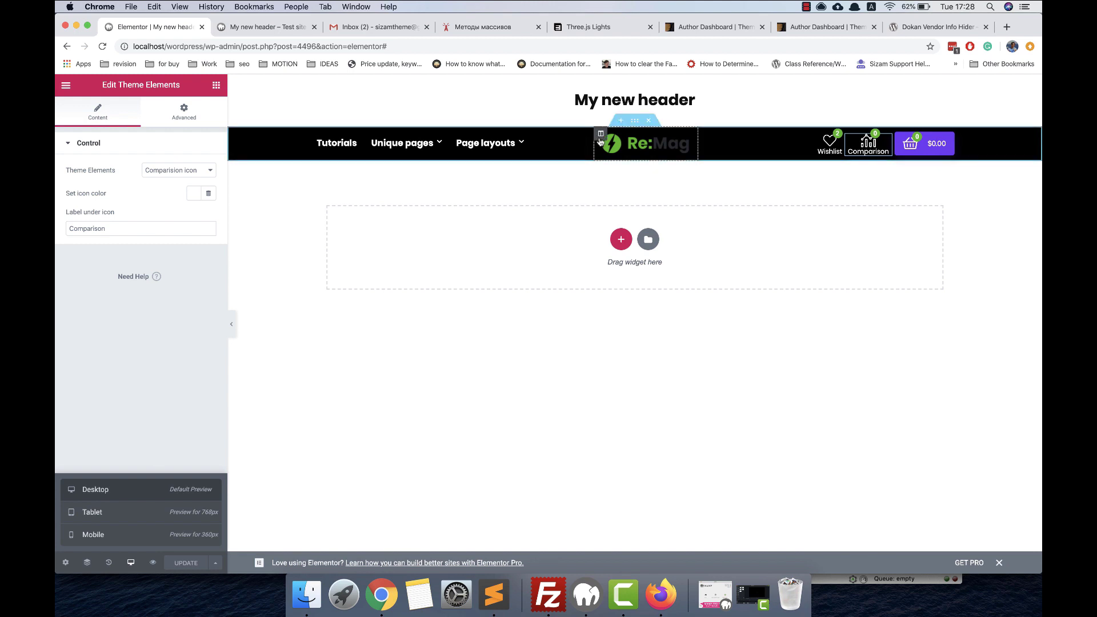
Step: In the black header section's Advanced > Responsive settings, turn on hiding for tablet and mobile
{"action": "left_click", "coordinate": [635, 123]}
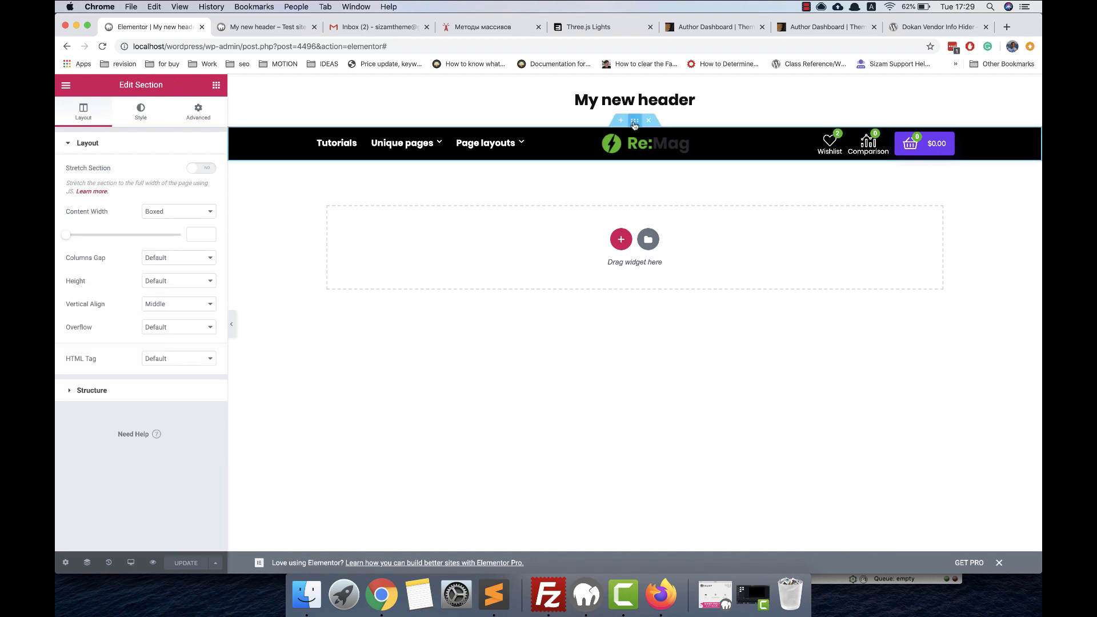
{"action": "left_click", "coordinate": [199, 112]}
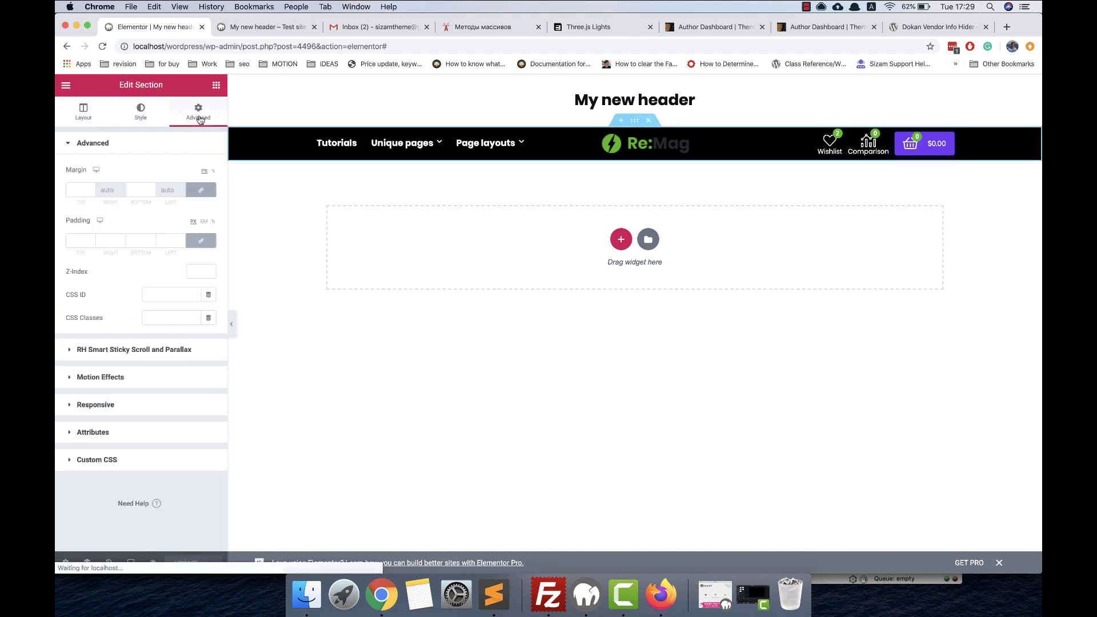
{"action": "left_click", "coordinate": [155, 405]}
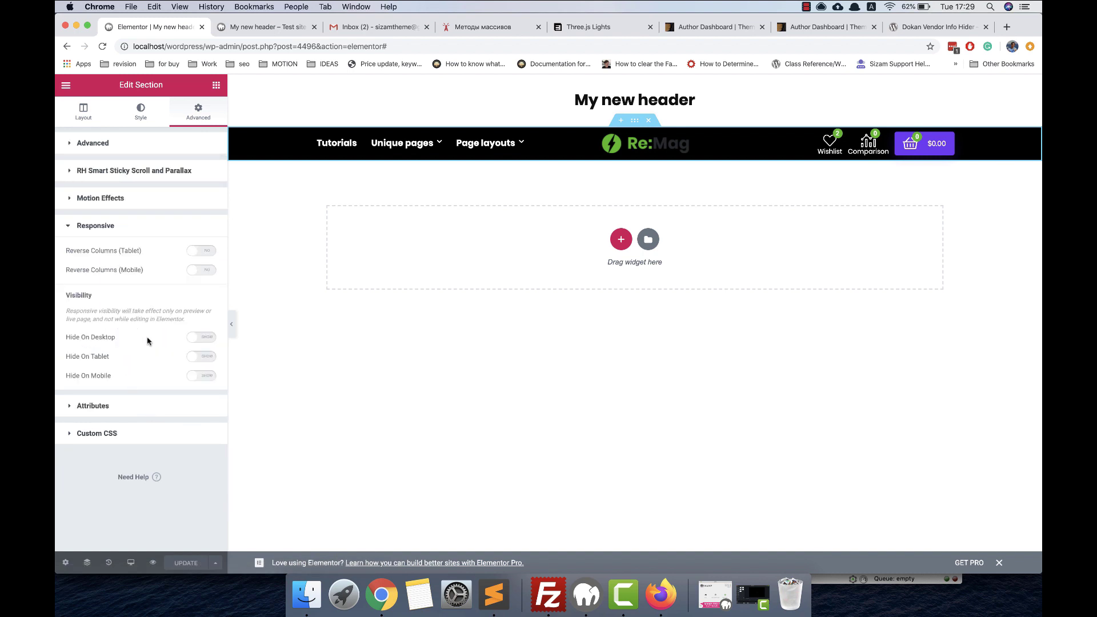
{"action": "left_click", "coordinate": [209, 376]}
Step: Add a three-column section below the header and put a copy of the Re:Mag logo in its middle column
{"action": "left_click", "coordinate": [622, 239]}
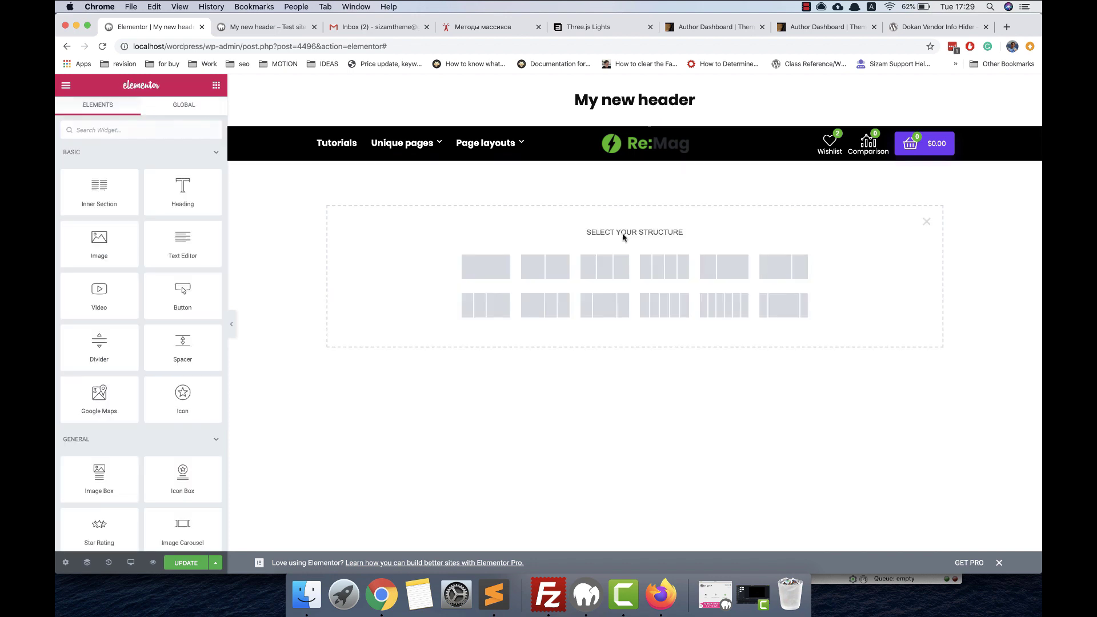
{"action": "left_click", "coordinate": [609, 273]}
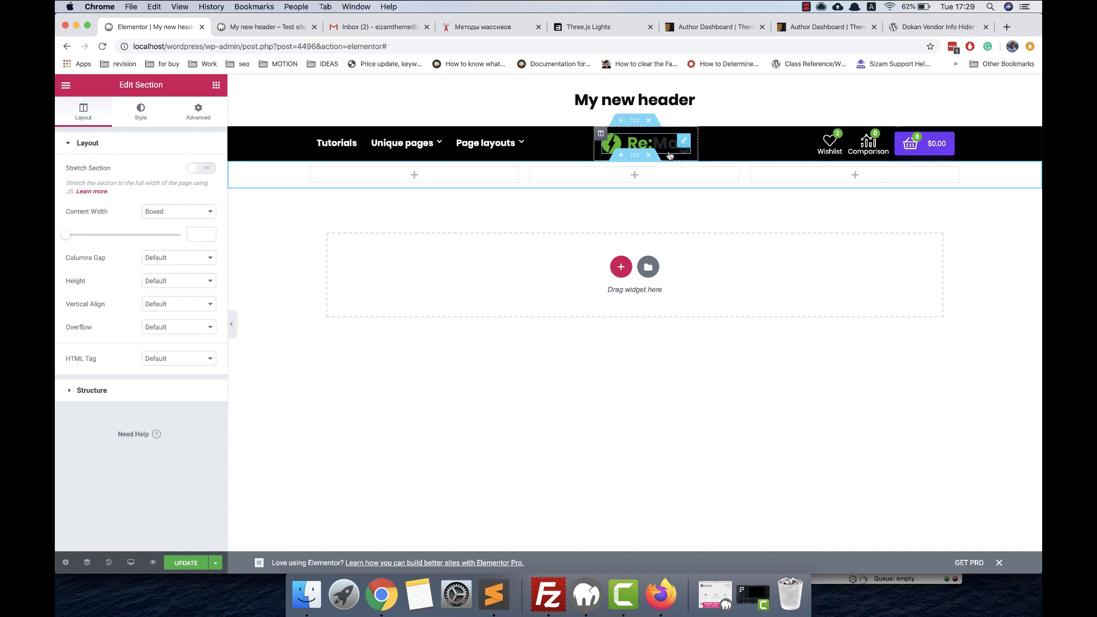
{"action": "right_click", "coordinate": [683, 207]}
{"action": "left_click", "coordinate": [709, 216]}
{"action": "left_click_drag", "start_coordinate": [689, 164], "coordinate": [633, 175]}
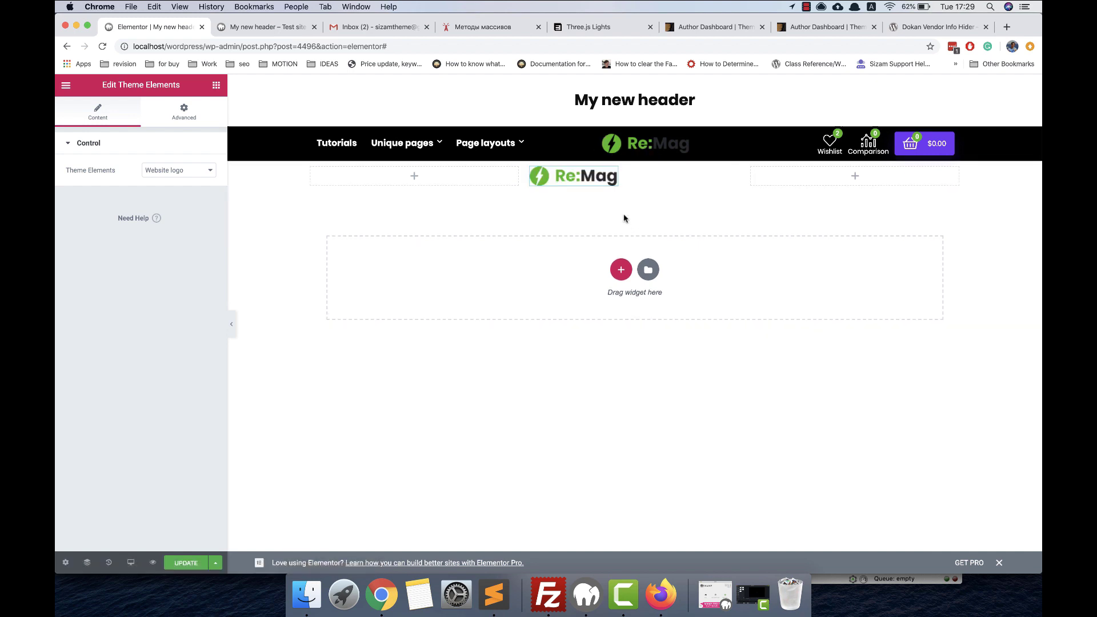
Step: Set the middle column's Horizontal Align to Center
{"action": "mouse_move", "coordinate": [541, 170]}
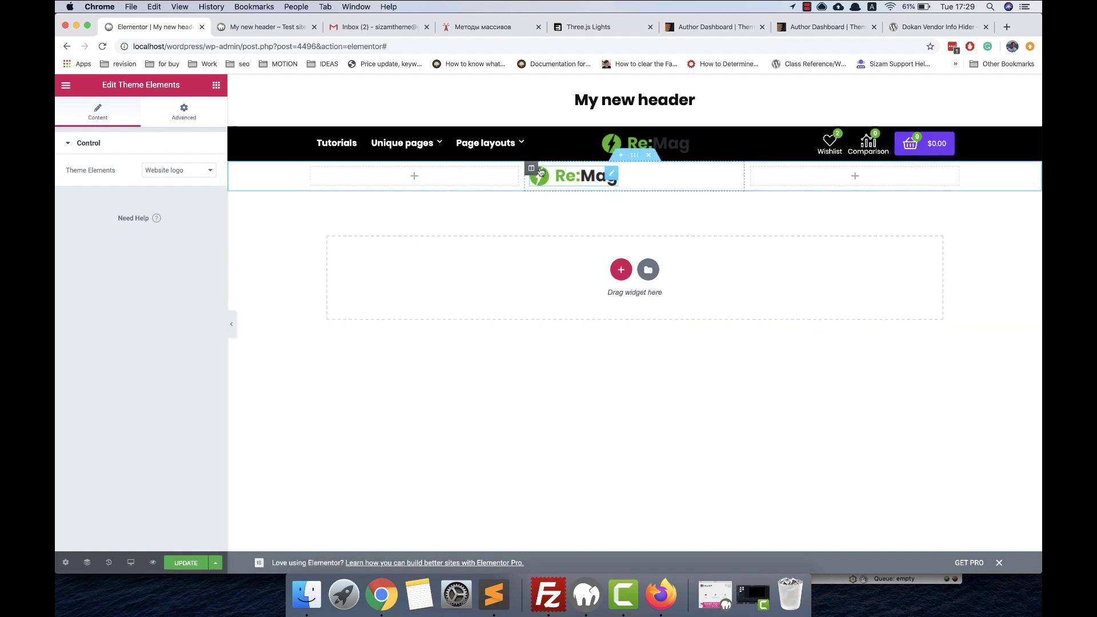
{"action": "left_click", "coordinate": [531, 168]}
{"action": "left_click", "coordinate": [178, 216]}
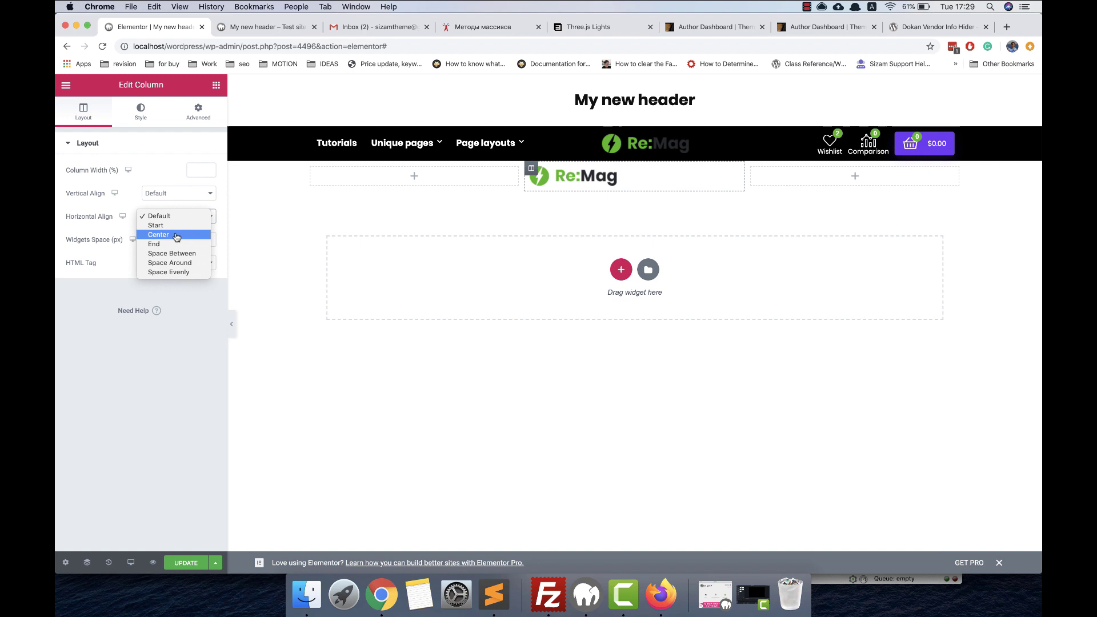
{"action": "left_click", "coordinate": [177, 235]}
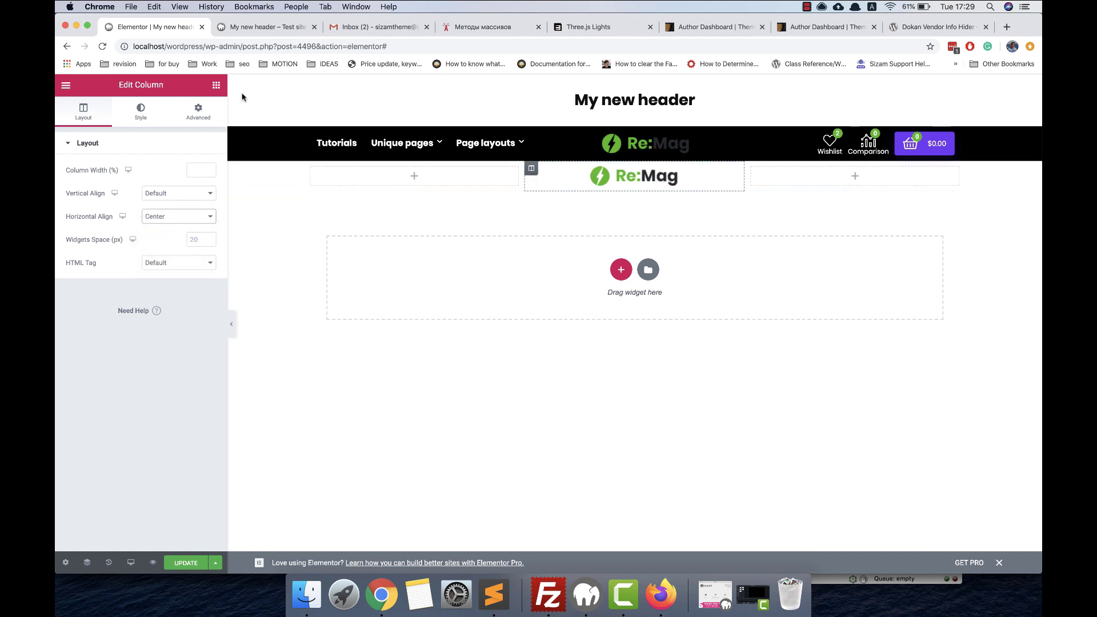
{"action": "left_click", "coordinate": [216, 85]}
{"action": "scroll", "coordinate": [166, 394], "scroll_direction": "down", "scroll_amount": 15}
{"action": "scroll", "coordinate": [166, 394], "scroll_direction": "up", "scroll_amount": 5}
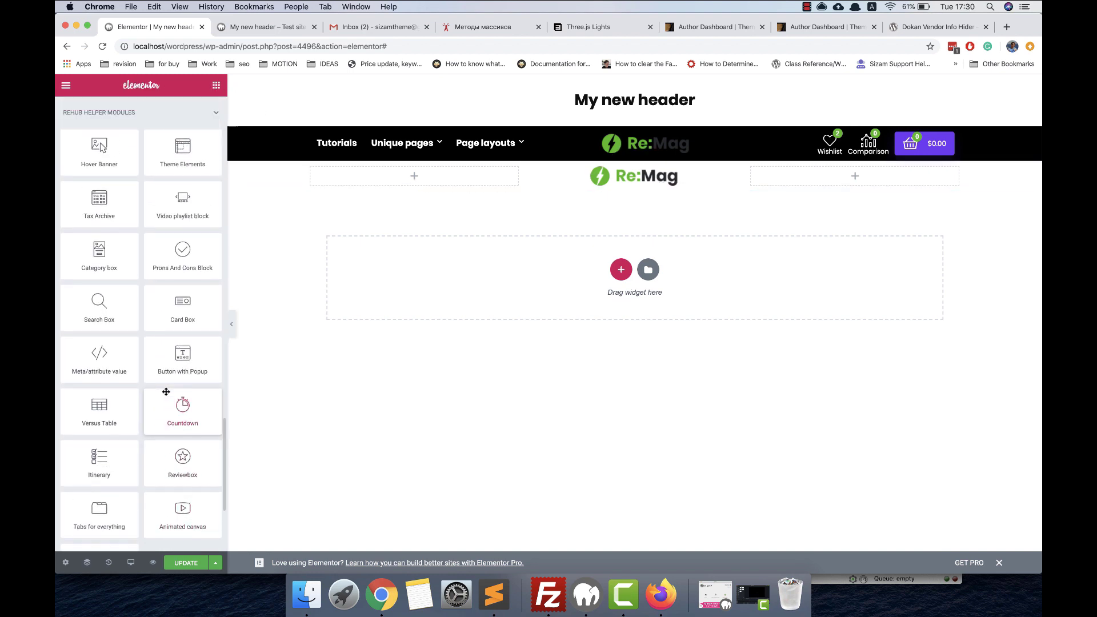
Step: Set the left widget's Theme Elements to Mobile Menu
{"action": "left_click_drag", "start_coordinate": [183, 257], "coordinate": [409, 187]}
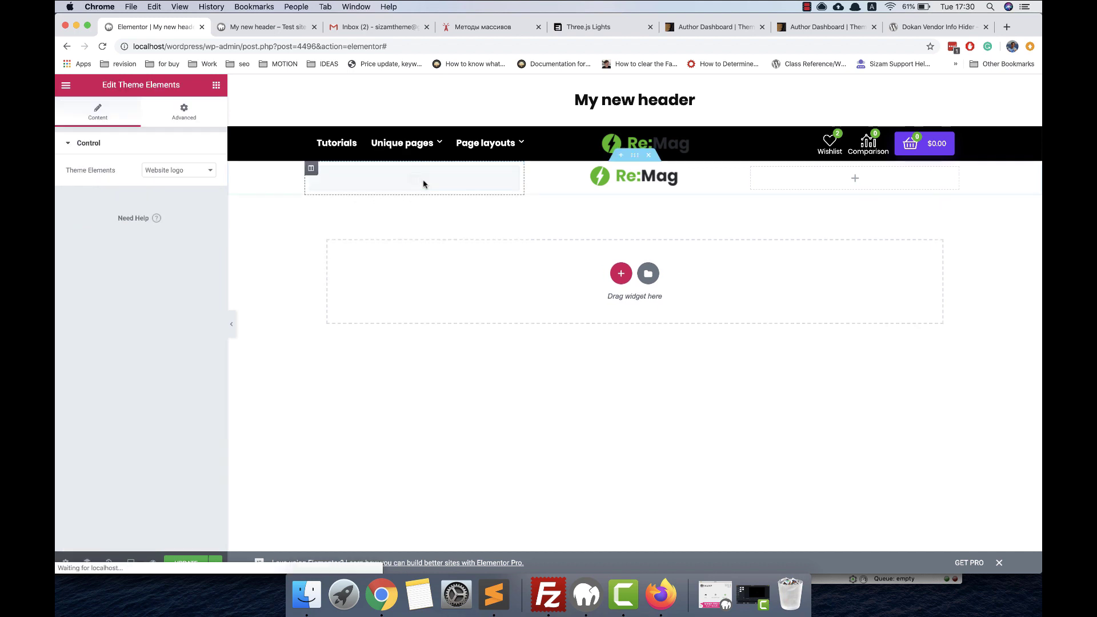
{"action": "left_click", "coordinate": [189, 170]}
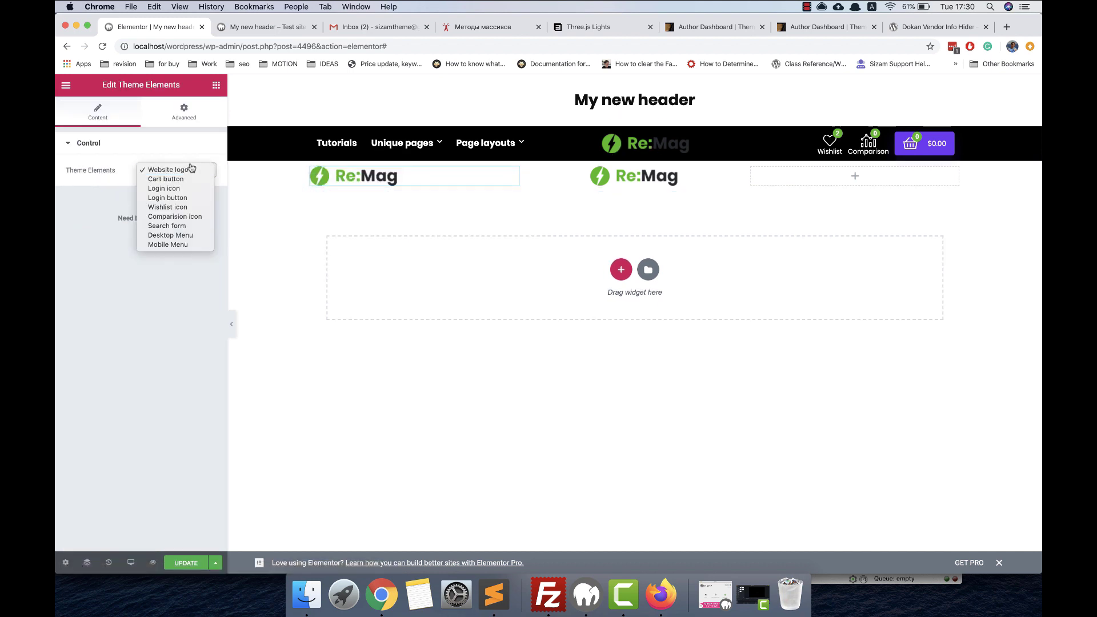
{"action": "left_click", "coordinate": [190, 245]}
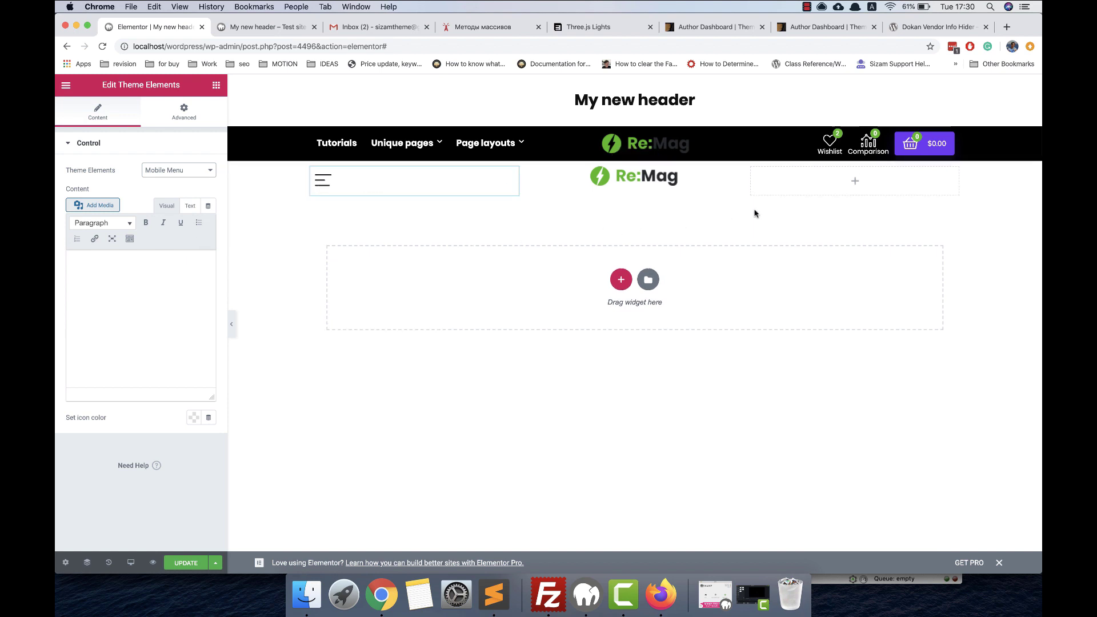
Step: Duplicate the Wishlist icon into the lower row's right column and set Horizontal Align to End
{"action": "right_click", "coordinate": [844, 147]}
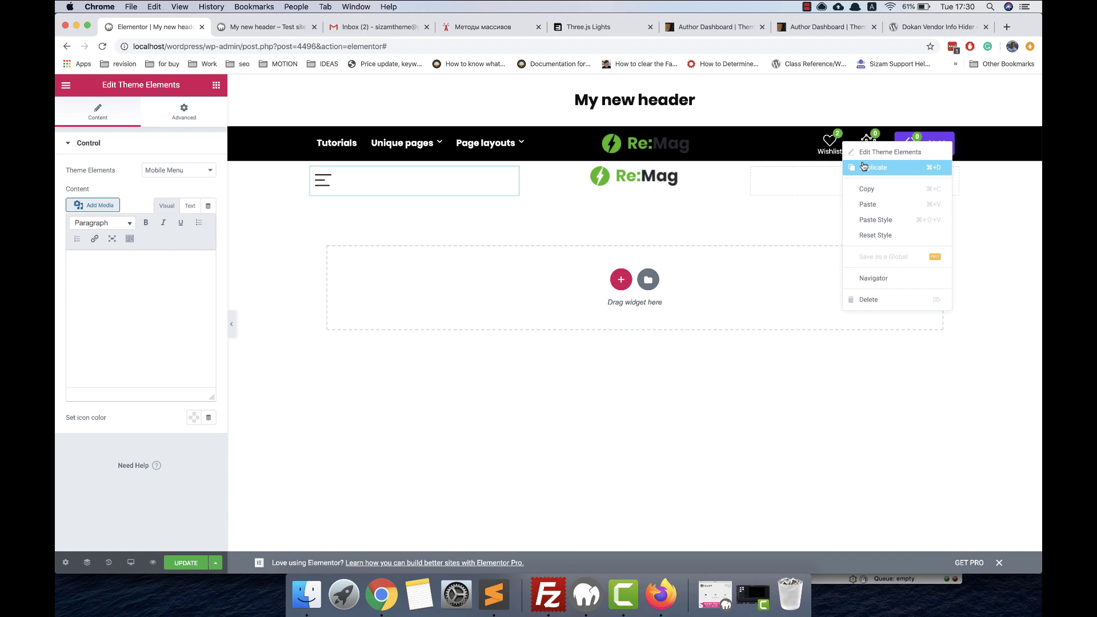
{"action": "left_click", "coordinate": [864, 166]}
{"action": "mouse_move", "coordinate": [855, 174]}
{"action": "left_mouse_down"}
{"action": "mouse_move", "coordinate": [840, 146]}
{"action": "mouse_move", "coordinate": [871, 188]}
{"action": "left_mouse_up"}
{"action": "left_click", "coordinate": [752, 169]}
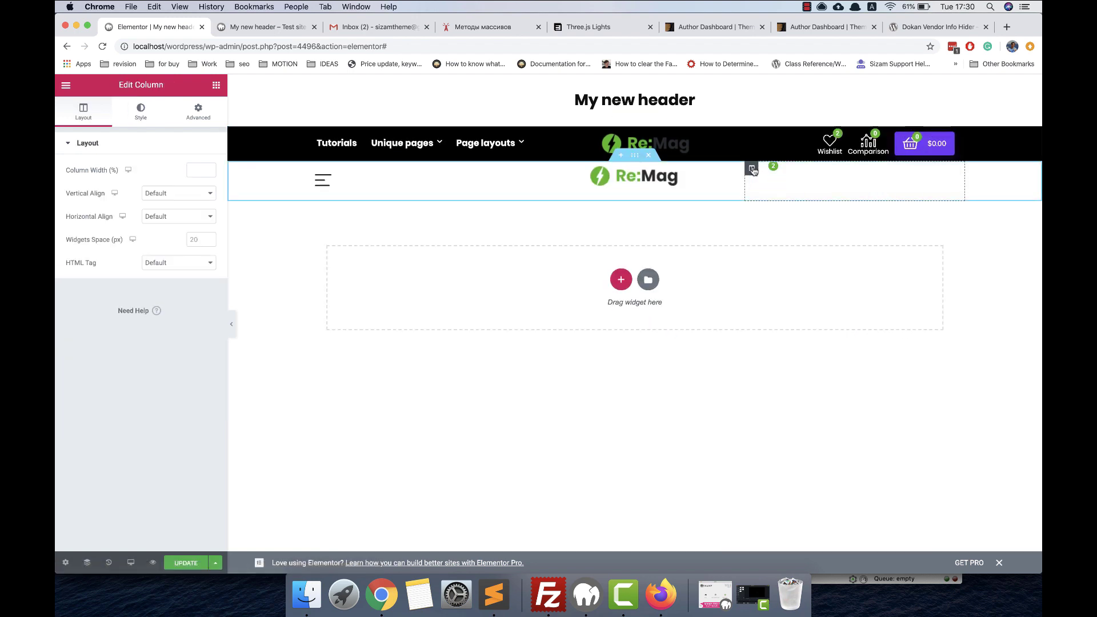
{"action": "left_click", "coordinate": [174, 216]}
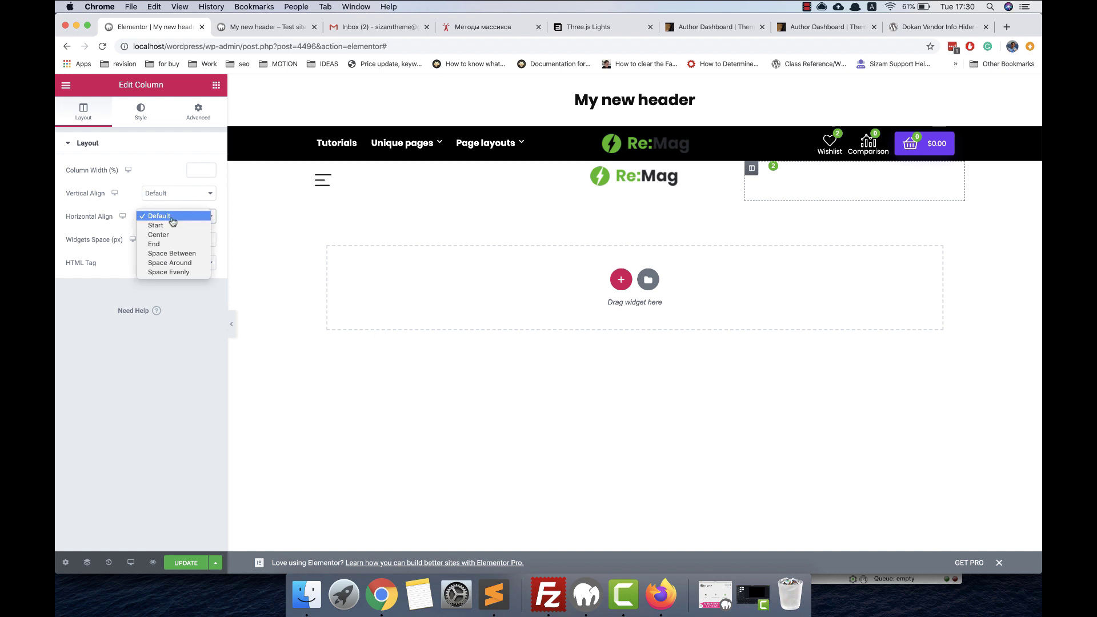
{"action": "left_click", "coordinate": [177, 244]}
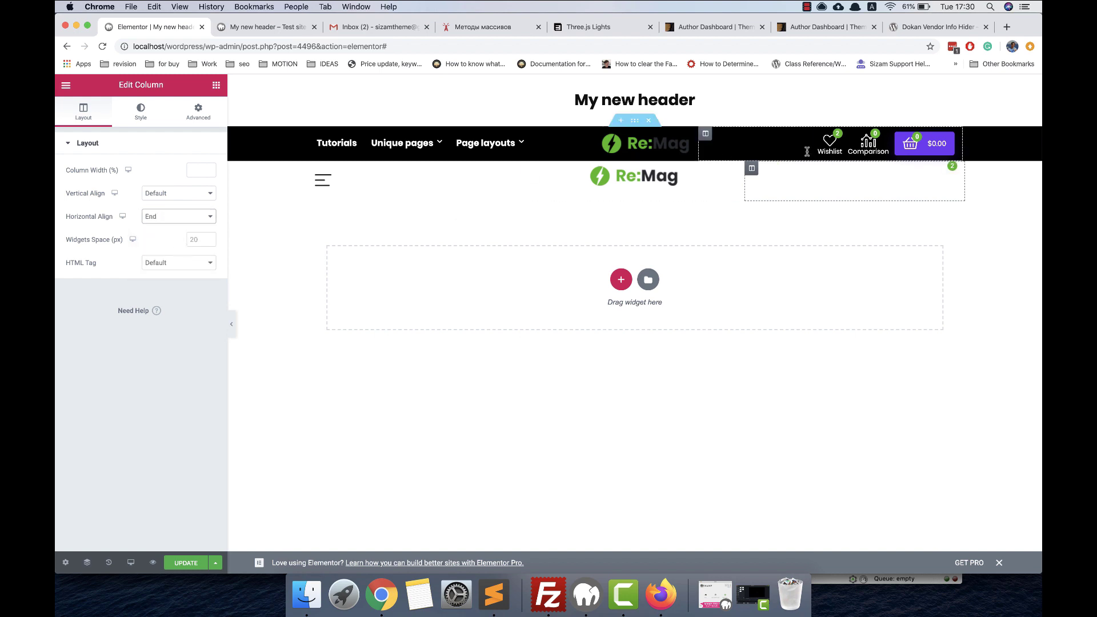
Step: Clear the Wishlist copy's white icon colour so it shows
{"action": "left_click", "coordinate": [944, 177]}
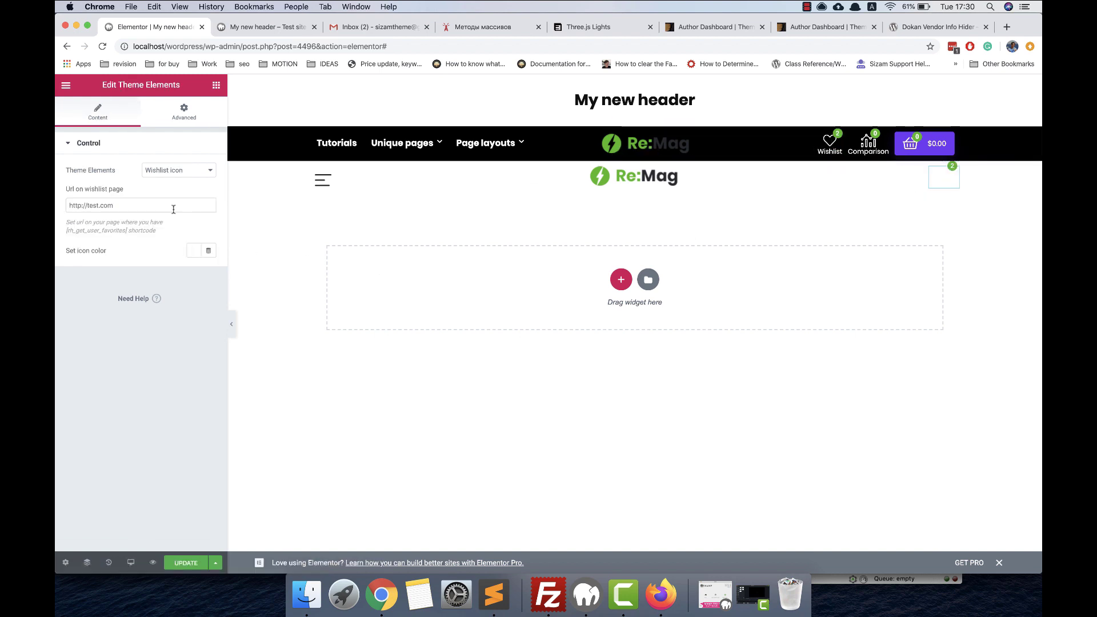
{"action": "left_click", "coordinate": [194, 255]}
{"action": "left_click", "coordinate": [250, 428]}
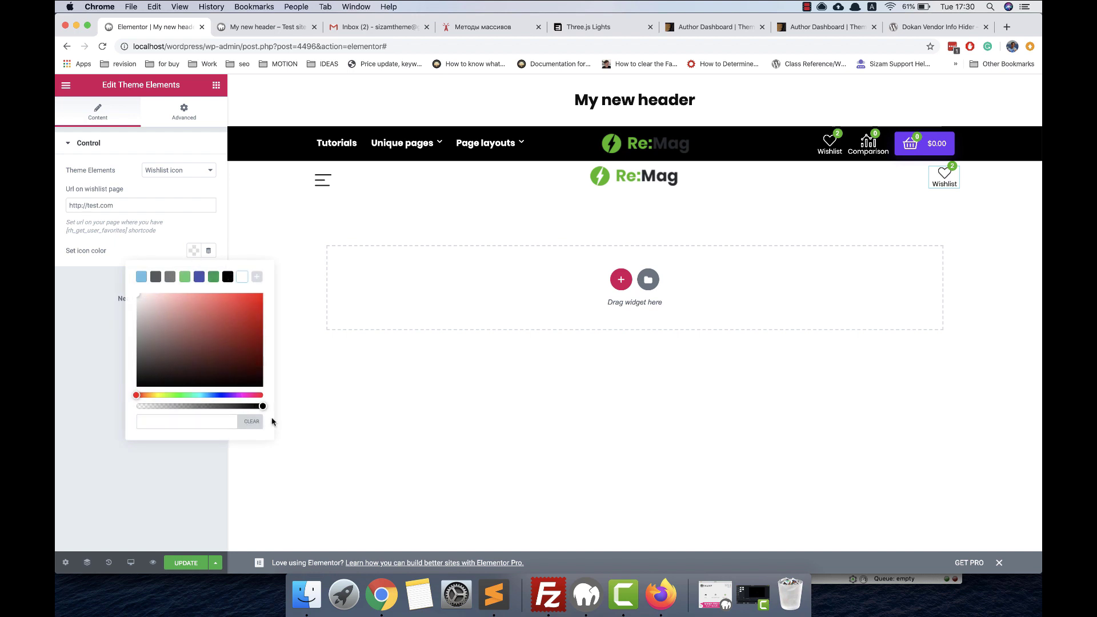
{"action": "left_click", "coordinate": [437, 398]}
Step: Set the lower section to Hide On Desktop and switch the editor preview to Mobile
{"action": "left_click", "coordinate": [634, 160]}
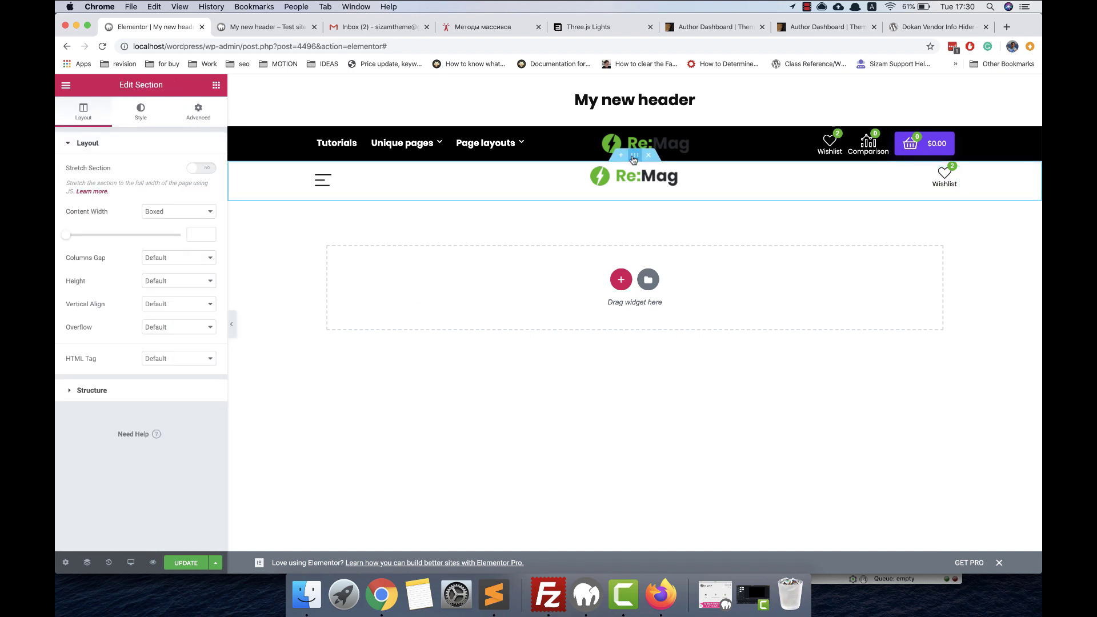
{"action": "left_click", "coordinate": [199, 113]}
{"action": "left_click", "coordinate": [116, 401]}
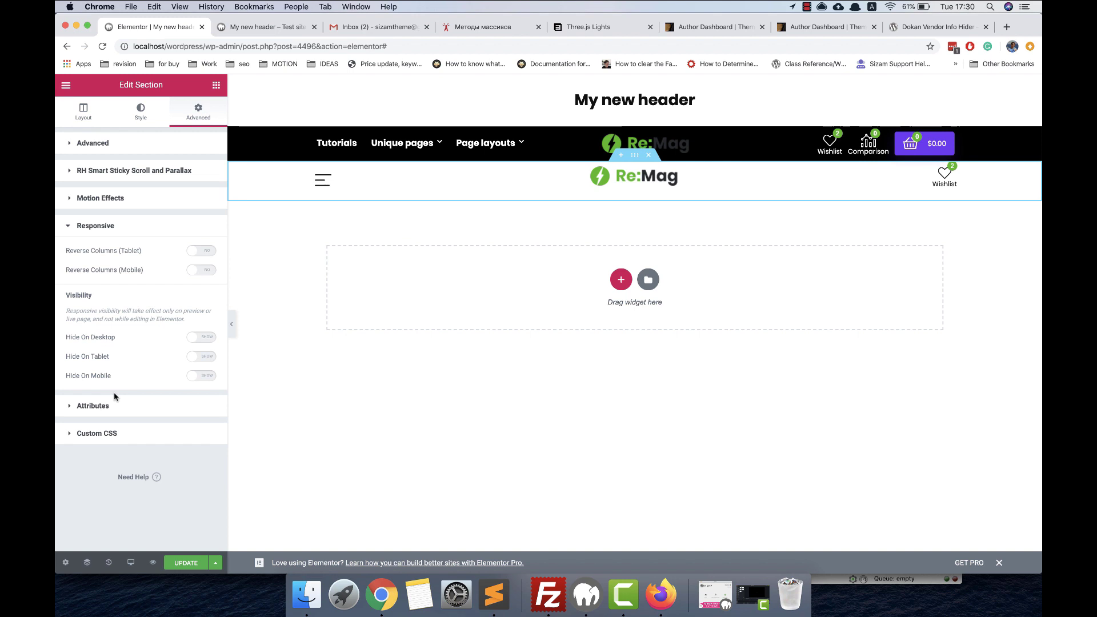
{"action": "left_click", "coordinate": [201, 338]}
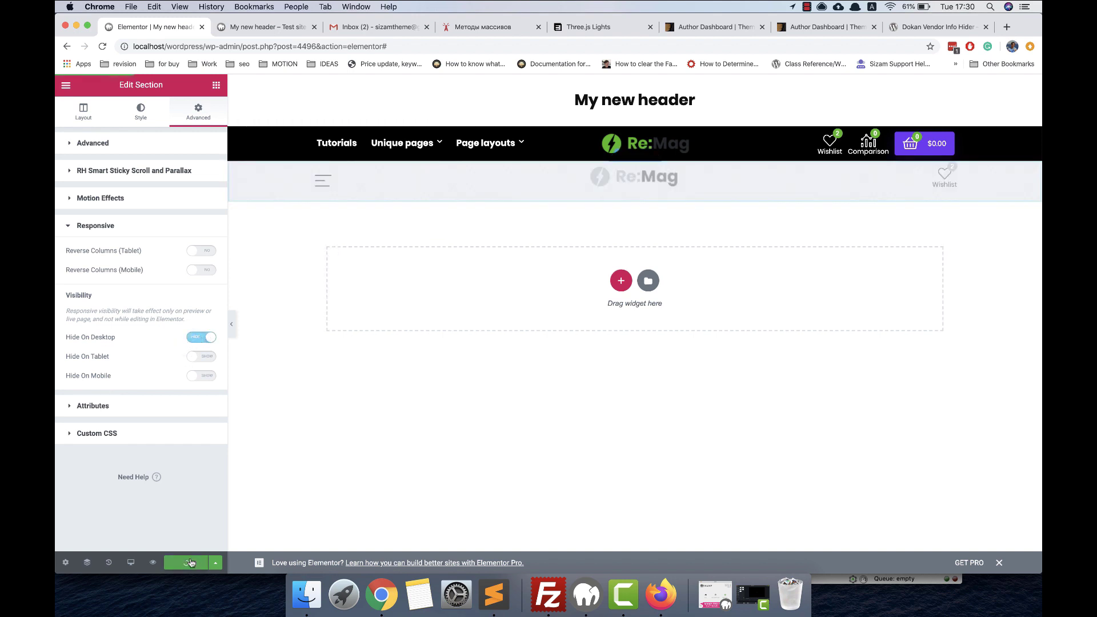
{"action": "left_click", "coordinate": [131, 563]}
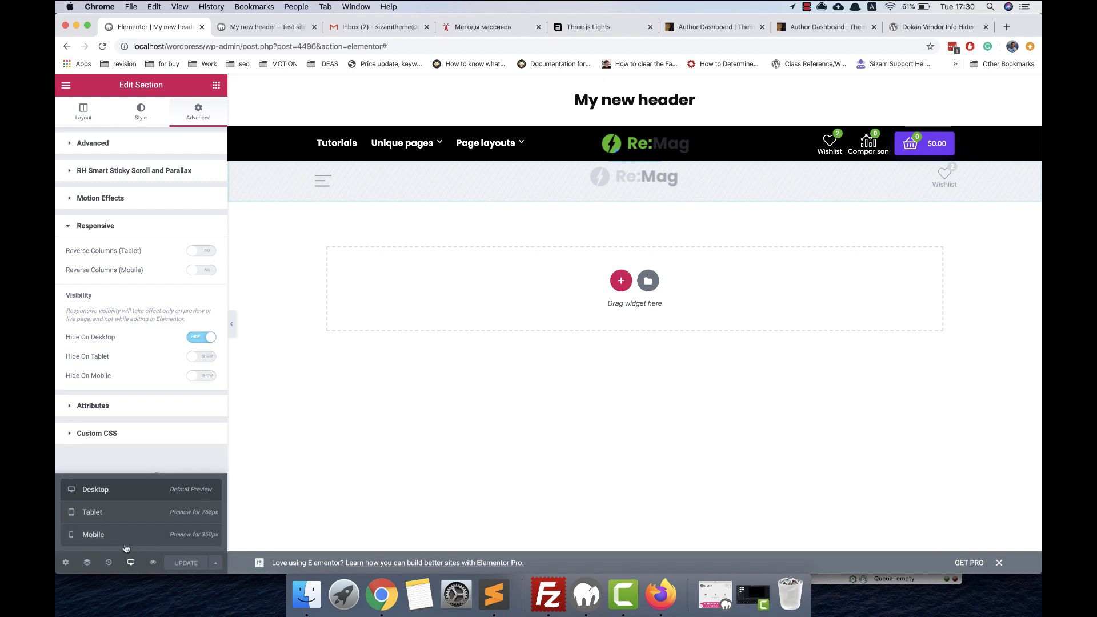
{"action": "left_click", "coordinate": [123, 539]}
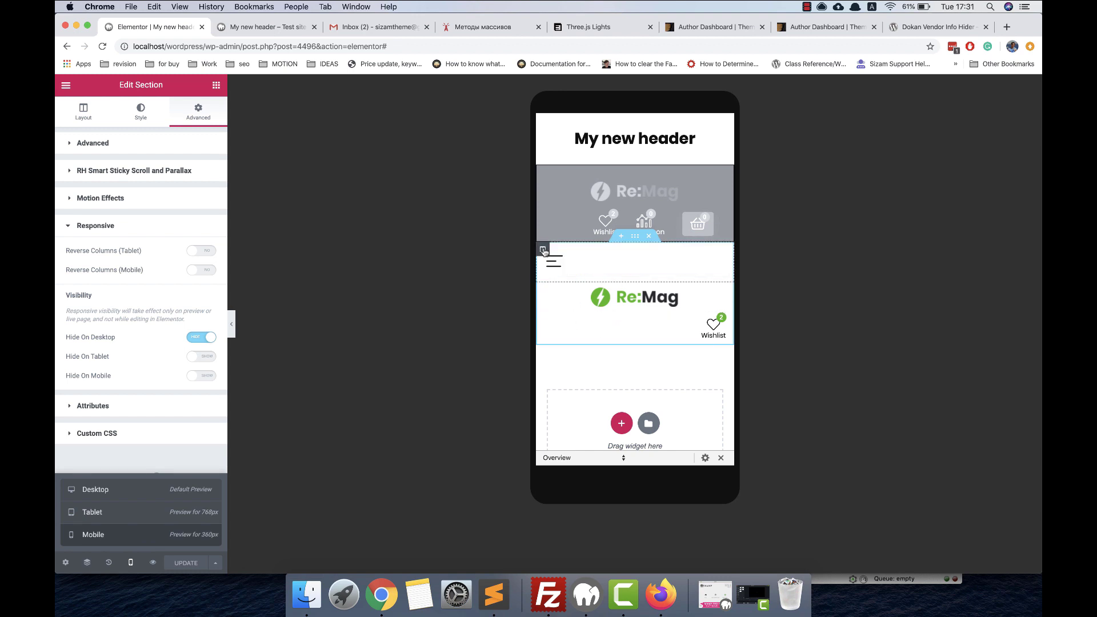
Step: Set the hamburger menu column's width to 33%
{"action": "left_click", "coordinate": [543, 249]}
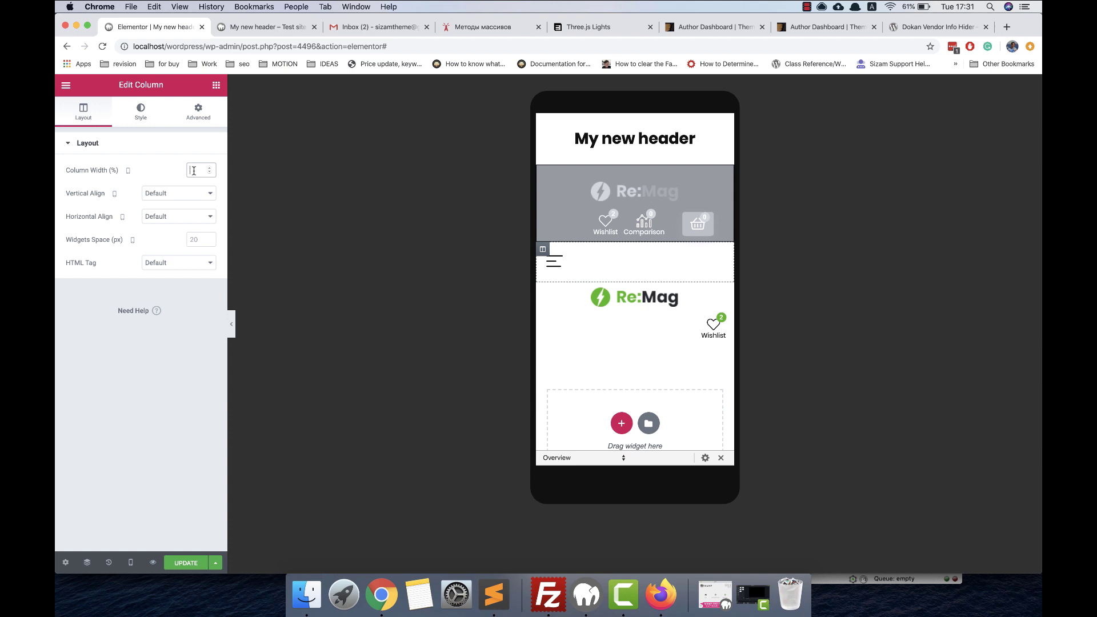
{"action": "type", "text": "100"}
{"action": "key", "text": "BackSpace"}
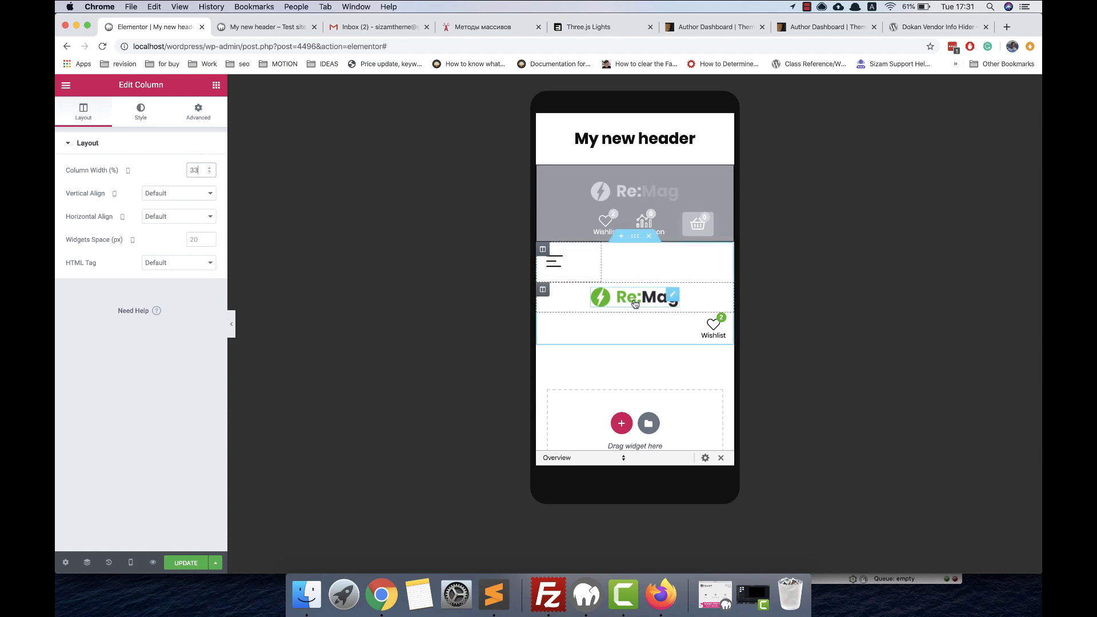
{"action": "type", "text": "33"}
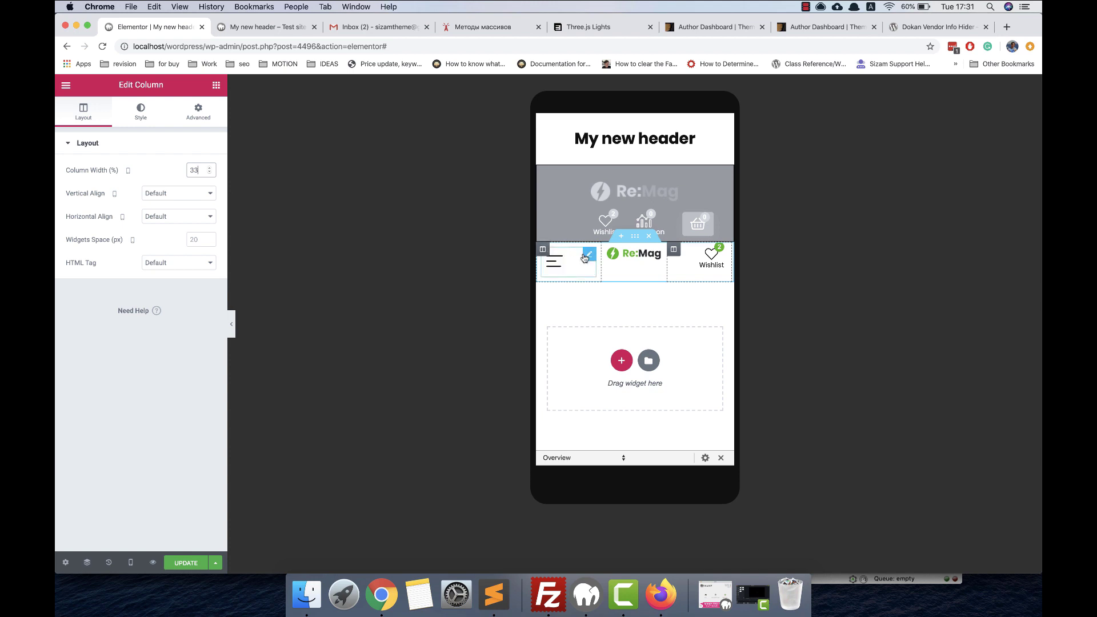
Step: Set the section's Vertical Align to Middle
{"action": "left_click", "coordinate": [635, 236]}
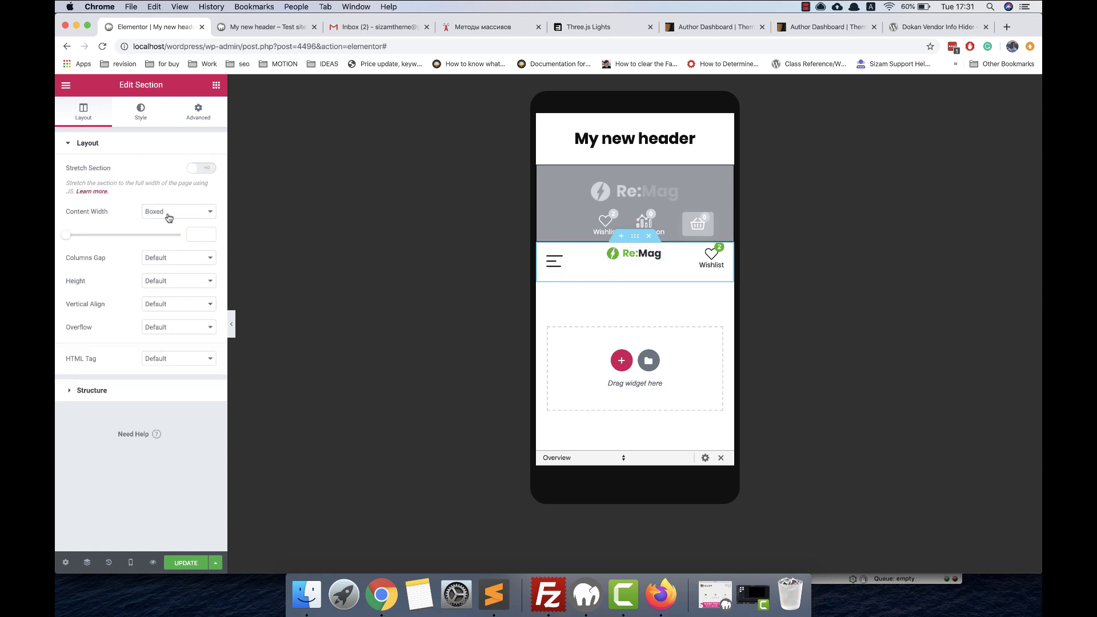
{"action": "left_click", "coordinate": [163, 303]}
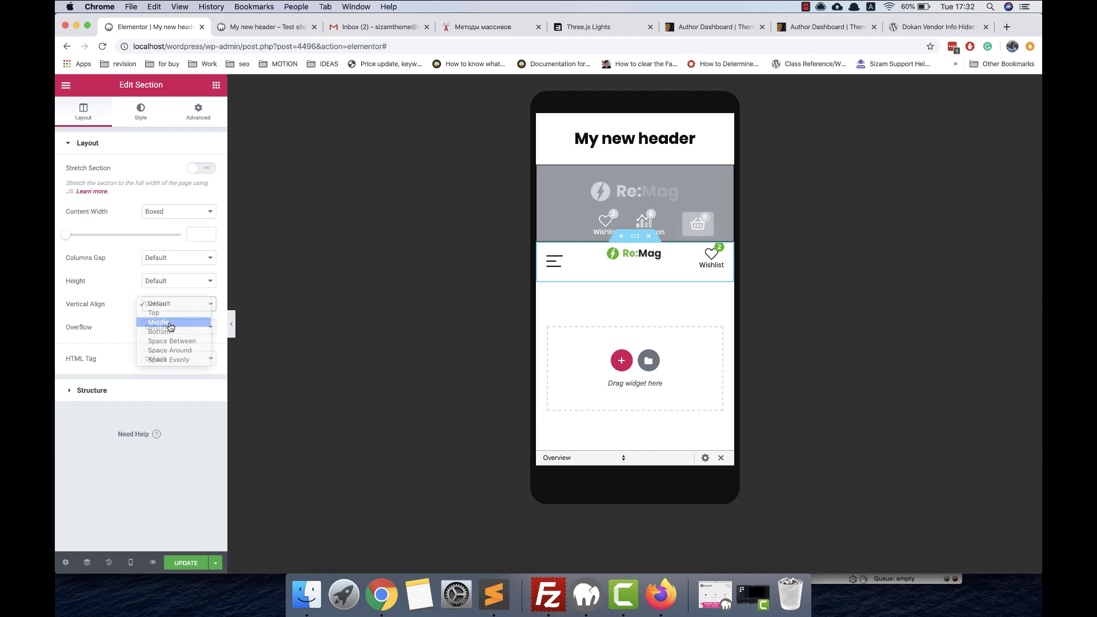
{"action": "left_click", "coordinate": [170, 324]}
Step: Set the logo column's width to 30%
{"action": "left_click", "coordinate": [608, 250]}
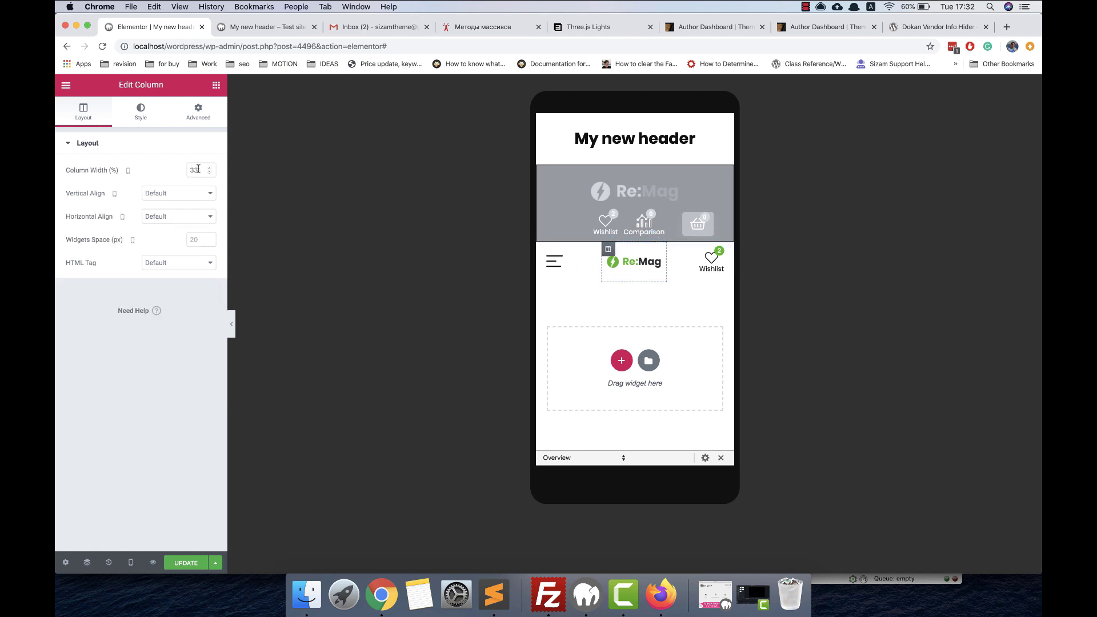
{"action": "type", "text": "39"}
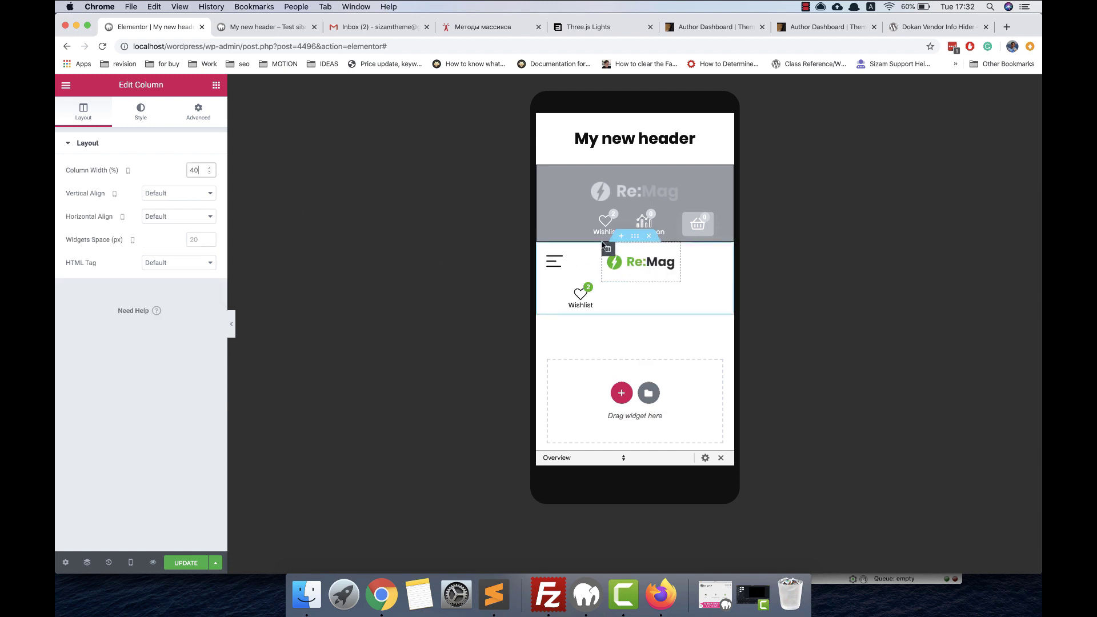
{"action": "key", "text": "BackSpace"}
{"action": "type", "text": "33"}
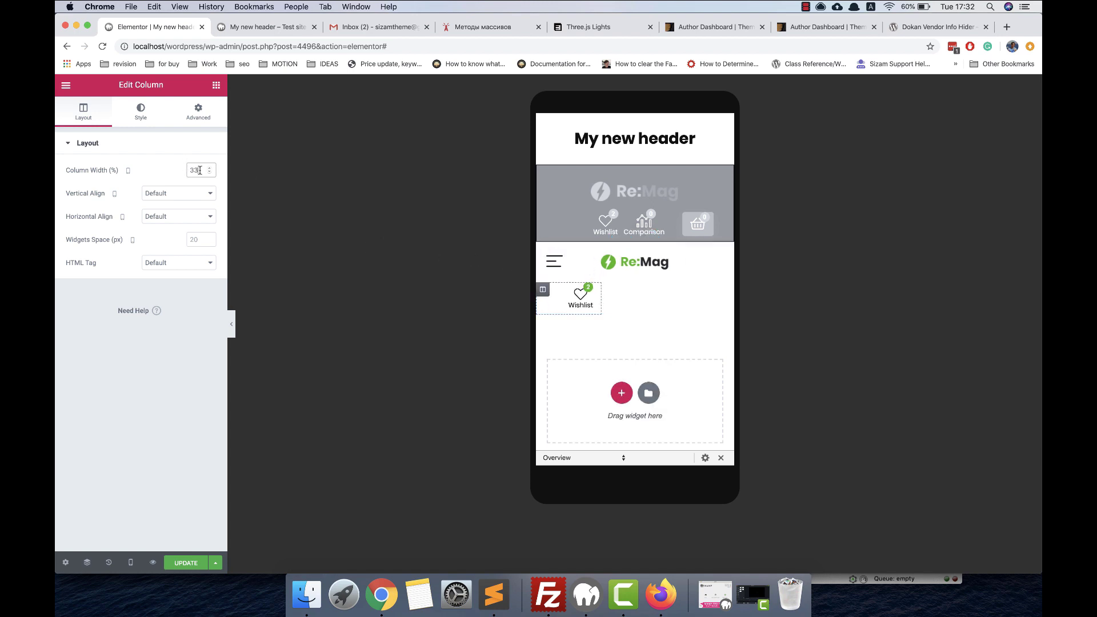
{"action": "key", "text": "BackSpace"}
{"action": "type", "text": "0"}
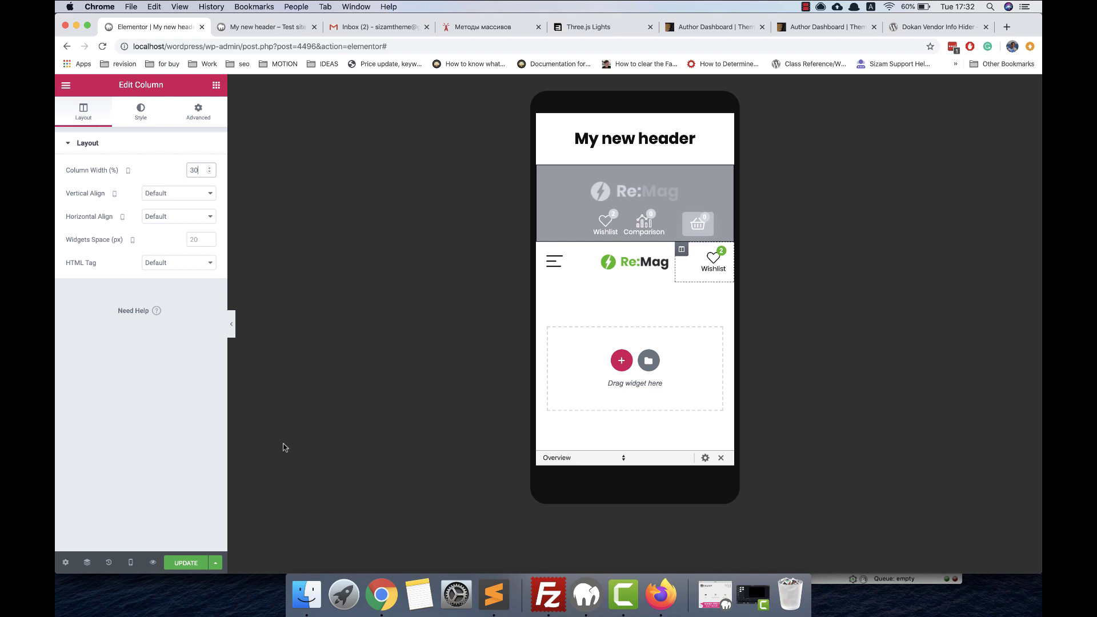
Step: Save the header with UPDATE, then check the preview tab at phone size and desktop width via DevTools
{"action": "left_click", "coordinate": [183, 563]}
{"action": "key", "text": "ctrl+Tab"}
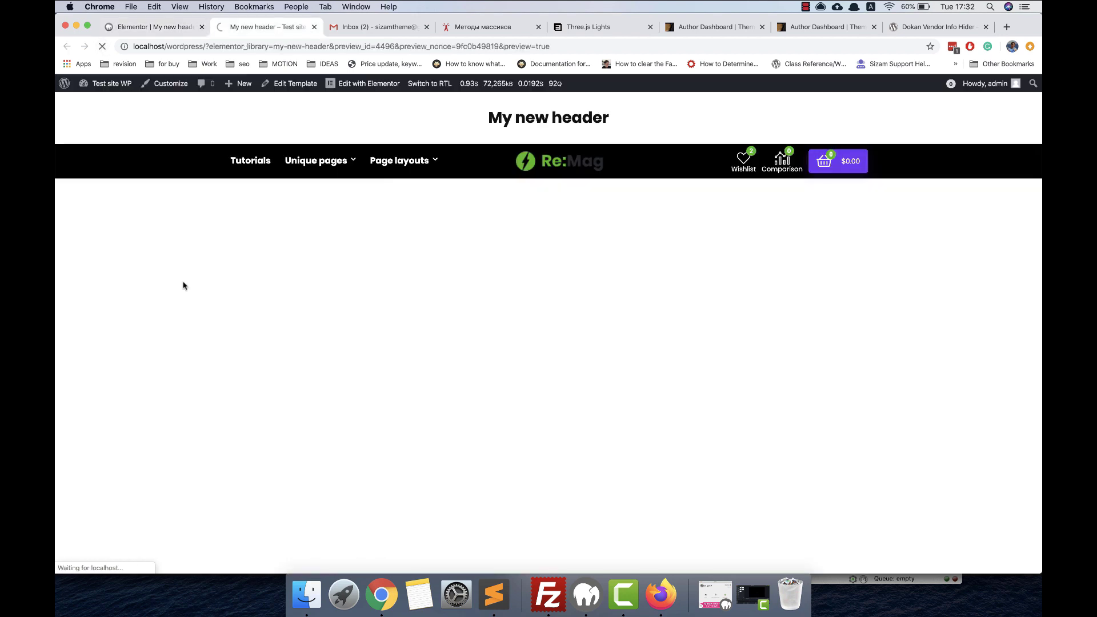
{"action": "key", "text": "super+alt+j"}
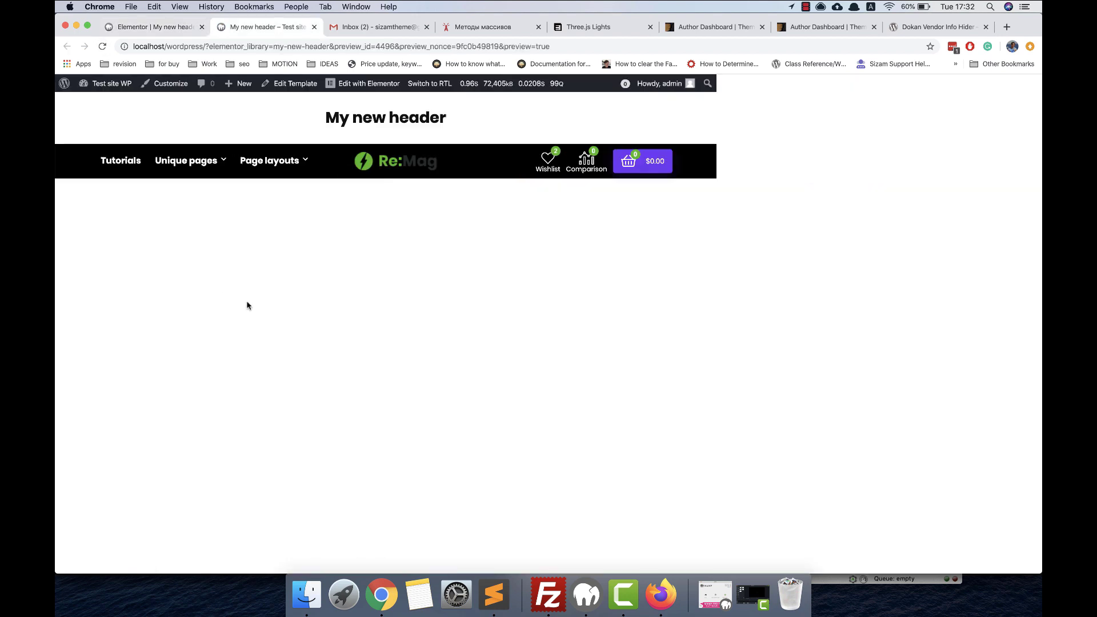
{"action": "left_click", "coordinate": [741, 83]}
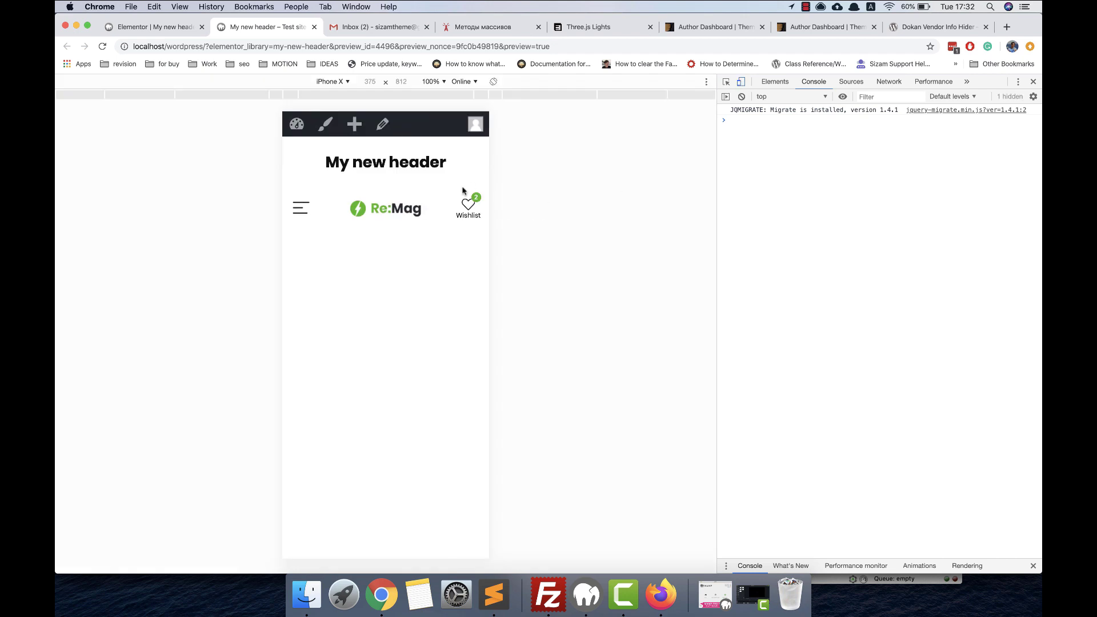
{"action": "left_click", "coordinate": [742, 82]}
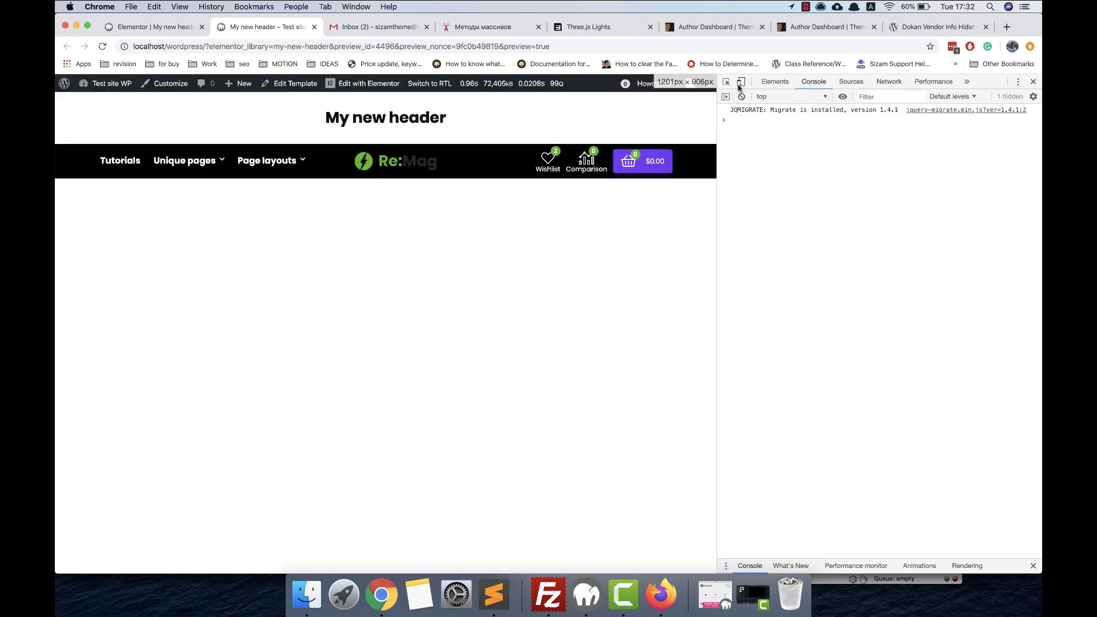
{"action": "left_click", "coordinate": [1033, 82]}
Step: Exit the Elementor editor to the dashboard and select the shortcode [RH_ELEMENTOR id="4496"]
{"action": "left_click", "coordinate": [149, 26]}
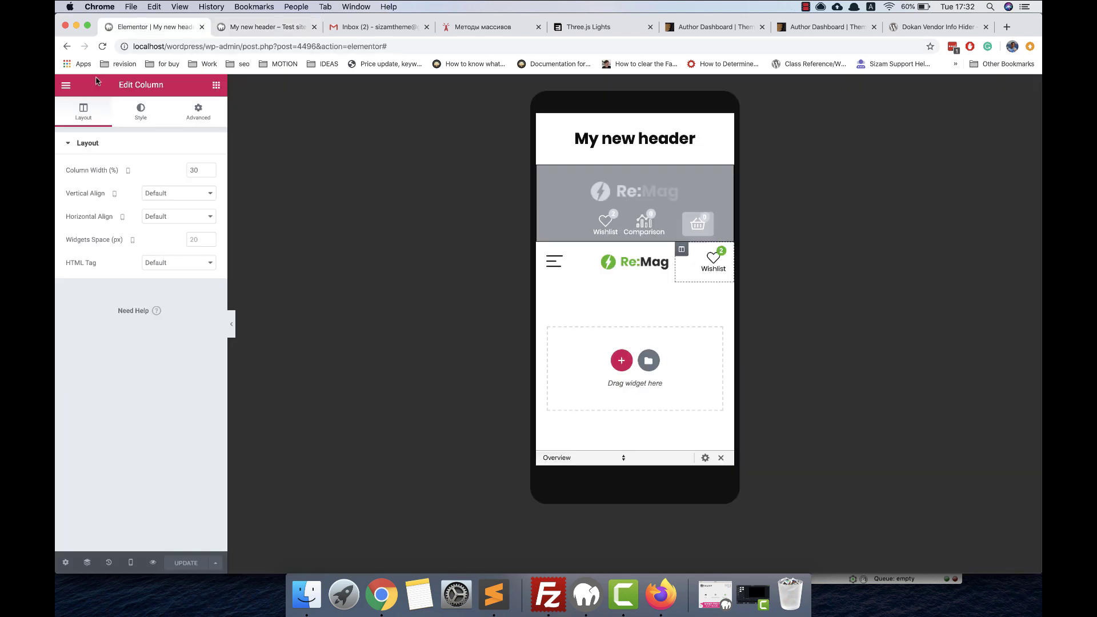
{"action": "left_click", "coordinate": [66, 86]}
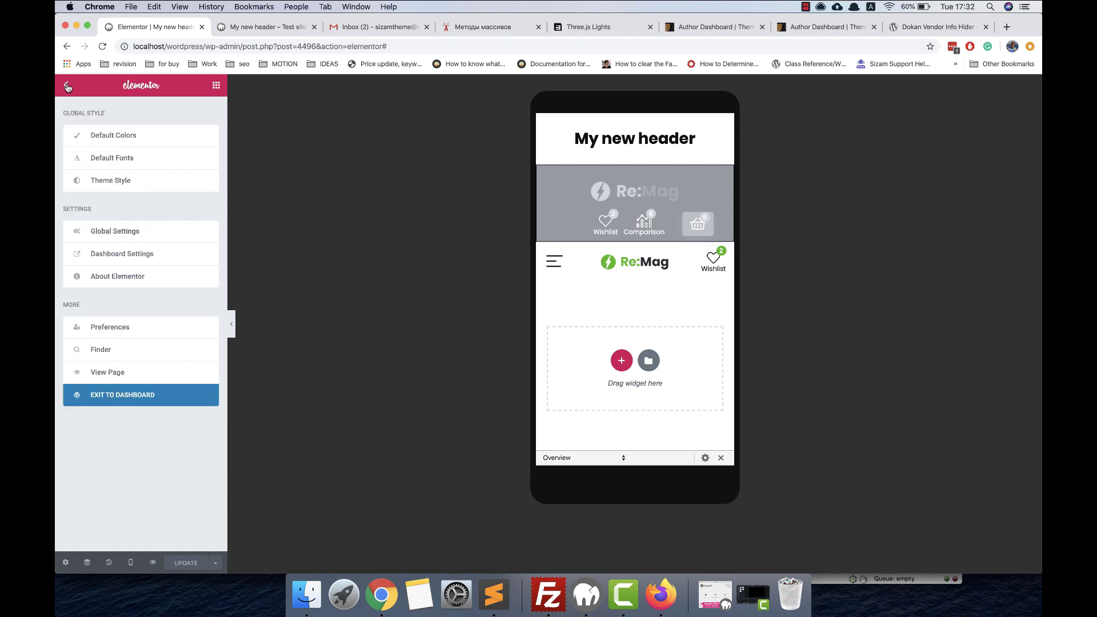
{"action": "left_click", "coordinate": [138, 391]}
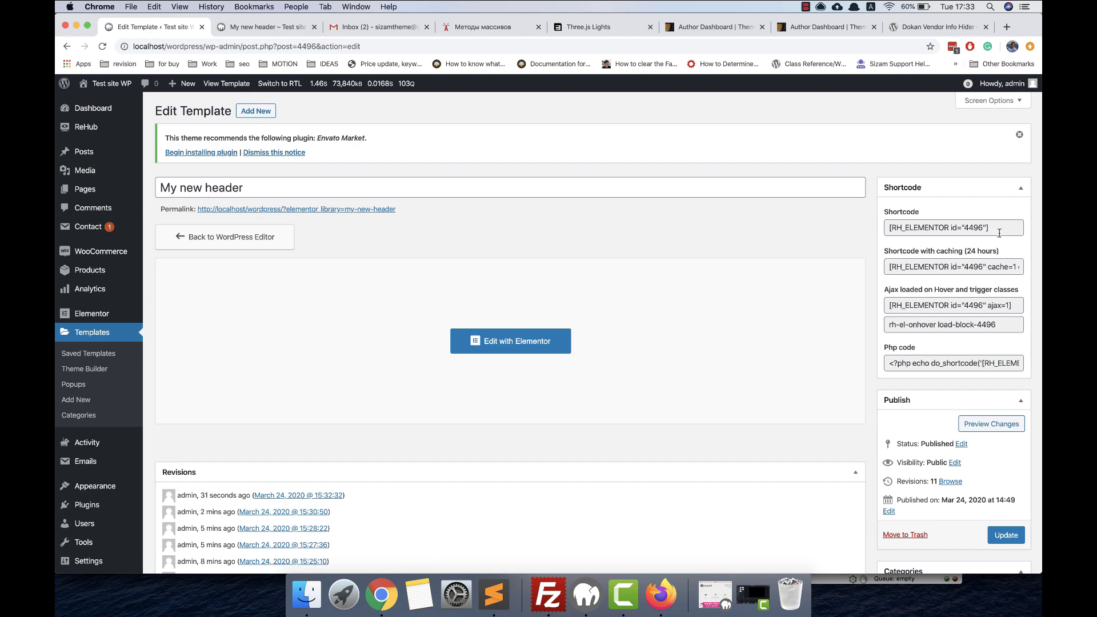
{"action": "left_click_drag", "start_coordinate": [999, 233], "coordinate": [880, 223]}
{"action": "key", "text": "super+c"}
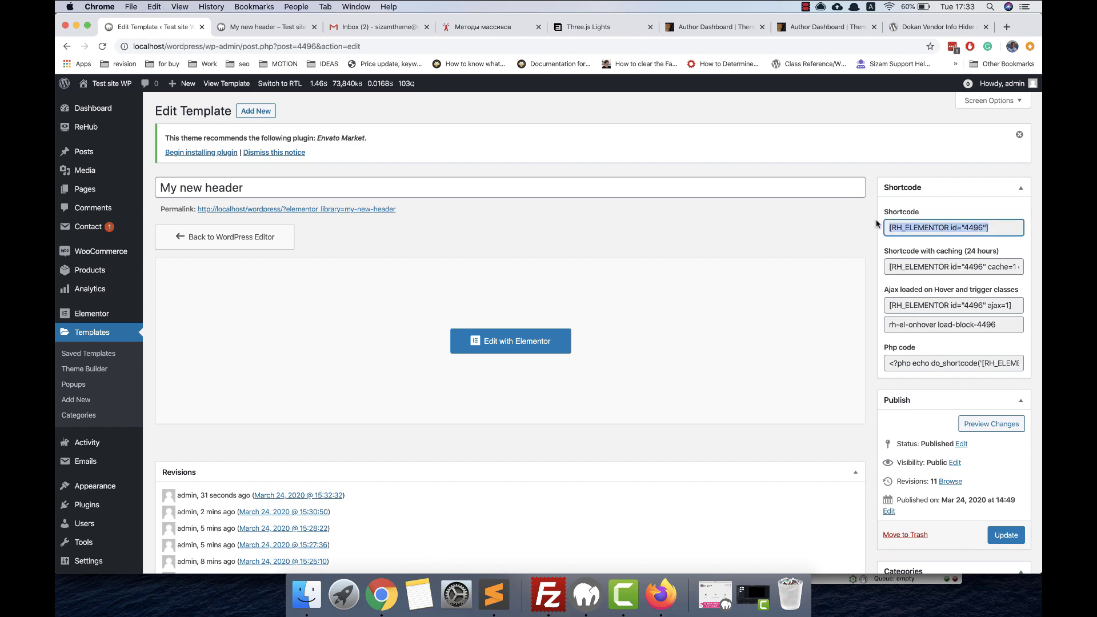
{"action": "scroll", "coordinate": [171, 378], "scroll_direction": "down", "scroll_amount": 5}
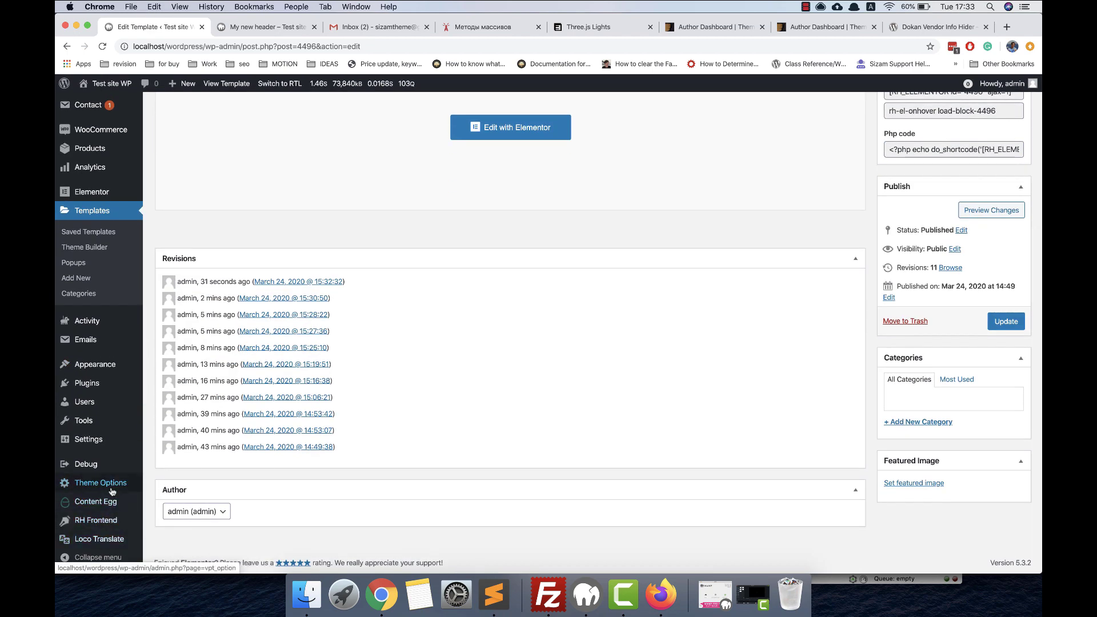
Step: In Theme Options > Header and Menu, choose the Clean code zone in Header layout
{"action": "left_click", "coordinate": [113, 486]}
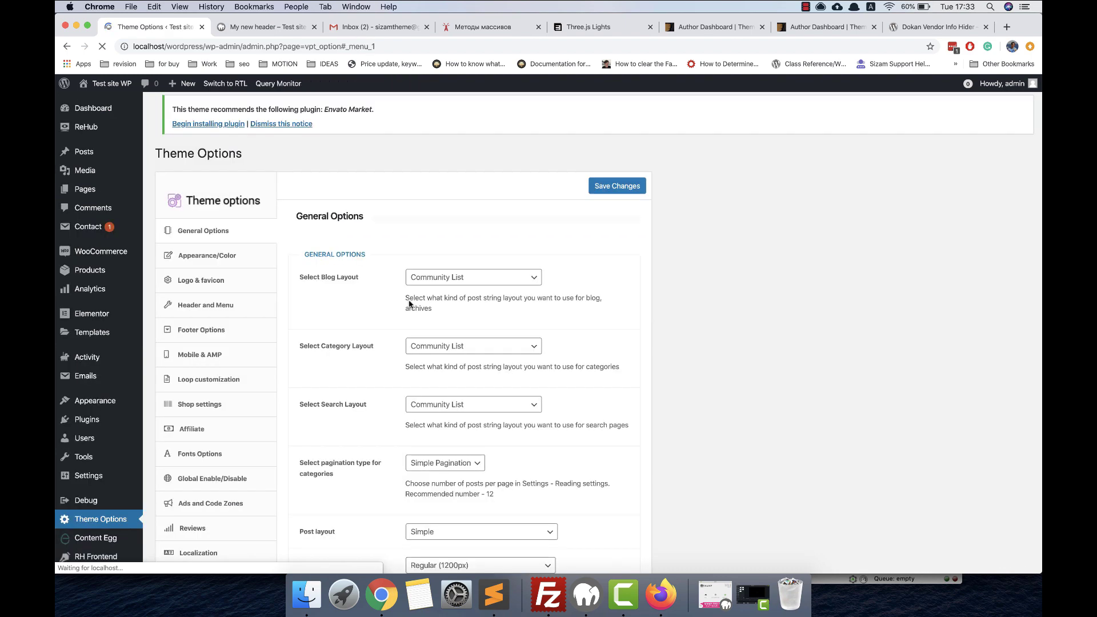
{"action": "left_click", "coordinate": [242, 303]}
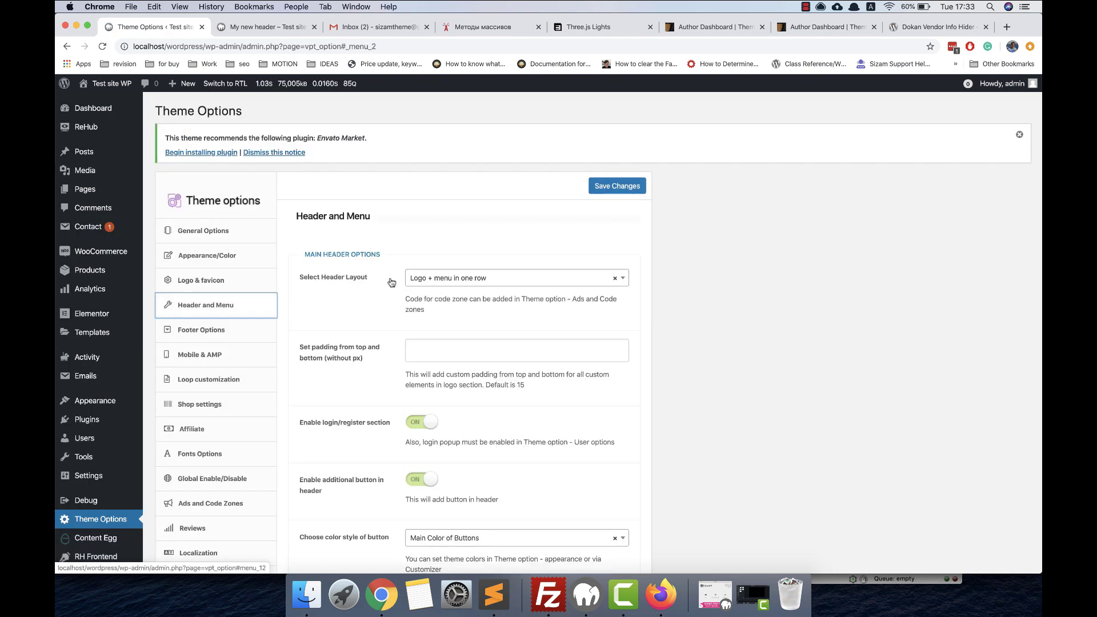
{"action": "left_click", "coordinate": [490, 279]}
{"action": "scroll", "coordinate": [486, 358], "scroll_direction": "down", "scroll_amount": 4}
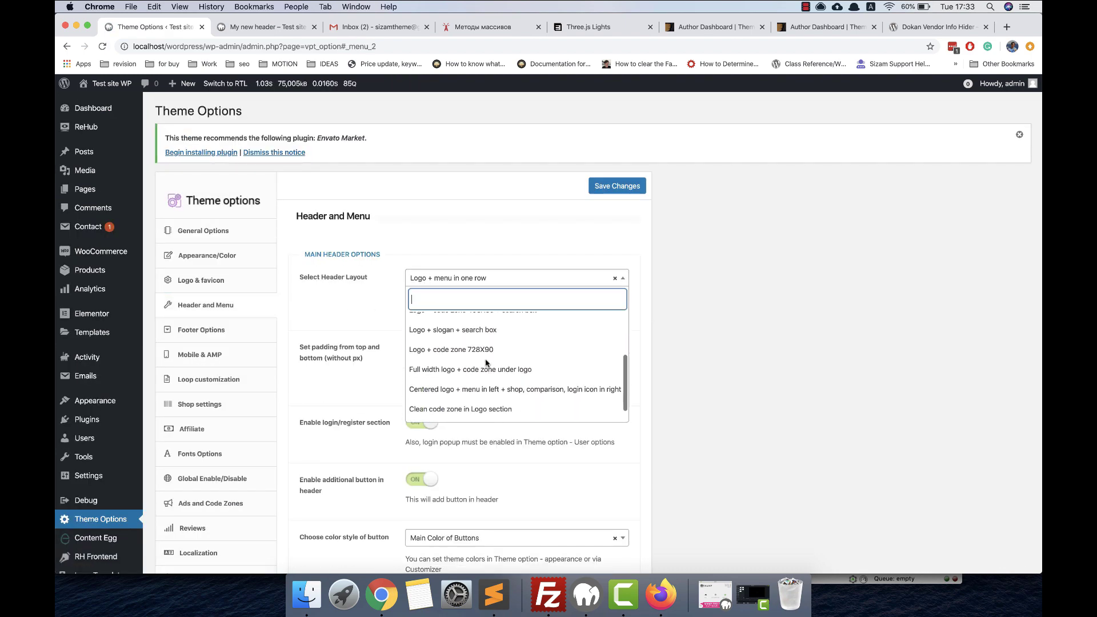
{"action": "scroll", "coordinate": [486, 362], "scroll_direction": "down", "scroll_amount": 1}
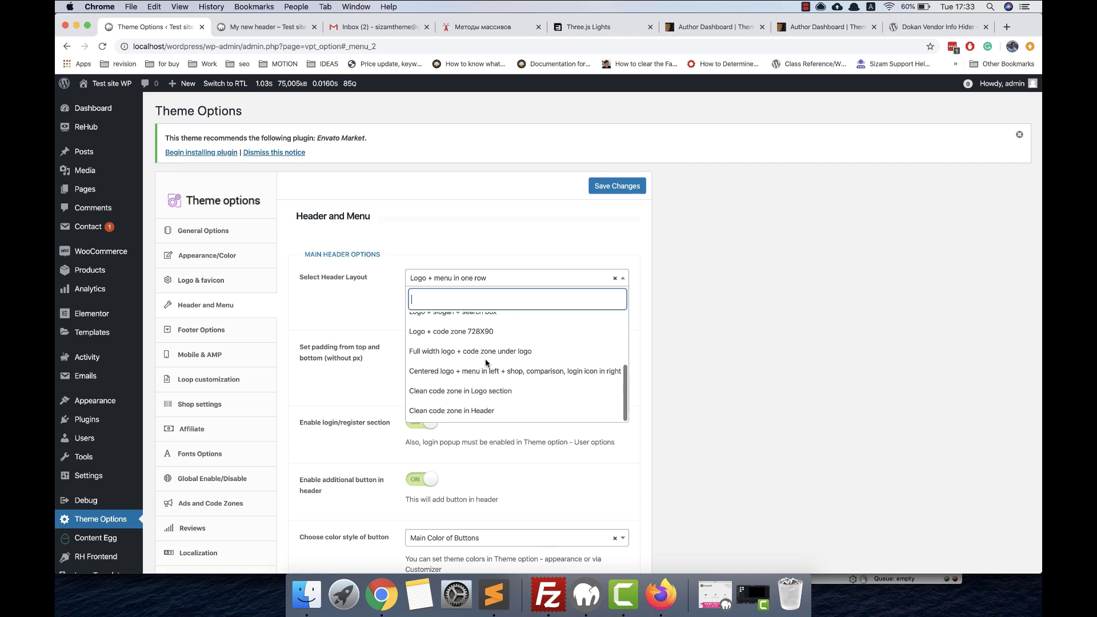
{"action": "left_click", "coordinate": [506, 411]}
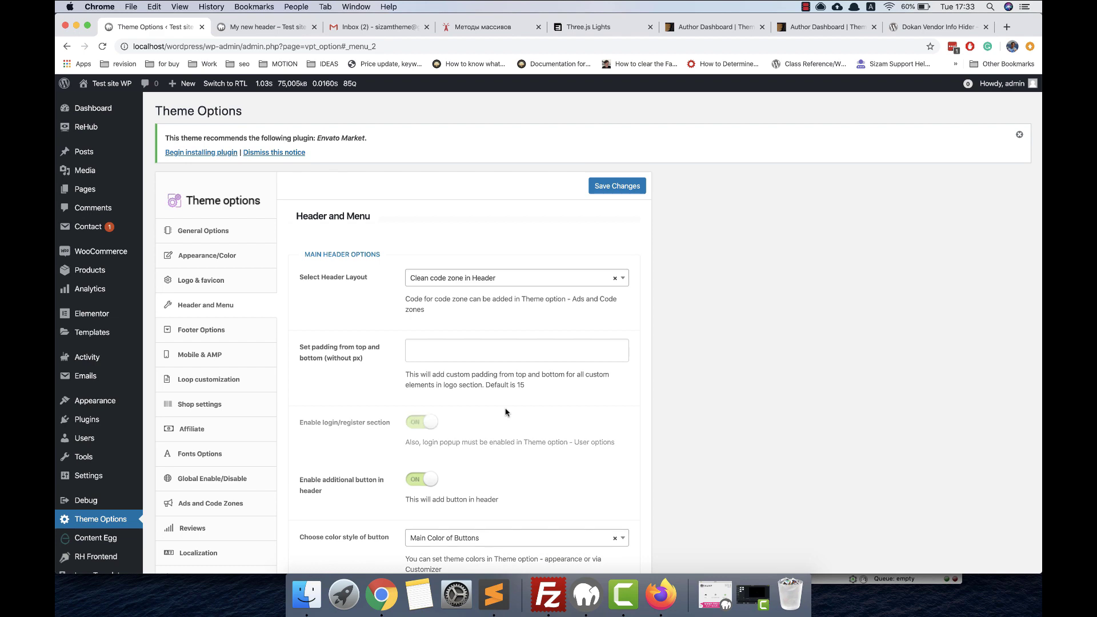
Step: Paste [RH_ELEMENTOR id="4496"] into the Ads and Code Zones Header area and save the changes
{"action": "scroll", "coordinate": [300, 364], "scroll_direction": "down", "scroll_amount": 4}
{"action": "scroll", "coordinate": [257, 424], "scroll_direction": "down", "scroll_amount": 2}
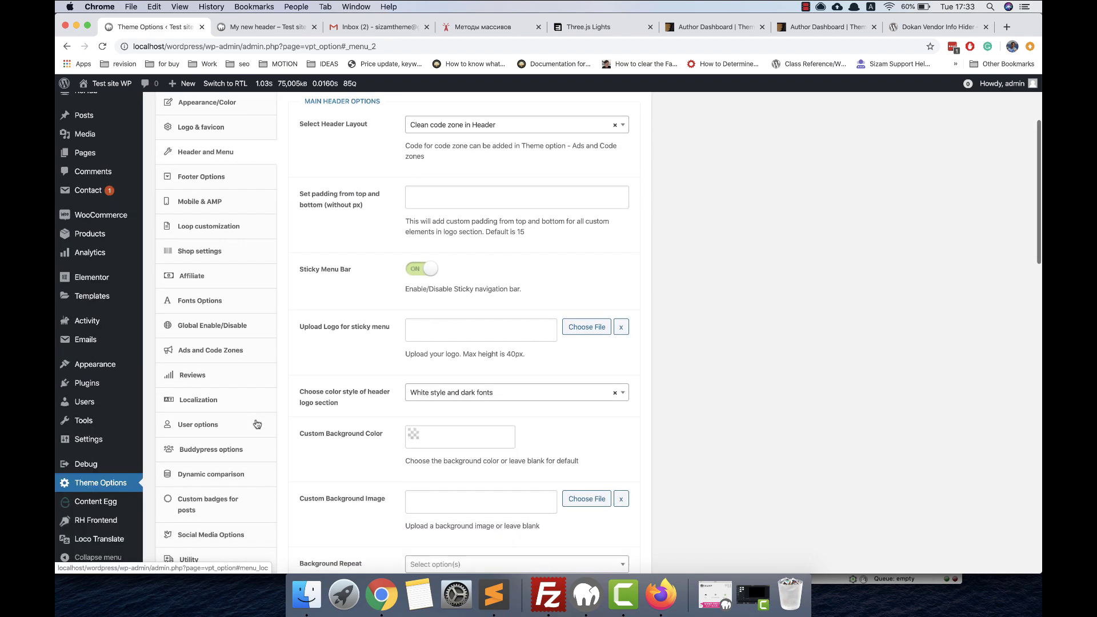
{"action": "left_click", "coordinate": [244, 350]}
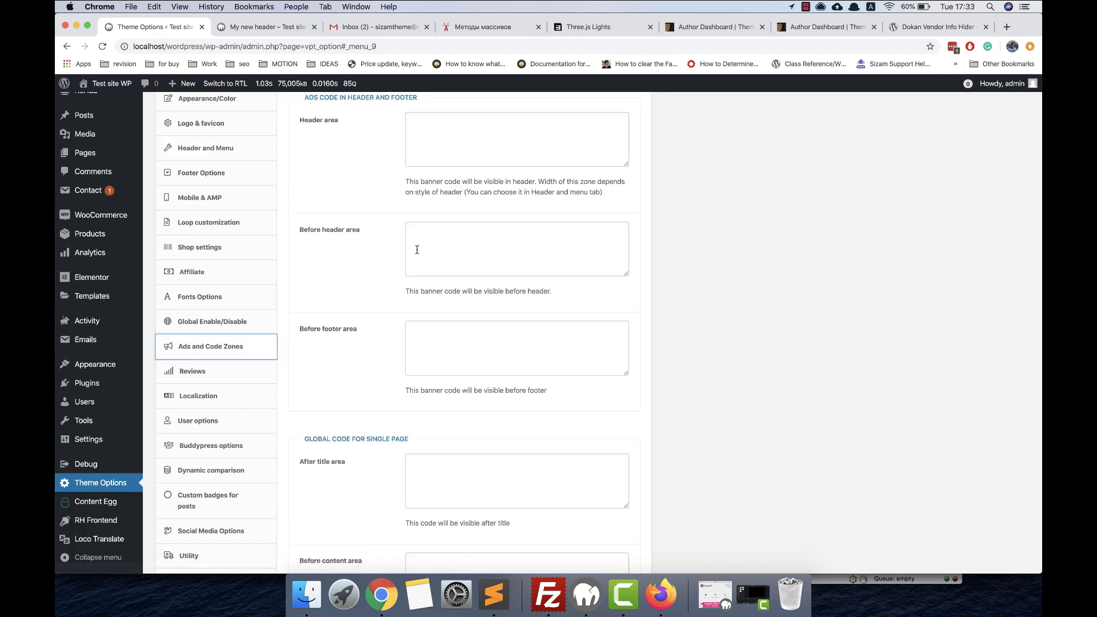
{"action": "scroll", "coordinate": [416, 249], "scroll_direction": "up", "scroll_amount": 2}
{"action": "left_click", "coordinate": [412, 192]}
{"action": "key", "text": "super+v"}
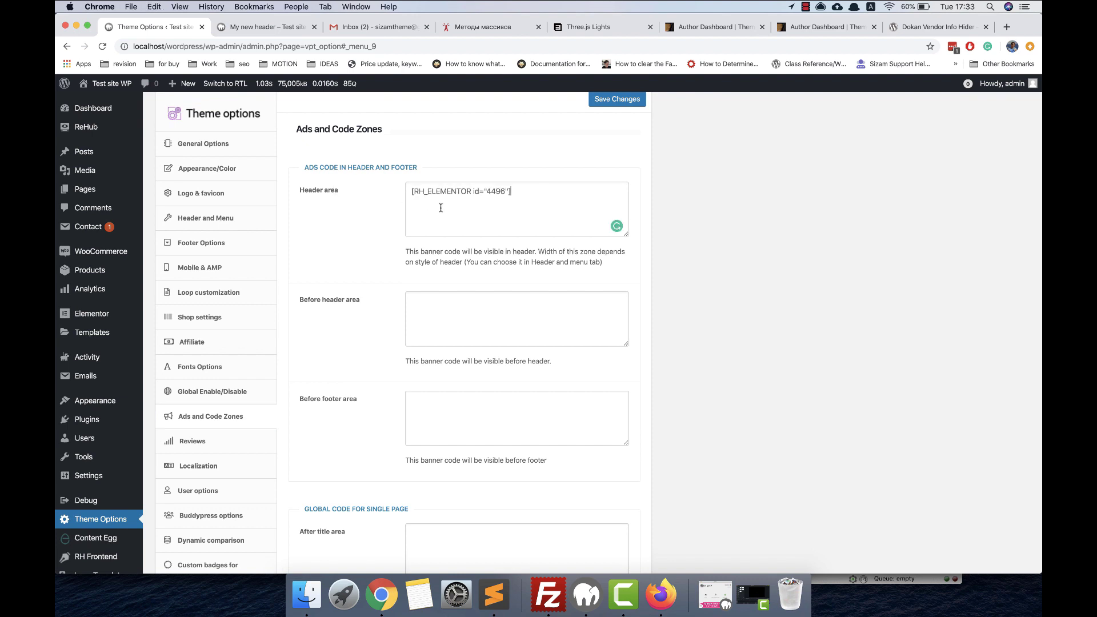
{"action": "left_click", "coordinate": [631, 100]}
{"action": "left_click", "coordinate": [250, 27]}
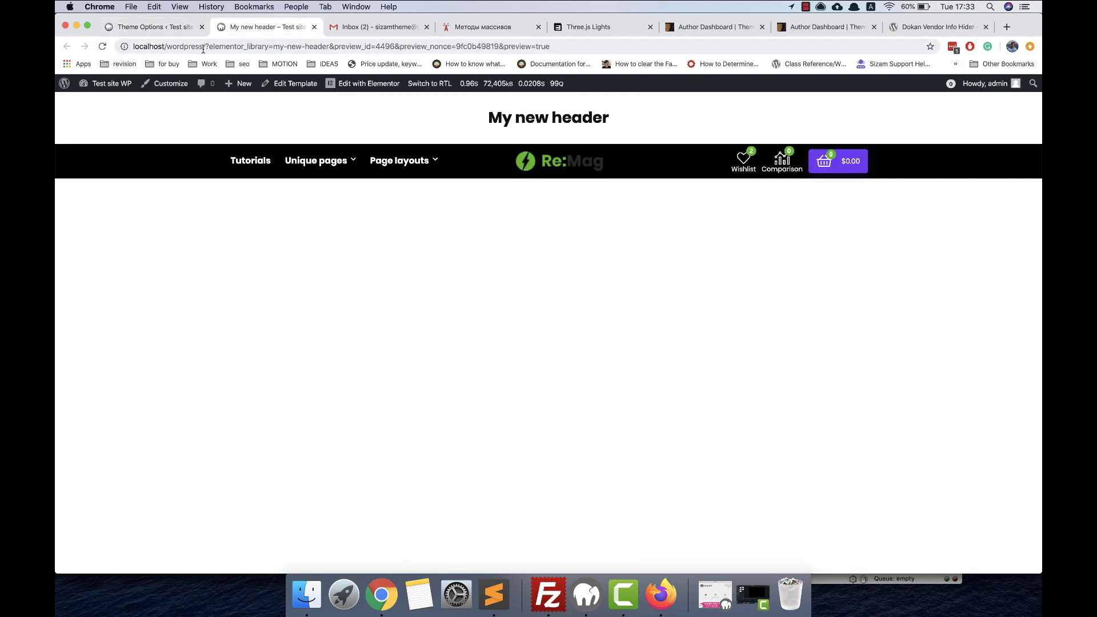
Step: Remove the ?elementor_library query from the address and load localhost/wordpress/
{"action": "left_click_drag", "start_coordinate": [203, 46], "coordinate": [660, 66]}
{"action": "key", "text": "BackSpace"}
{"action": "key", "text": "Return"}
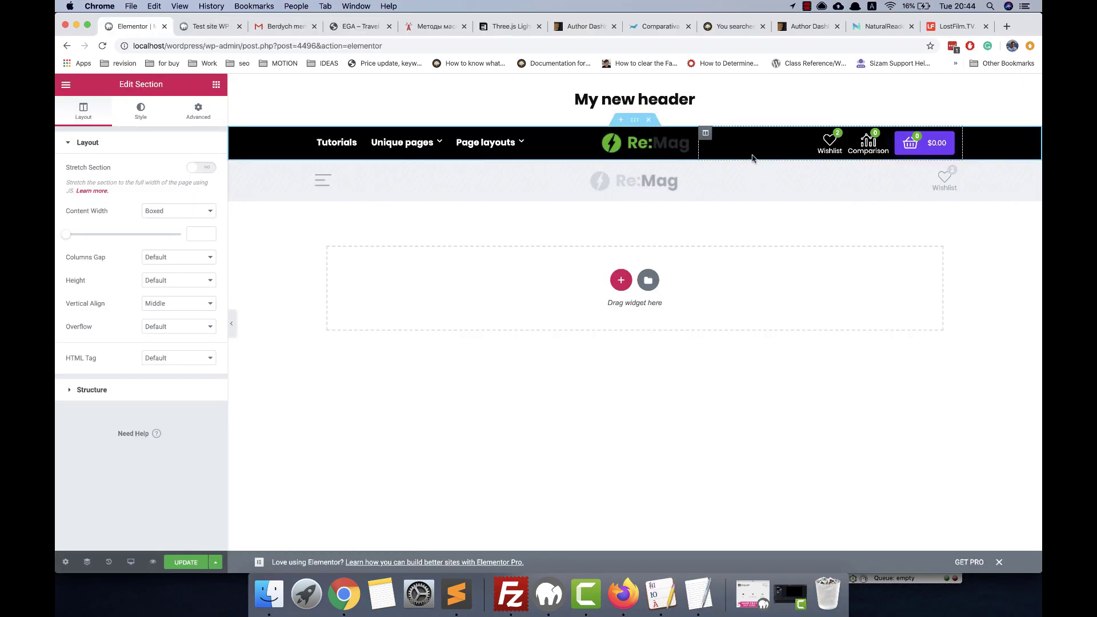
Step: Make the header section's content Full Width, update the template, and reload the front page
{"action": "left_click", "coordinate": [206, 211]}
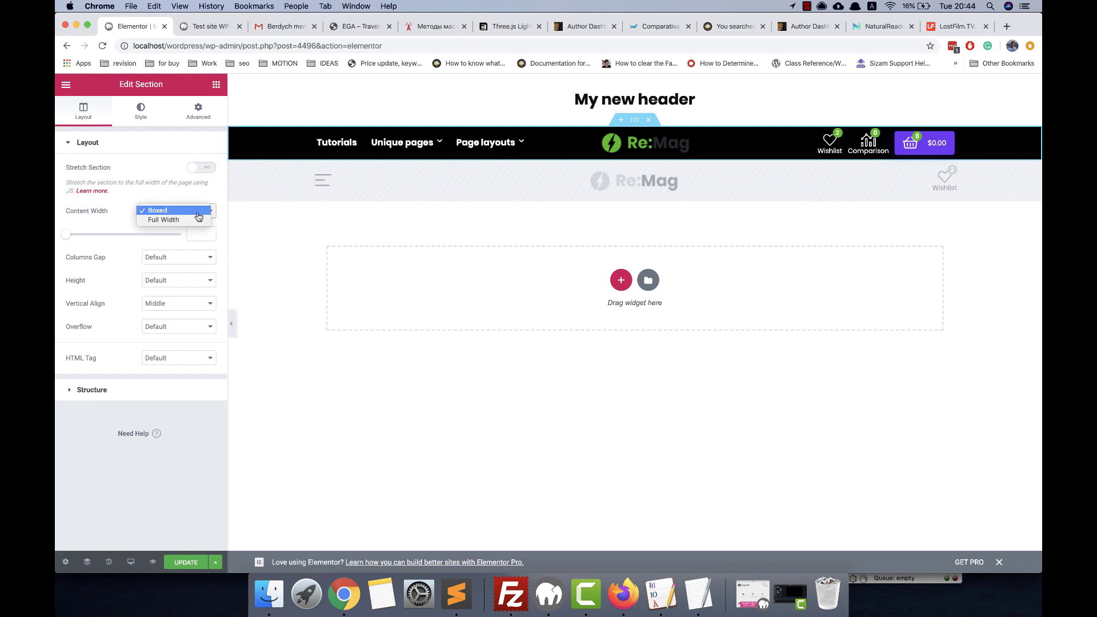
{"action": "left_click", "coordinate": [182, 221]}
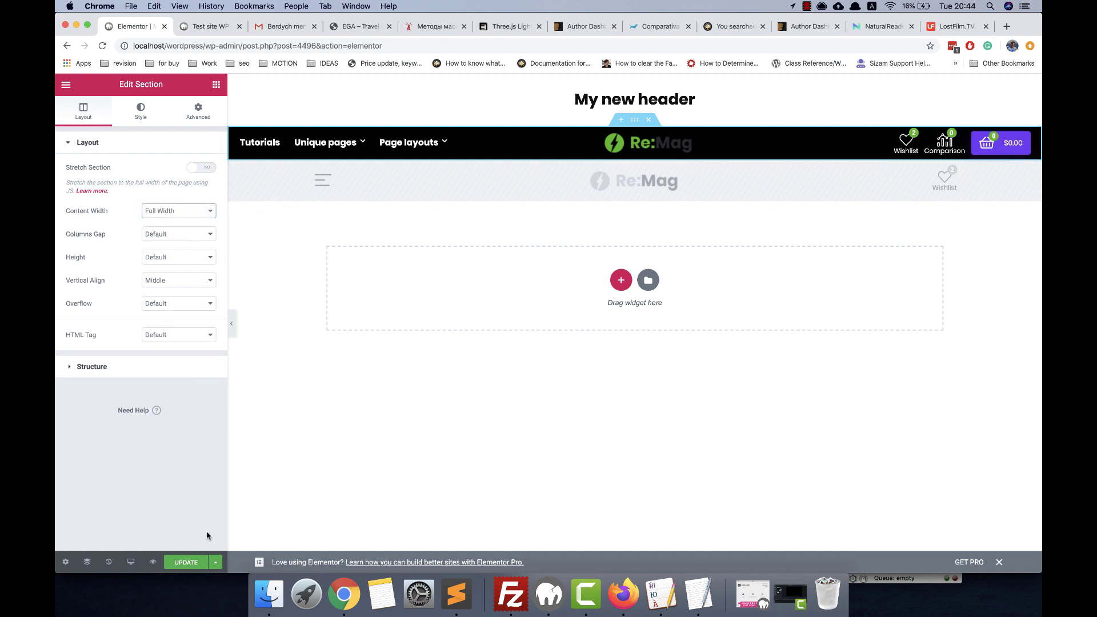
{"action": "left_click", "coordinate": [192, 563]}
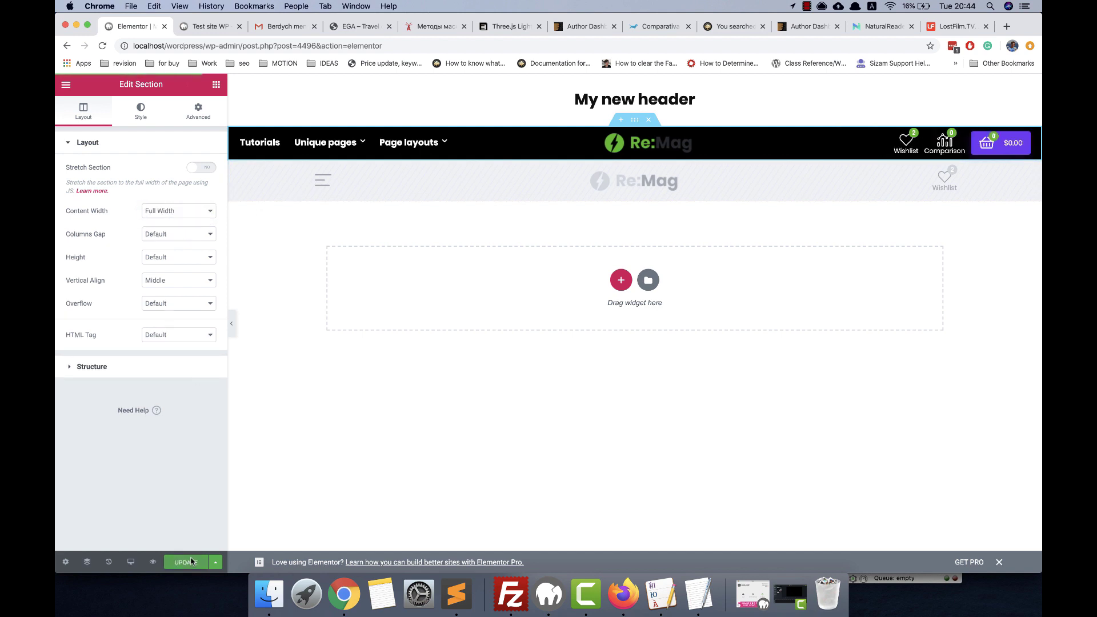
{"action": "left_click", "coordinate": [197, 27]}
{"action": "key", "text": "super+r"}
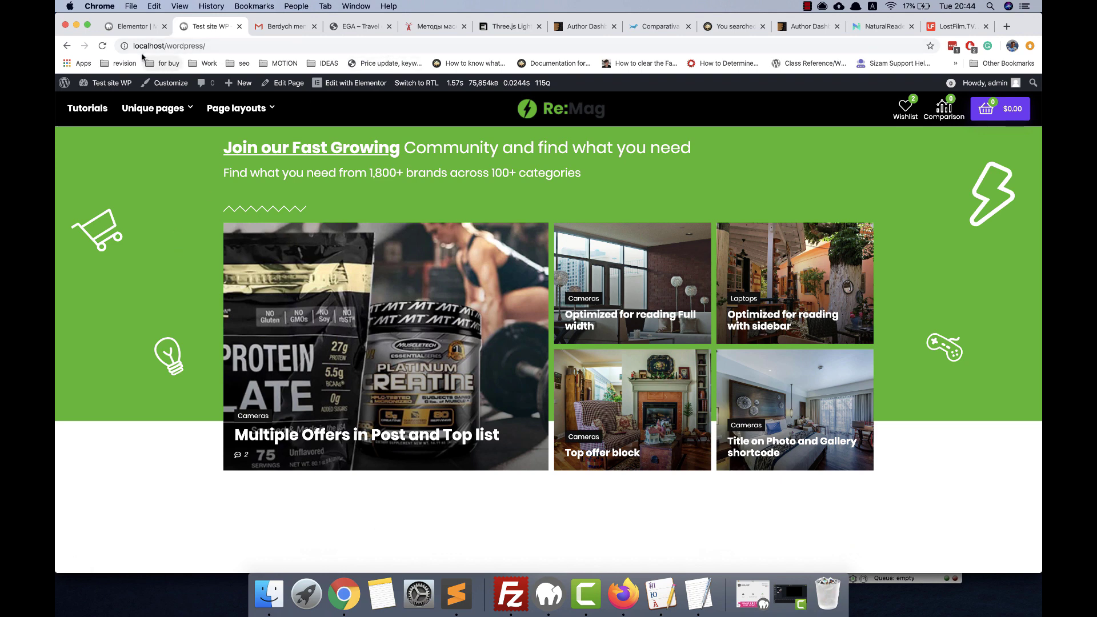
Step: Reload the front page to check the full-width header, then open Elementor > Settings
{"action": "left_click", "coordinate": [103, 48]}
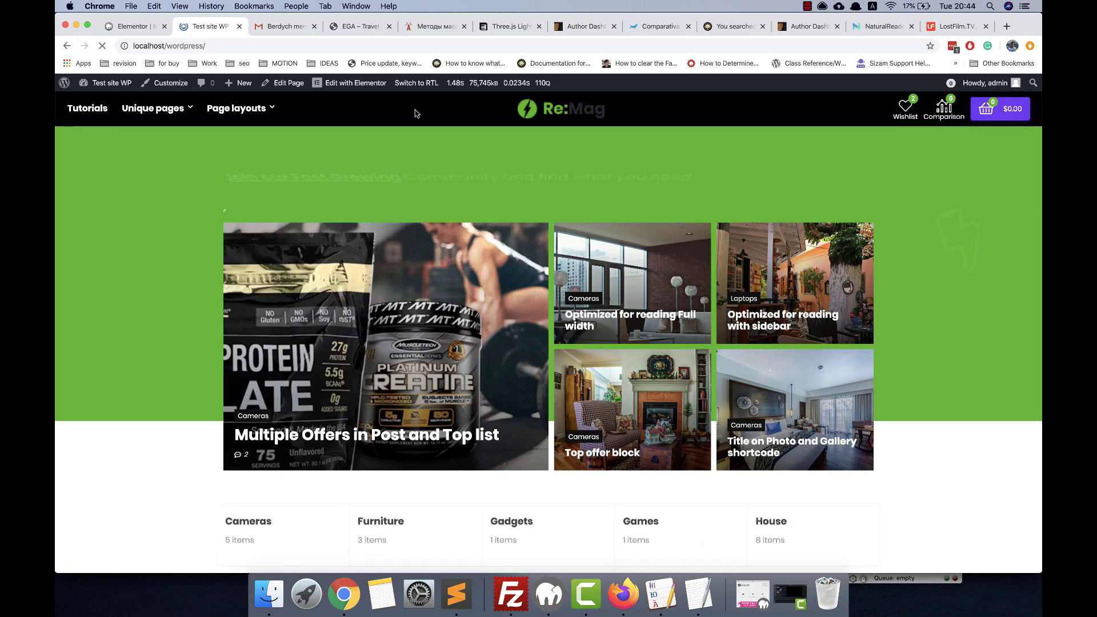
{"action": "left_click", "coordinate": [95, 337]}
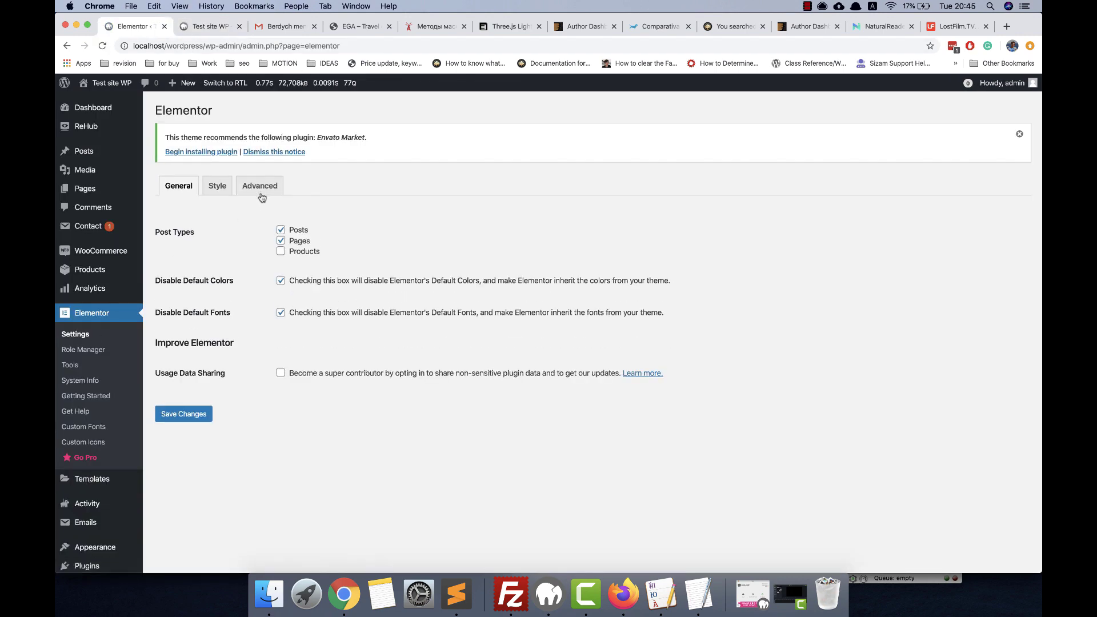
Step: Save Elementor's CSS Print Method as Internal Embedding and reload the front page
{"action": "left_click", "coordinate": [261, 189]}
{"action": "left_click", "coordinate": [314, 231]}
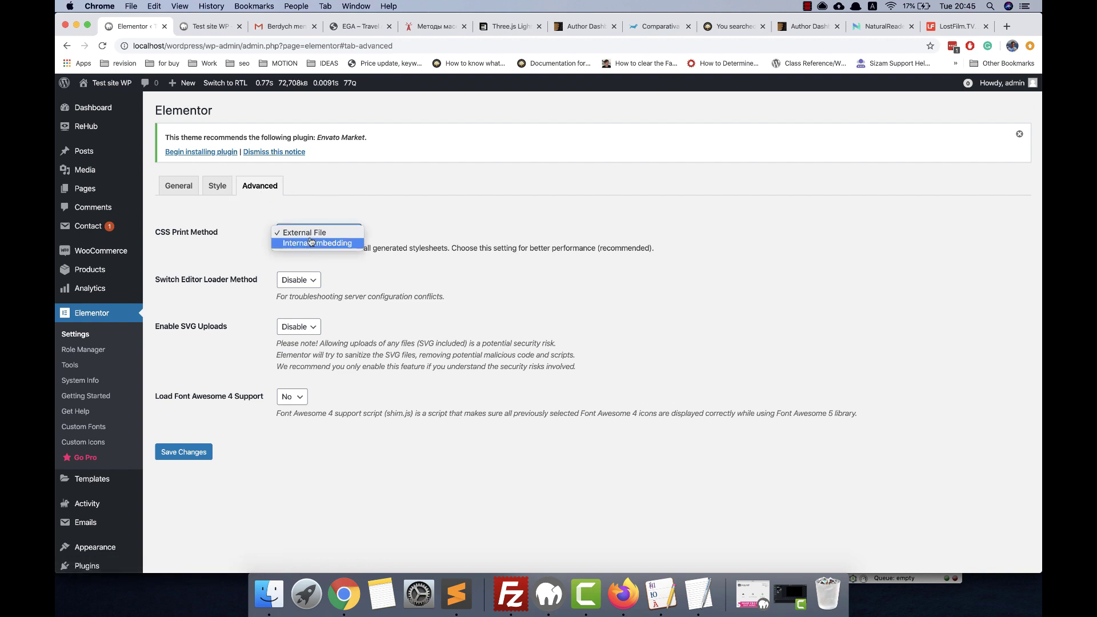
{"action": "left_click", "coordinate": [311, 243]}
{"action": "left_click", "coordinate": [196, 452]}
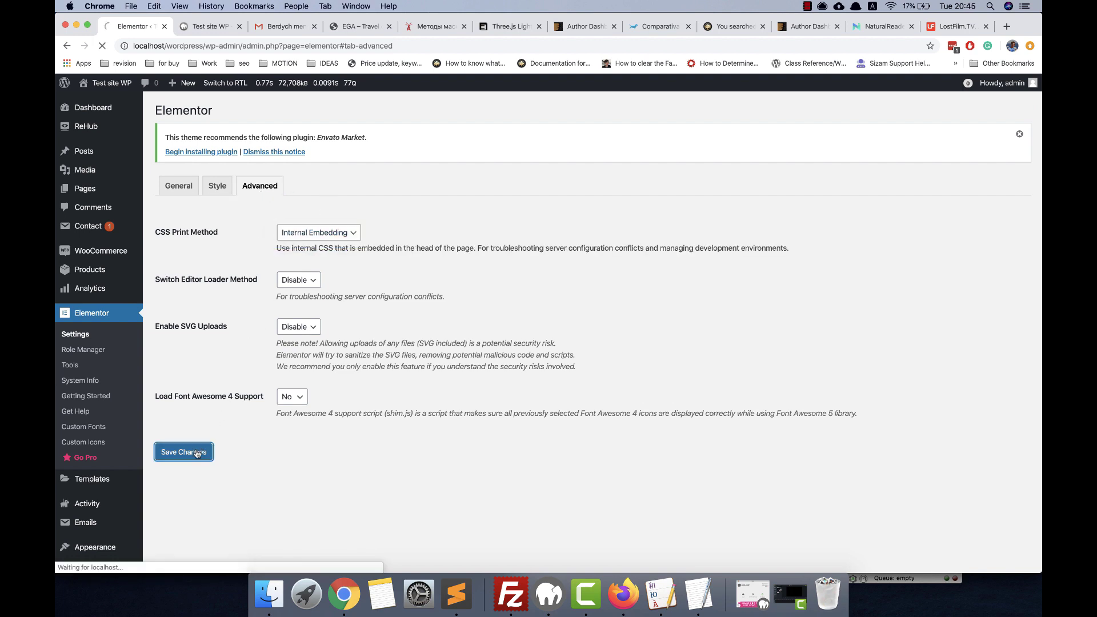
{"action": "left_click", "coordinate": [207, 28]}
{"action": "left_click", "coordinate": [102, 47]}
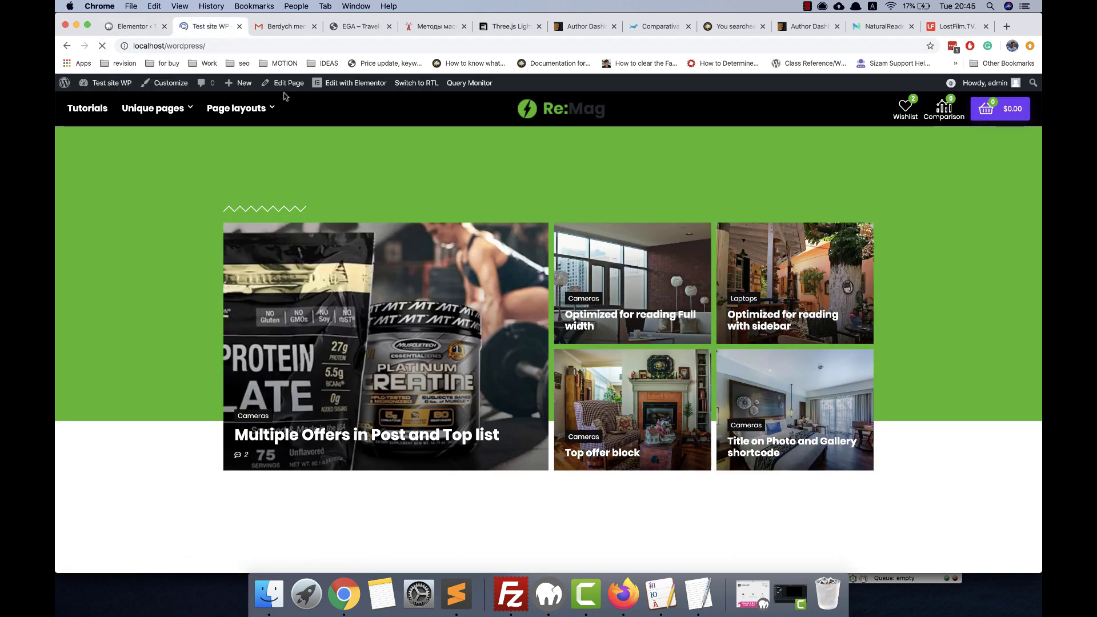
Step: Open the 'My new header' saved template and select its 'Shortcode with caching' text
{"action": "left_click", "coordinate": [132, 26]}
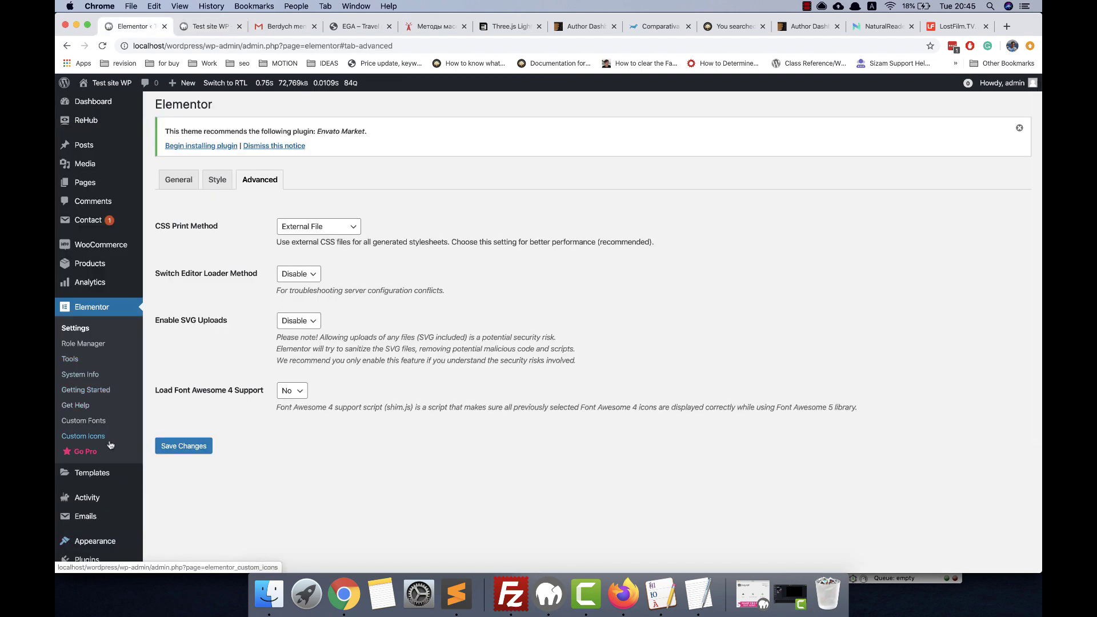
{"action": "mouse_move", "coordinate": [113, 476]}
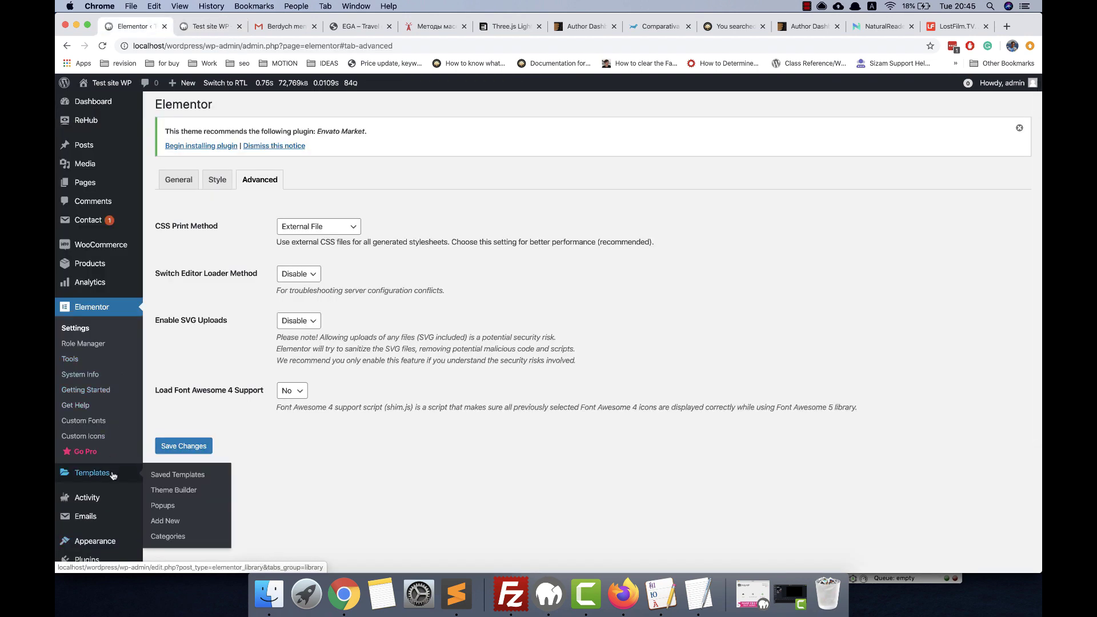
{"action": "left_click", "coordinate": [164, 479]}
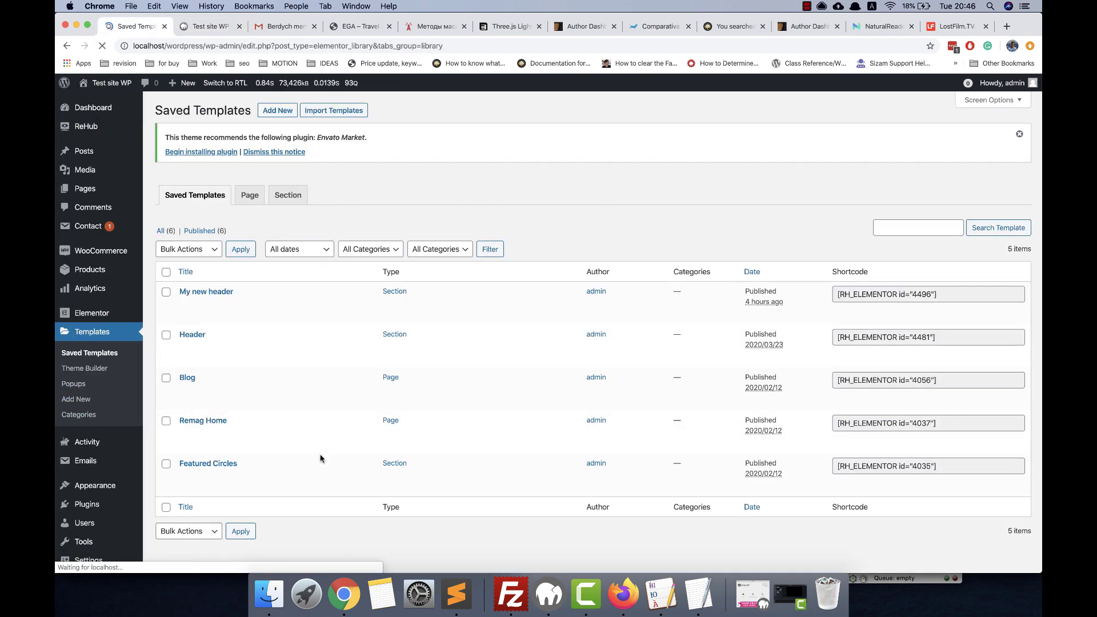
{"action": "left_click", "coordinate": [185, 304]}
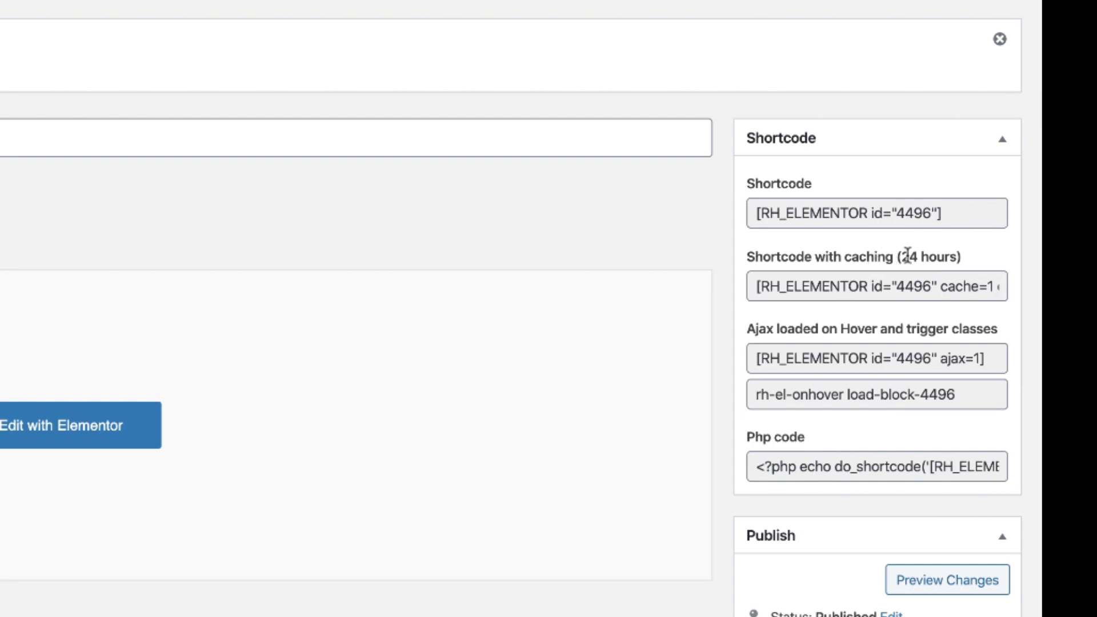
{"action": "left_click_drag", "start_coordinate": [840, 284], "coordinate": [1028, 276]}
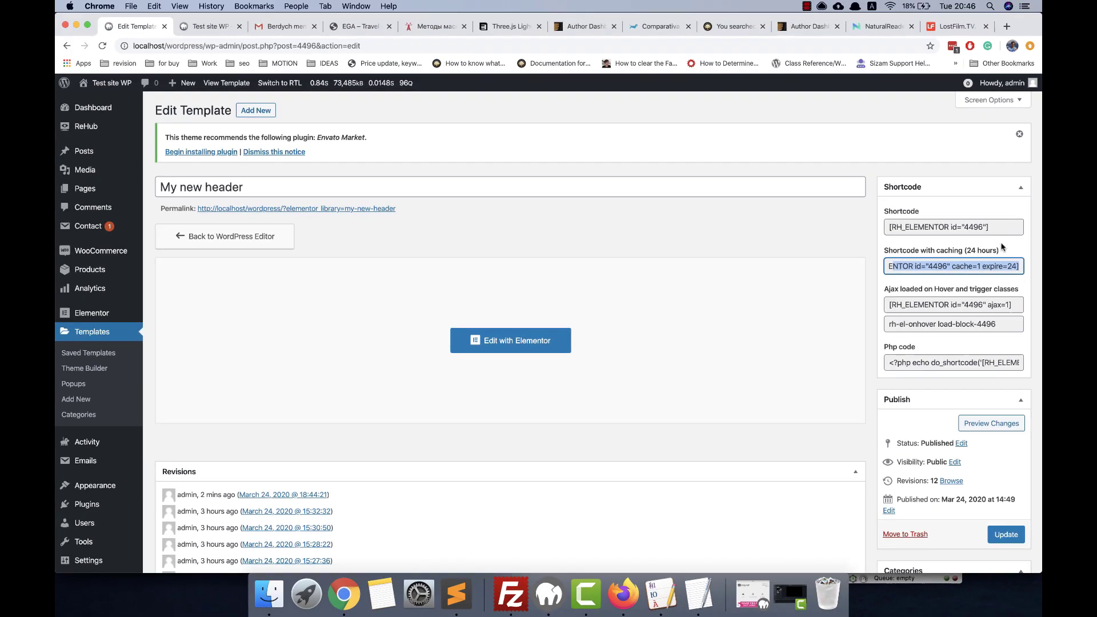
{"action": "left_click", "coordinate": [986, 259]}
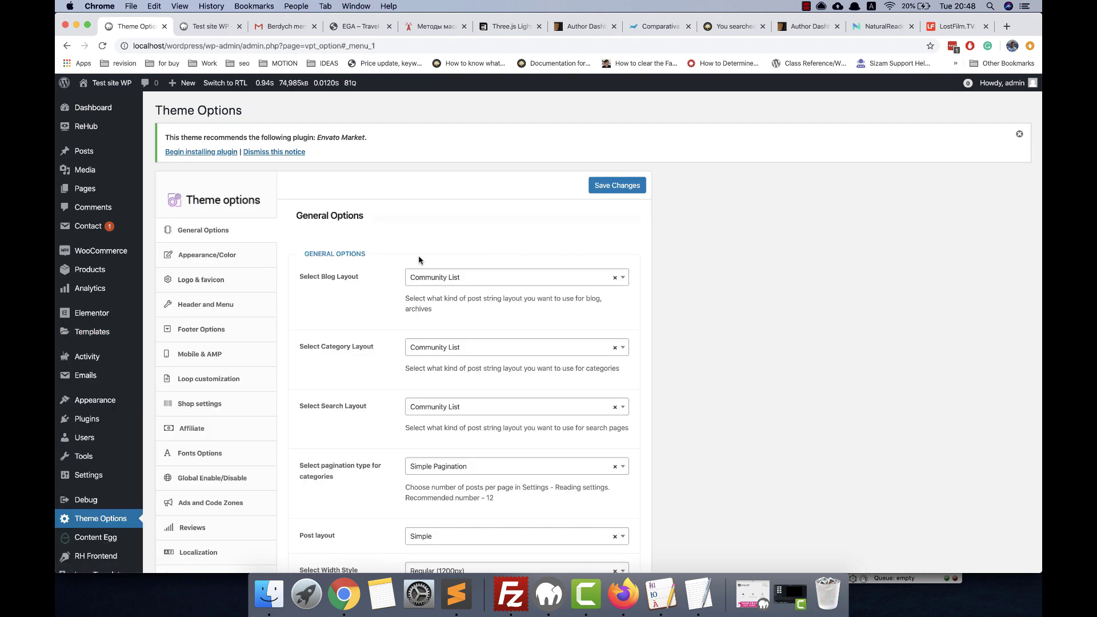
Step: Show the Theme Options Mobile & AMP settings and scroll through them
{"action": "left_click", "coordinate": [247, 353]}
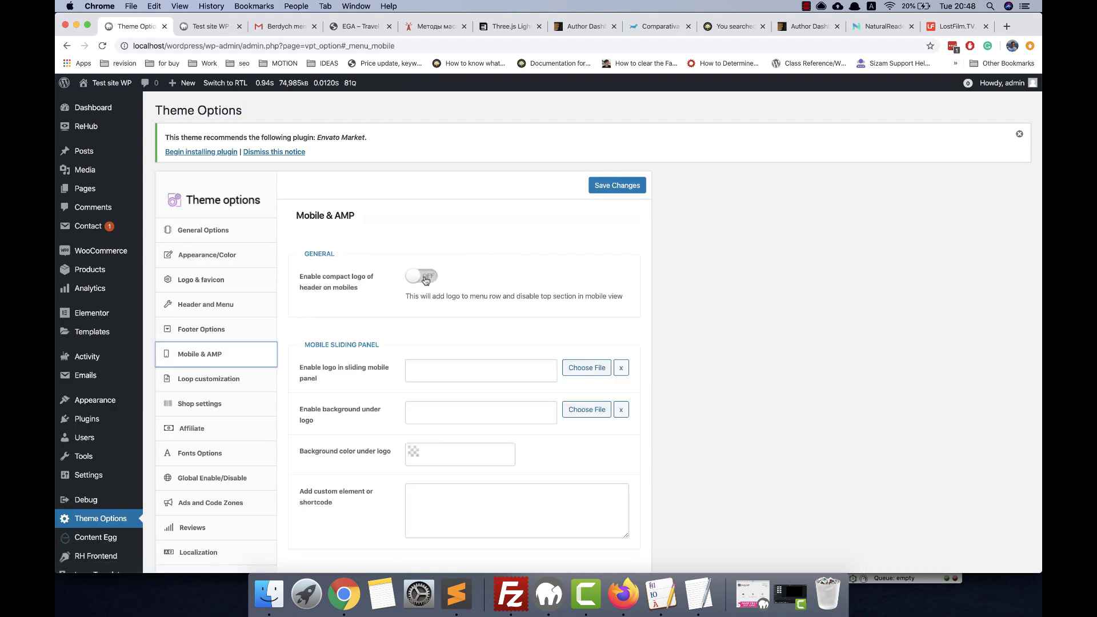
{"action": "scroll", "coordinate": [414, 326], "scroll_direction": "down", "scroll_amount": 2}
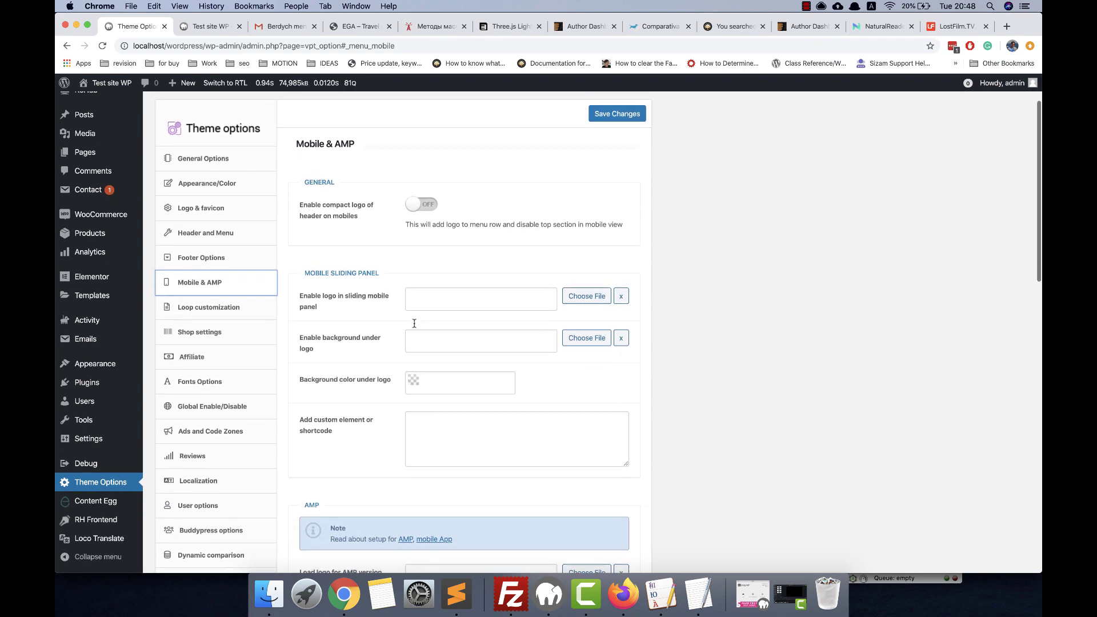
{"action": "scroll", "coordinate": [415, 323], "scroll_direction": "up", "scroll_amount": 3}
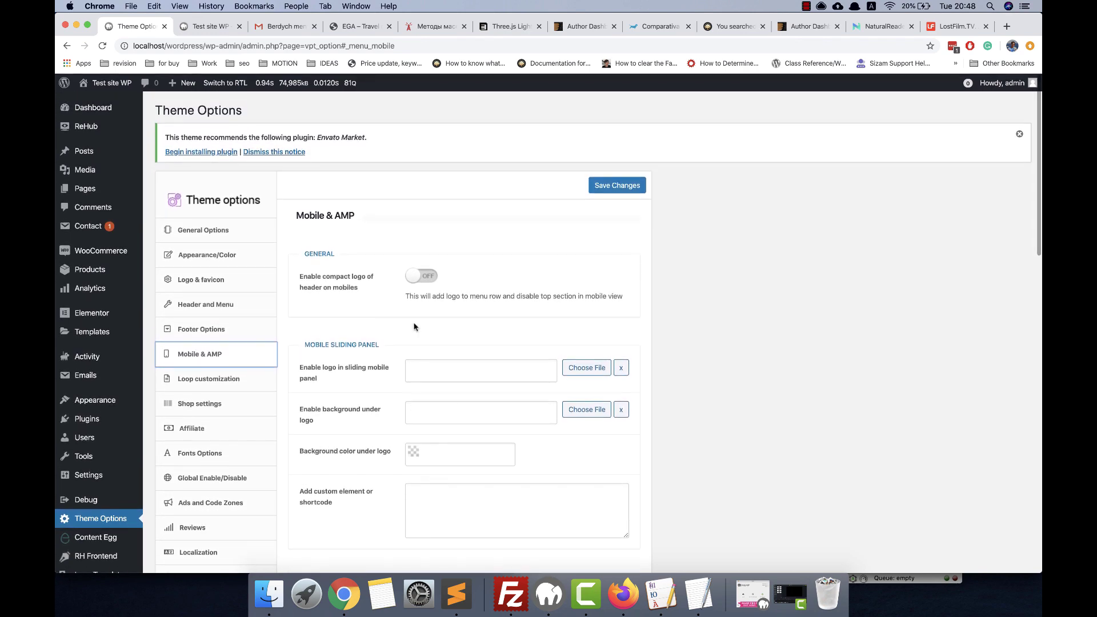
{"action": "scroll", "coordinate": [412, 323], "scroll_direction": "down", "scroll_amount": 3}
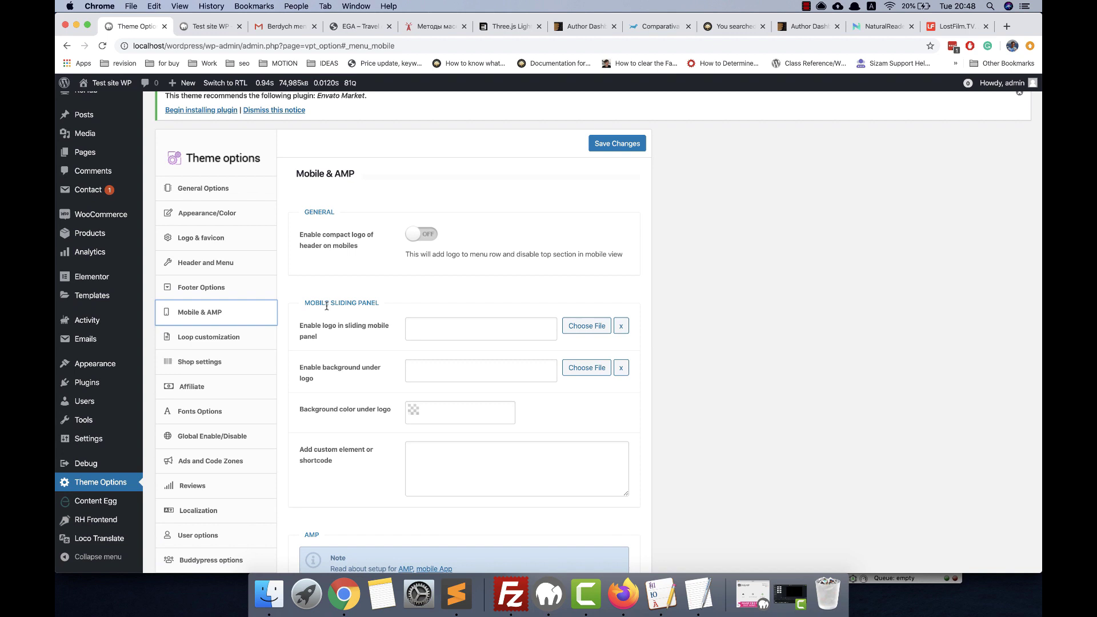